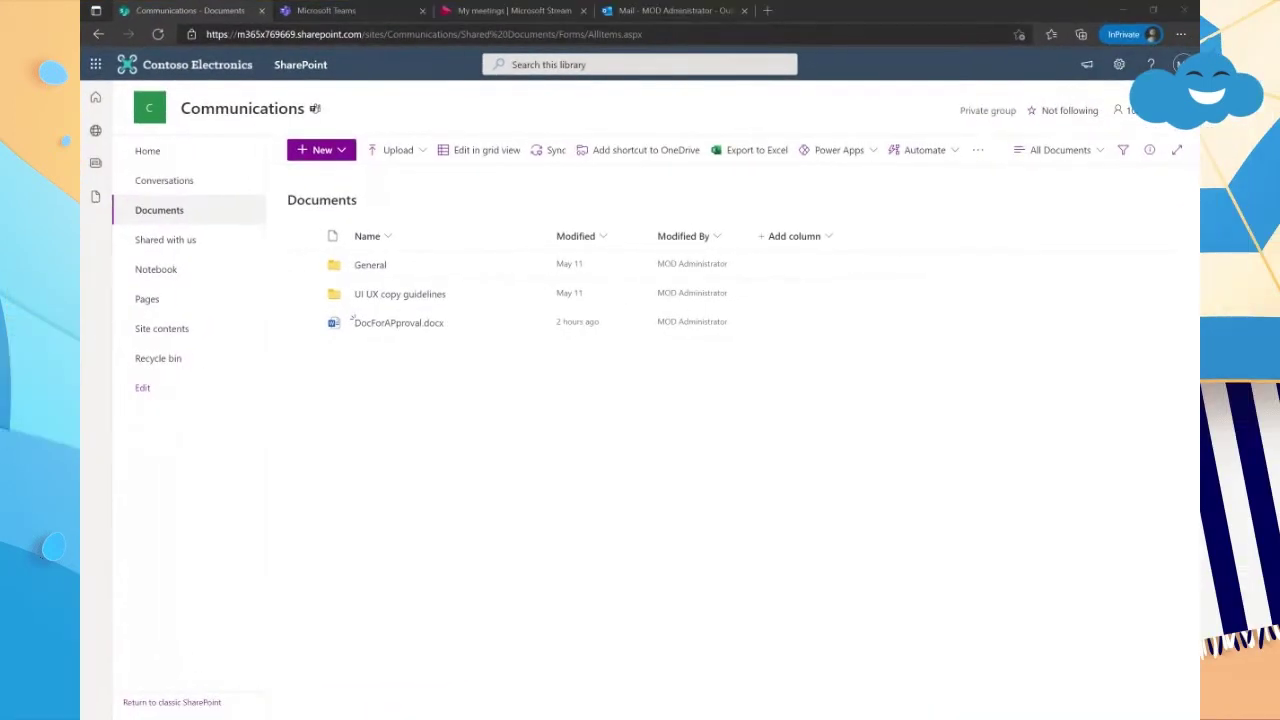
- Go to office.com and bring up the Microsoft 365 app launcher
click(646, 363)
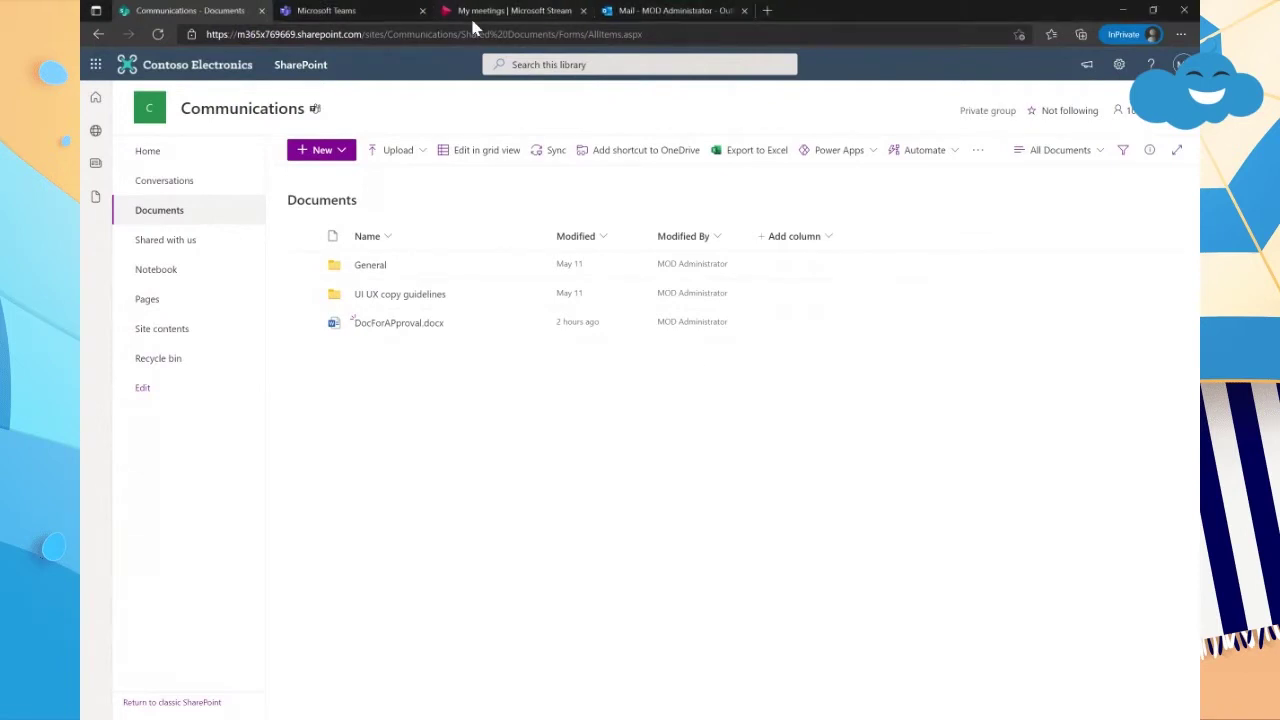
click(495, 12)
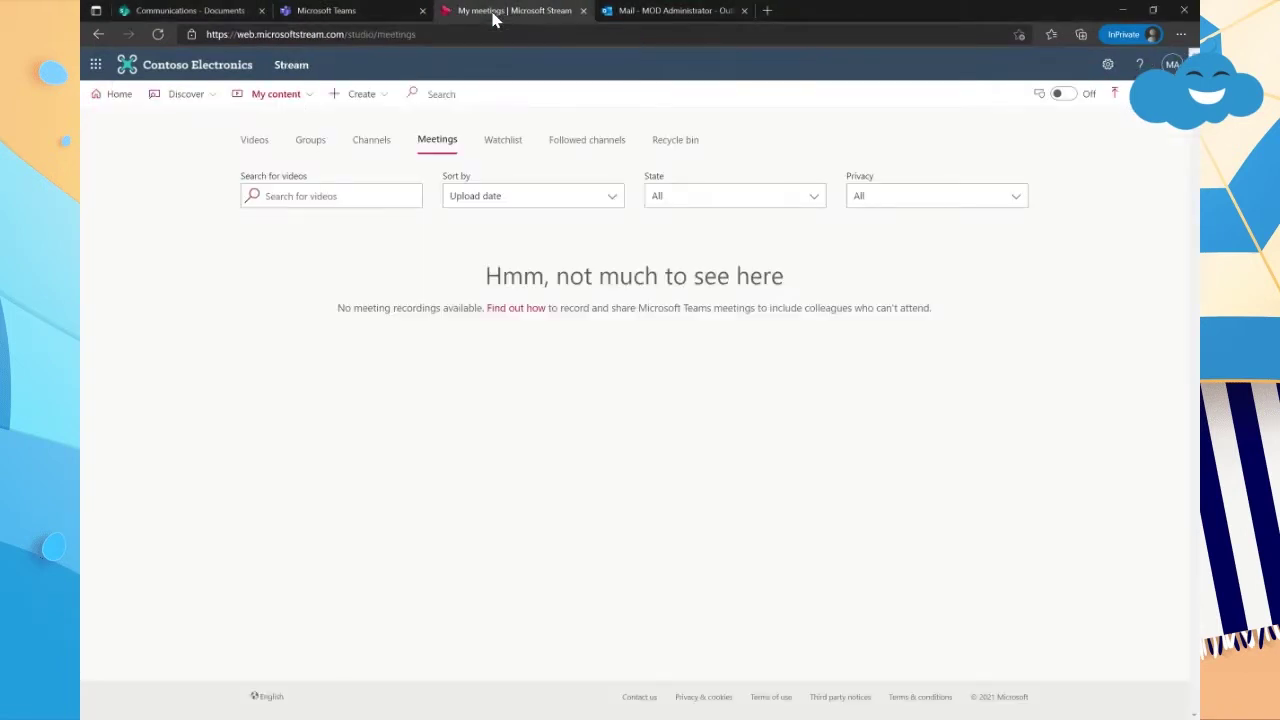
click(180, 10)
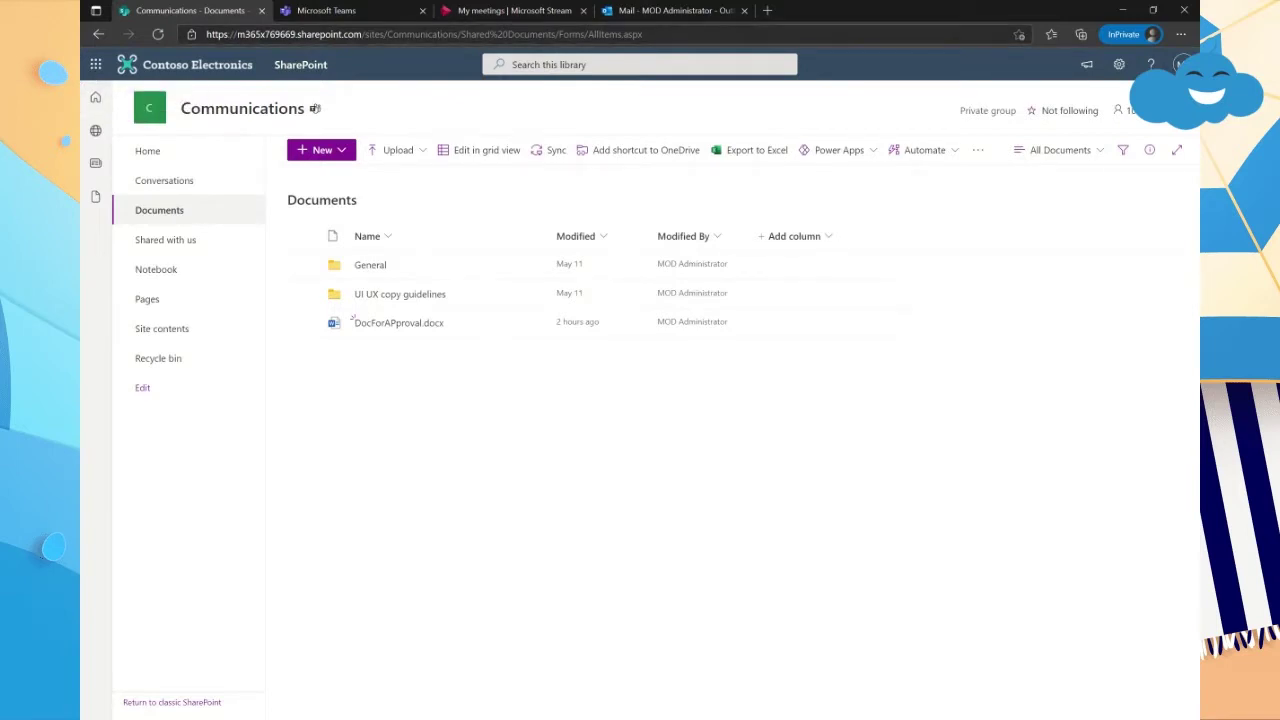
click(400, 34)
text(office.com)
key(Return)
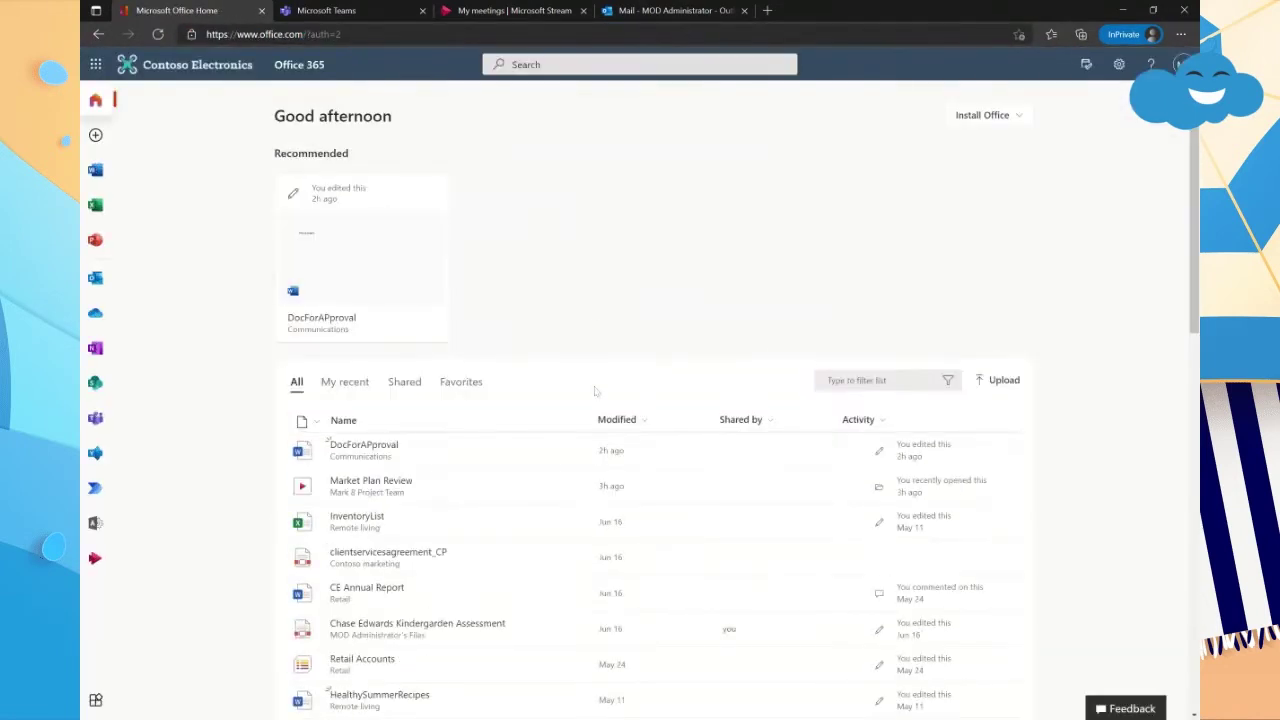
click(95, 66)
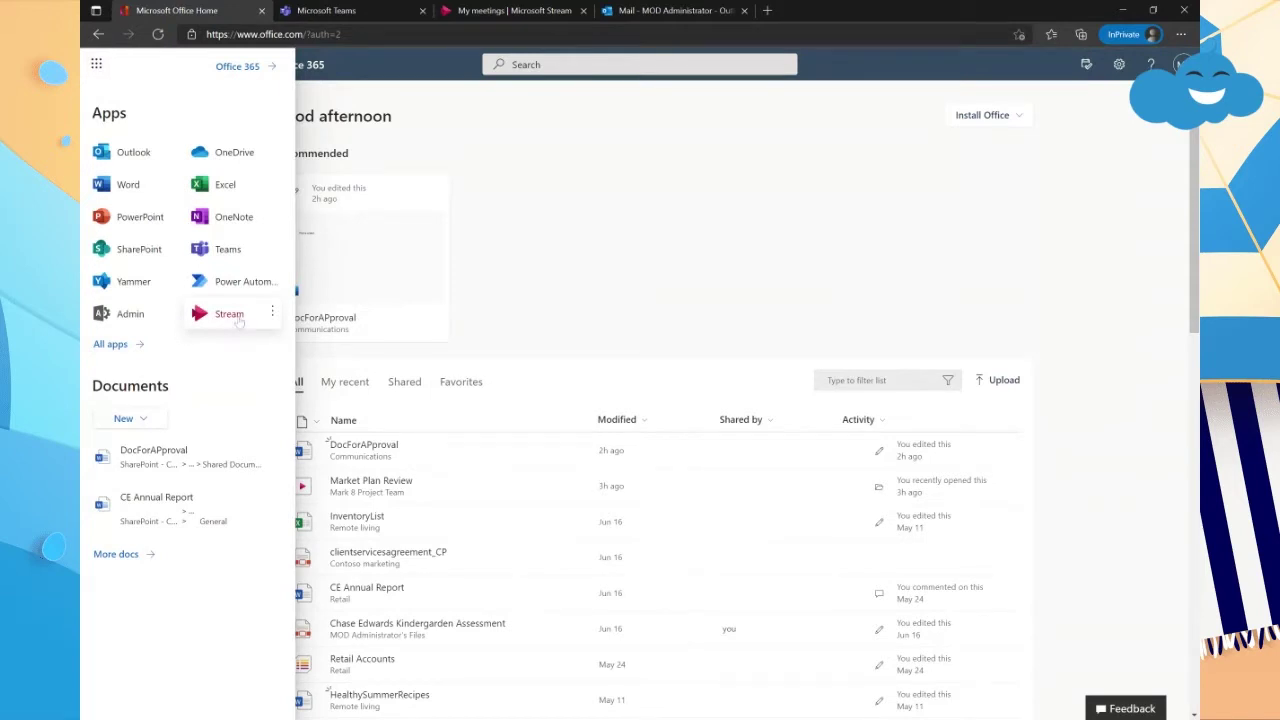
- Launch Stream from the app list to reach the Contoso Electronics Stream home
click(239, 321)
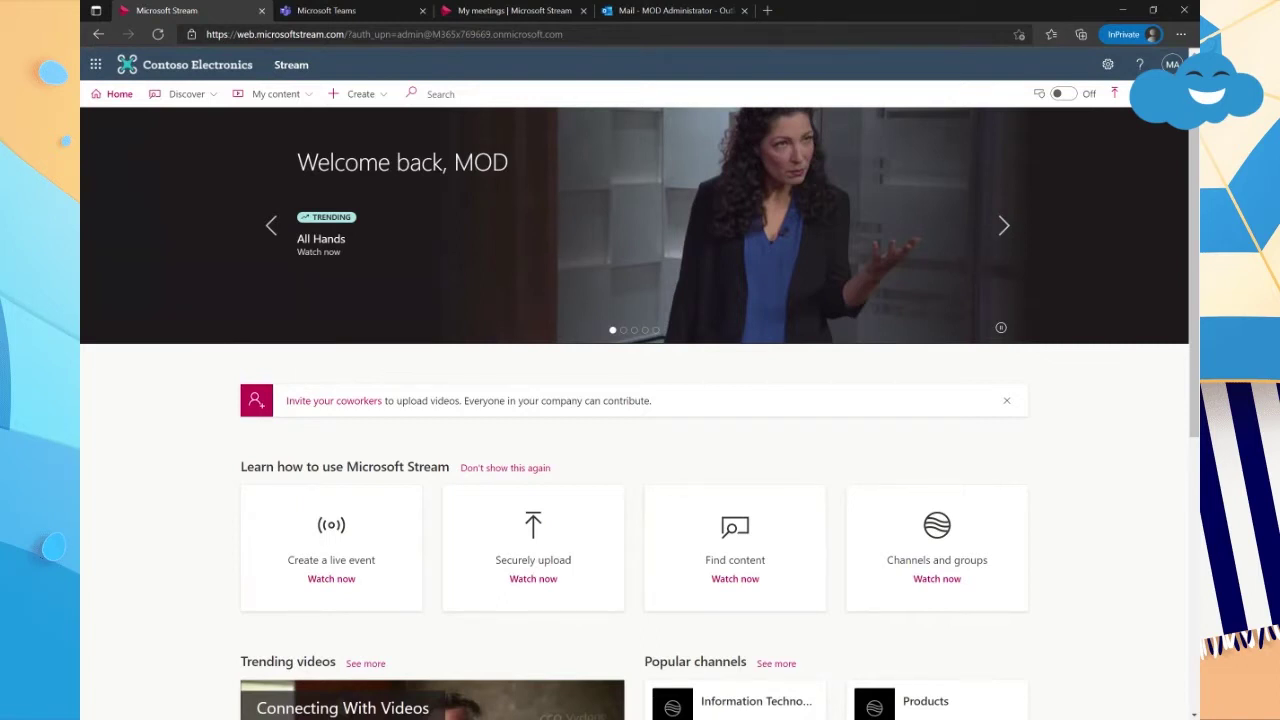
- Upload the MicrosoftSharePoint_Whatisit video file with English as its default language
click(382, 96)
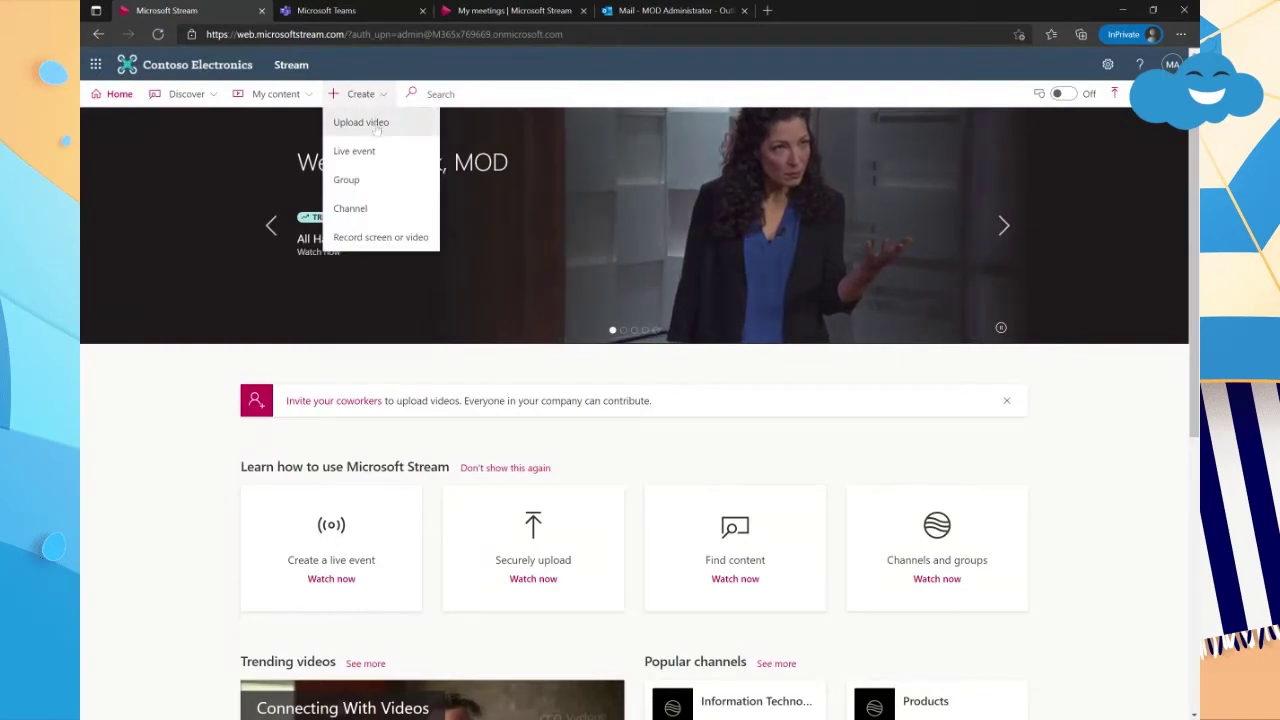
click(376, 131)
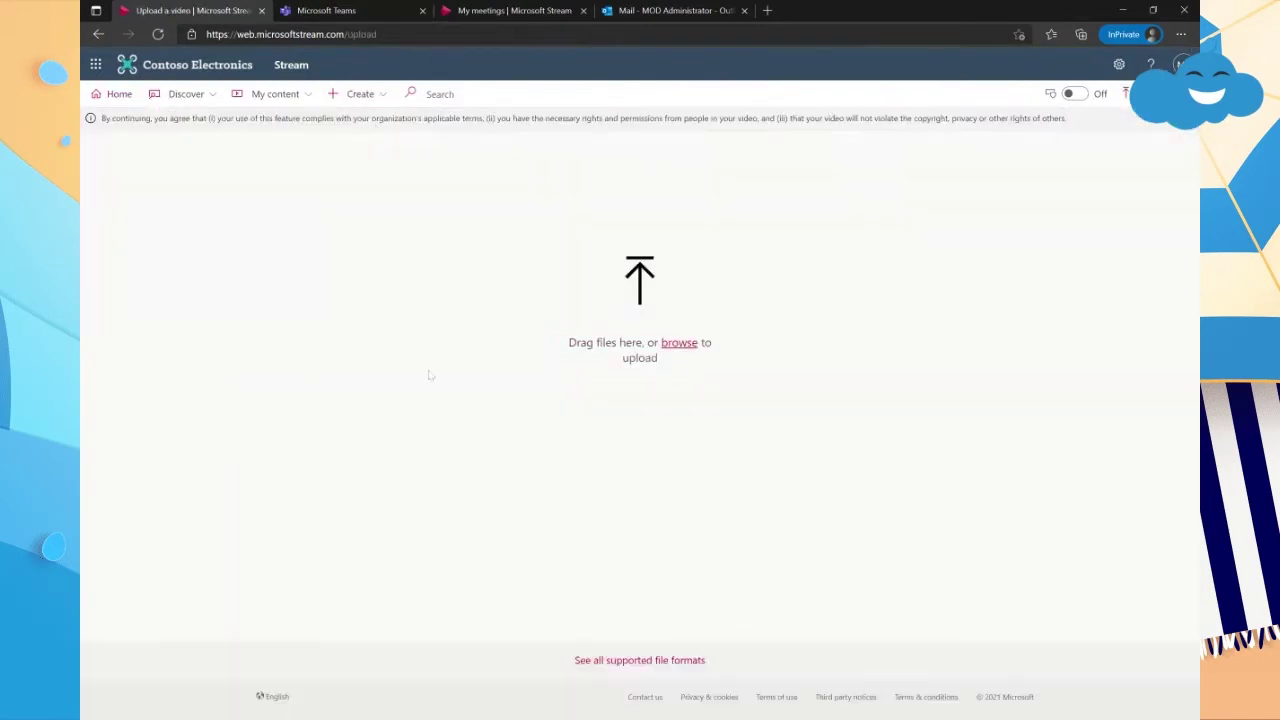
click(679, 348)
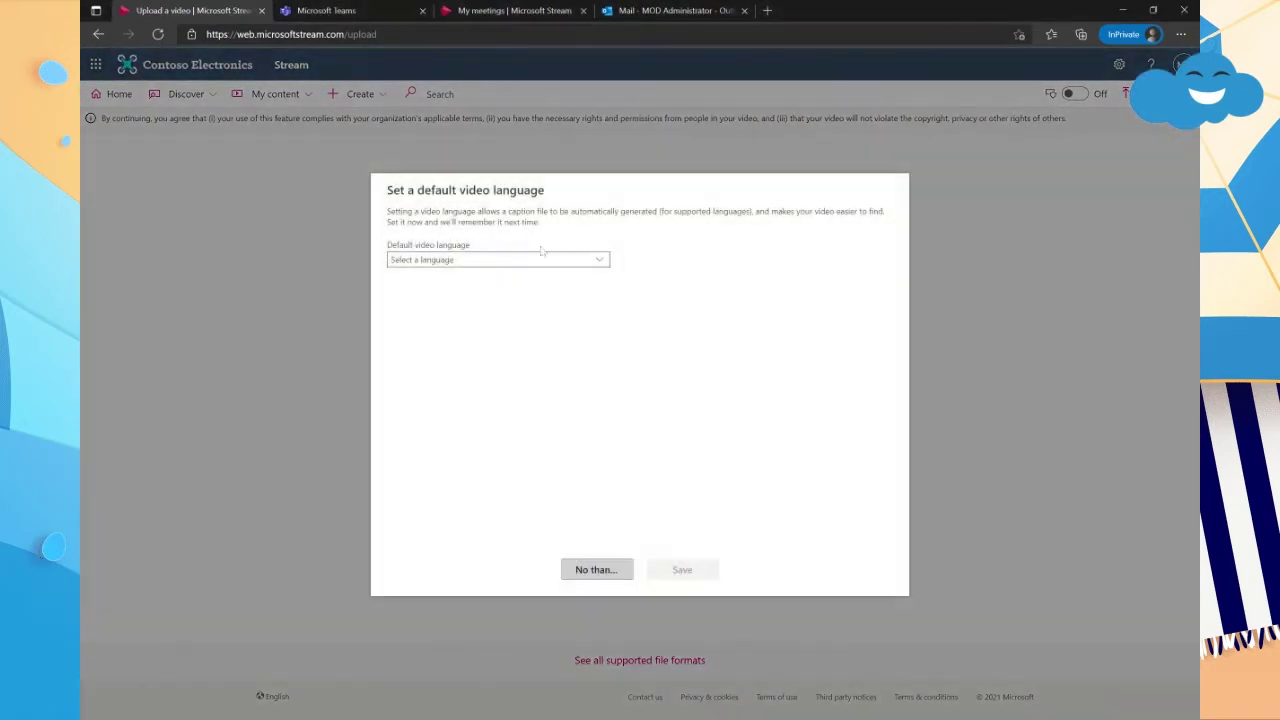
click(500, 262)
click(449, 284)
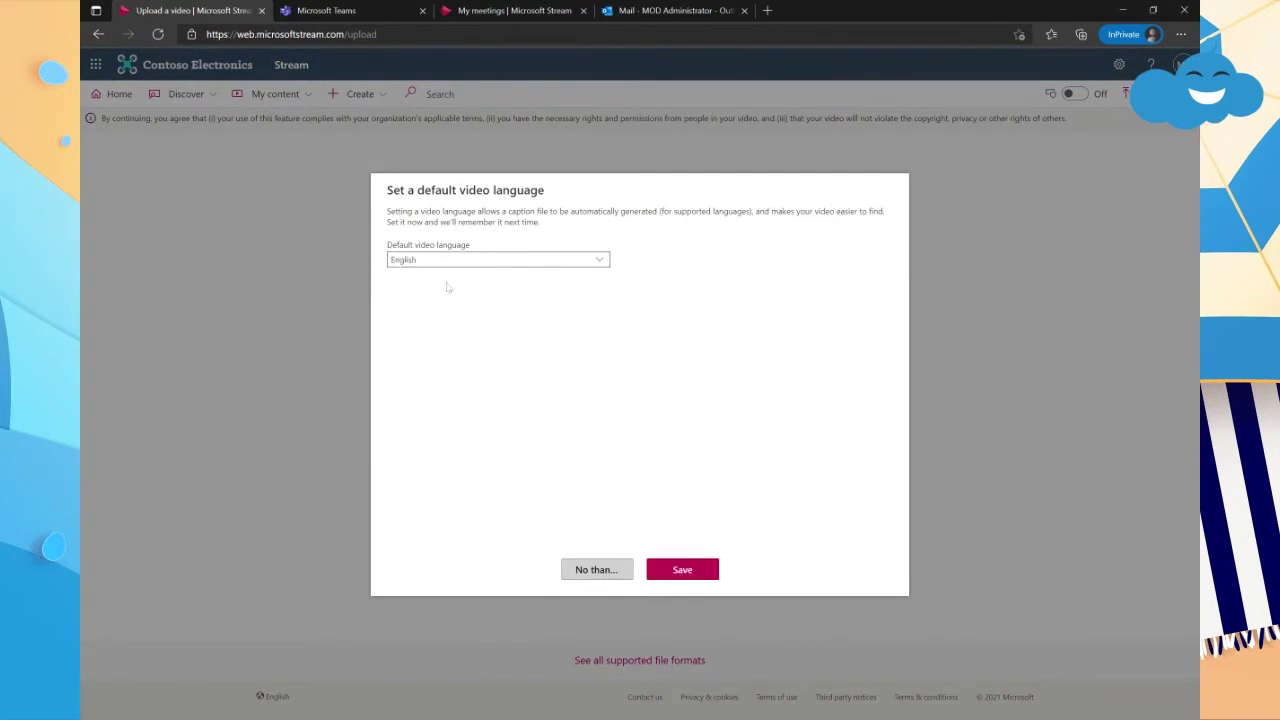
click(683, 570)
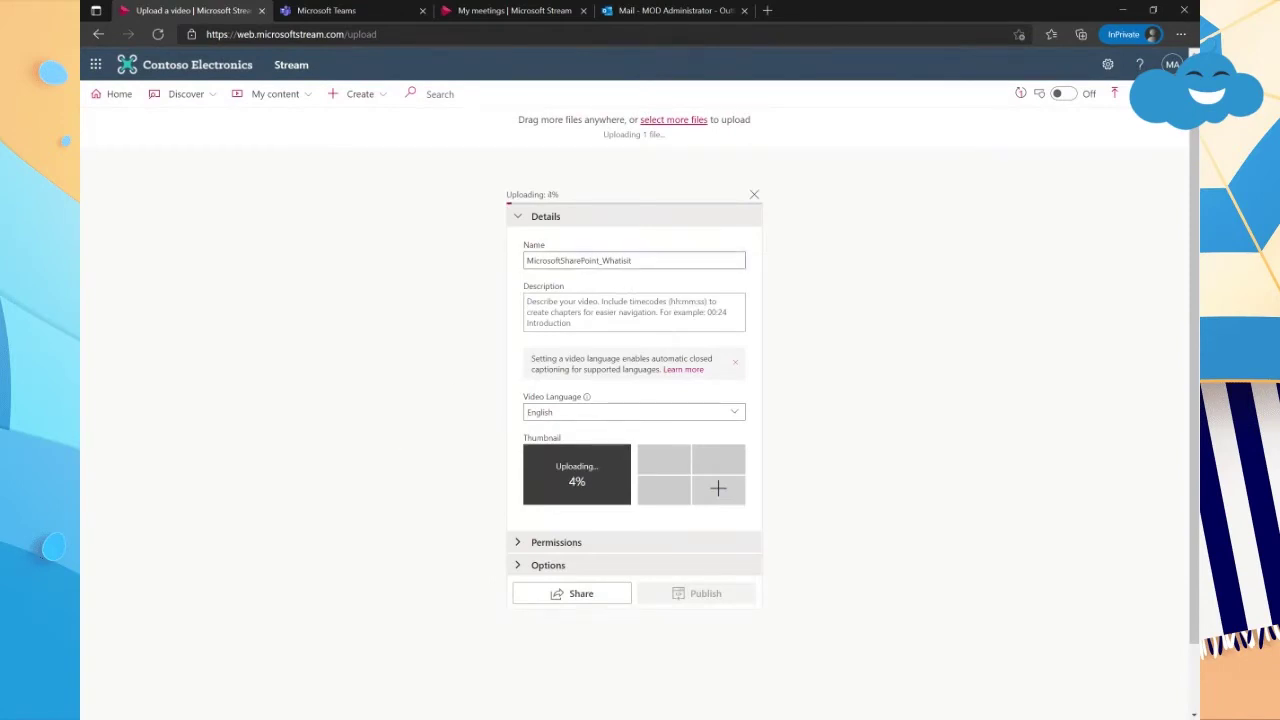
- Enter 'Description of the video' as the description and expand the Permissions section
click(640, 301)
text(Description)
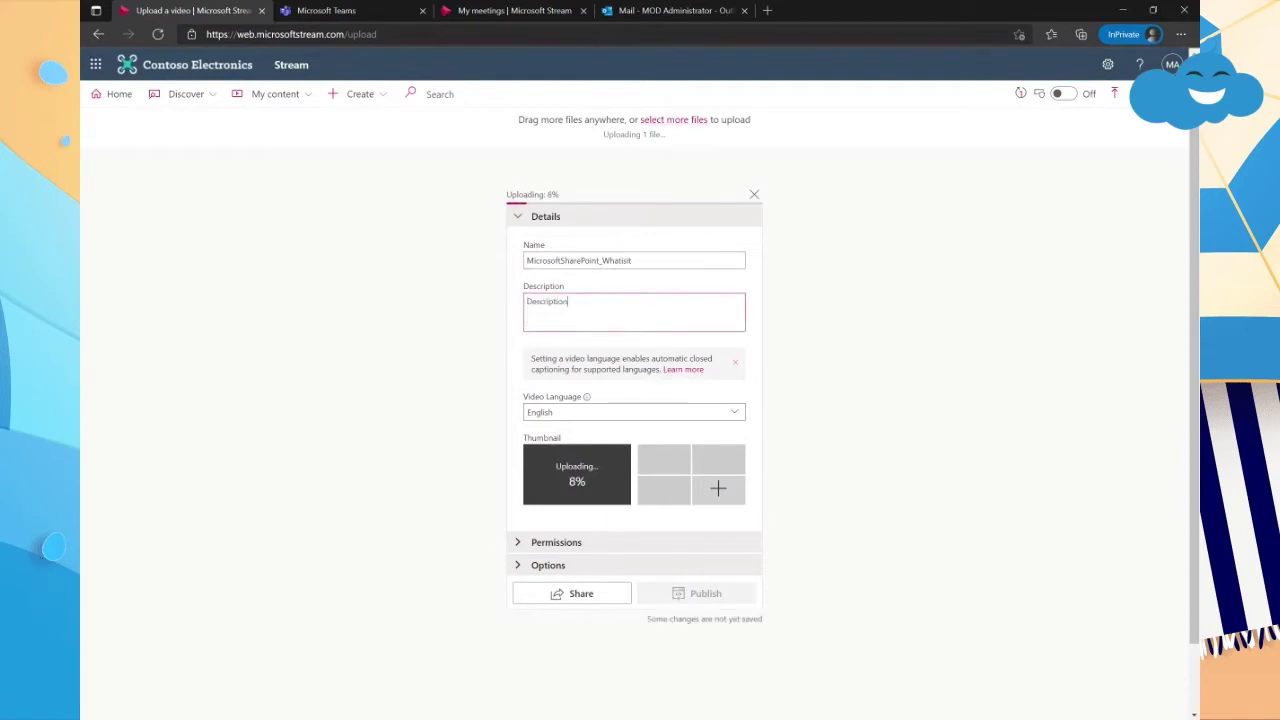
text( of the video)
key(Tab)
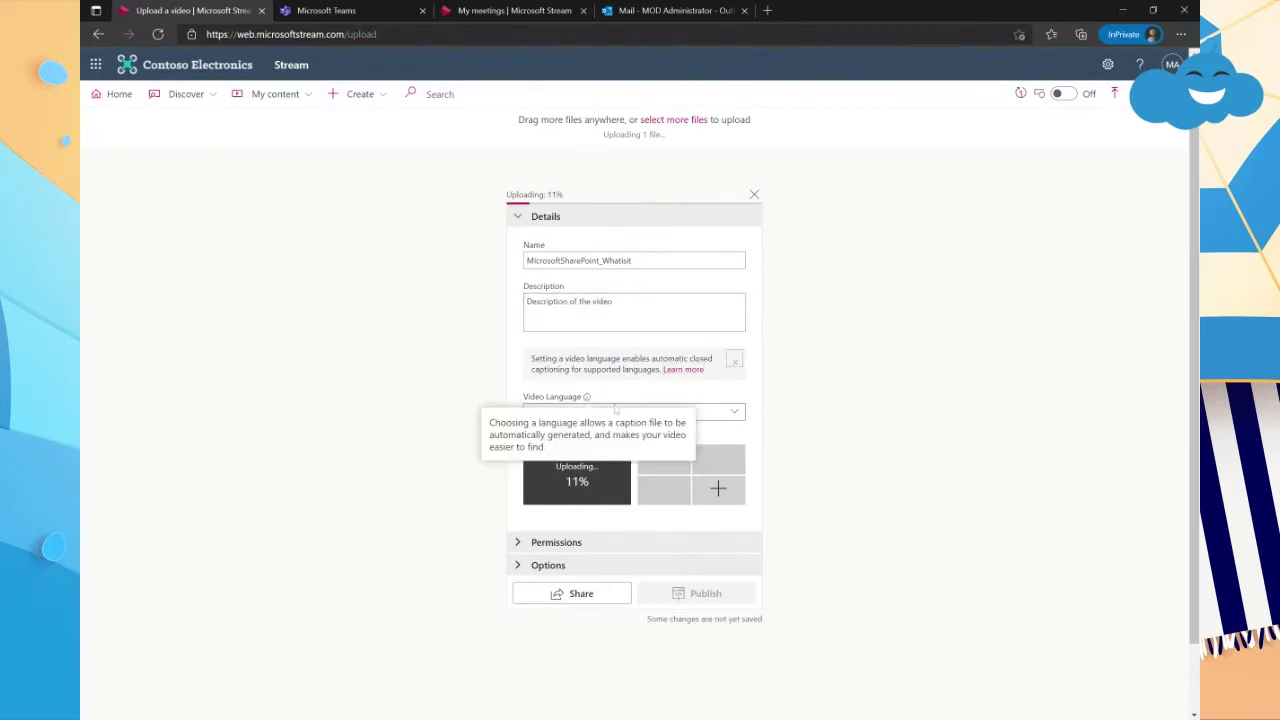
click(621, 521)
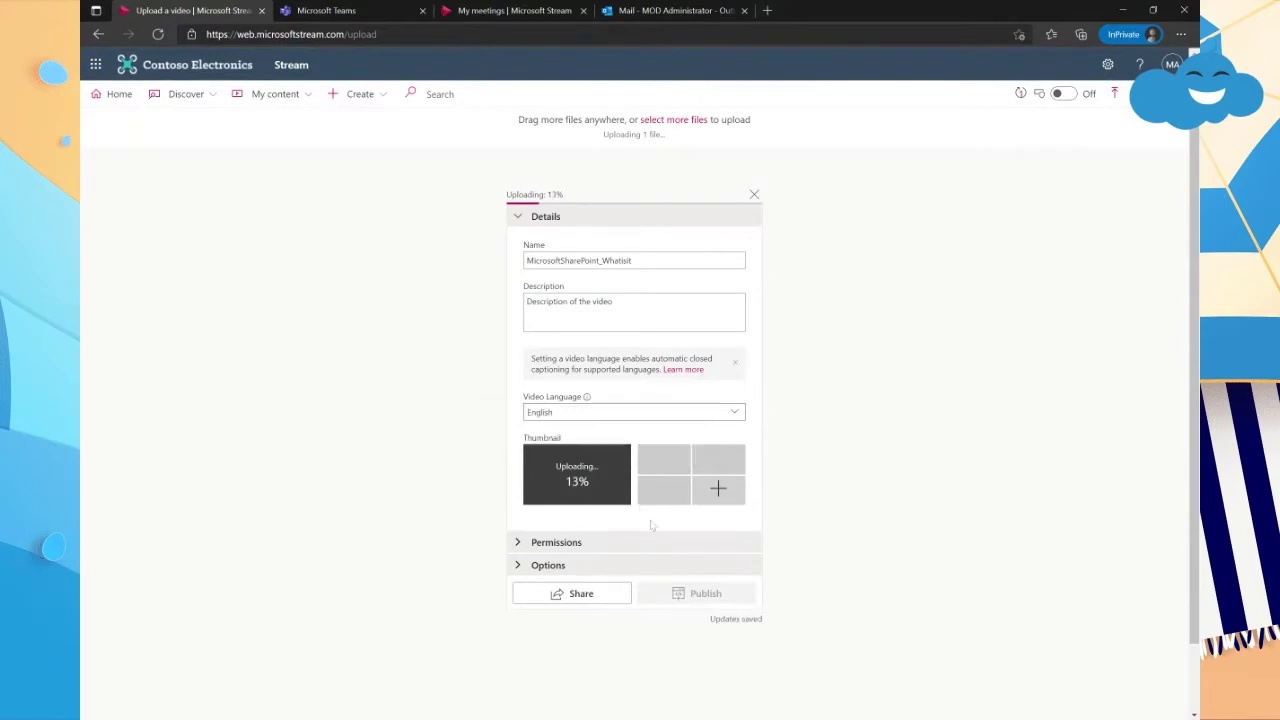
click(536, 545)
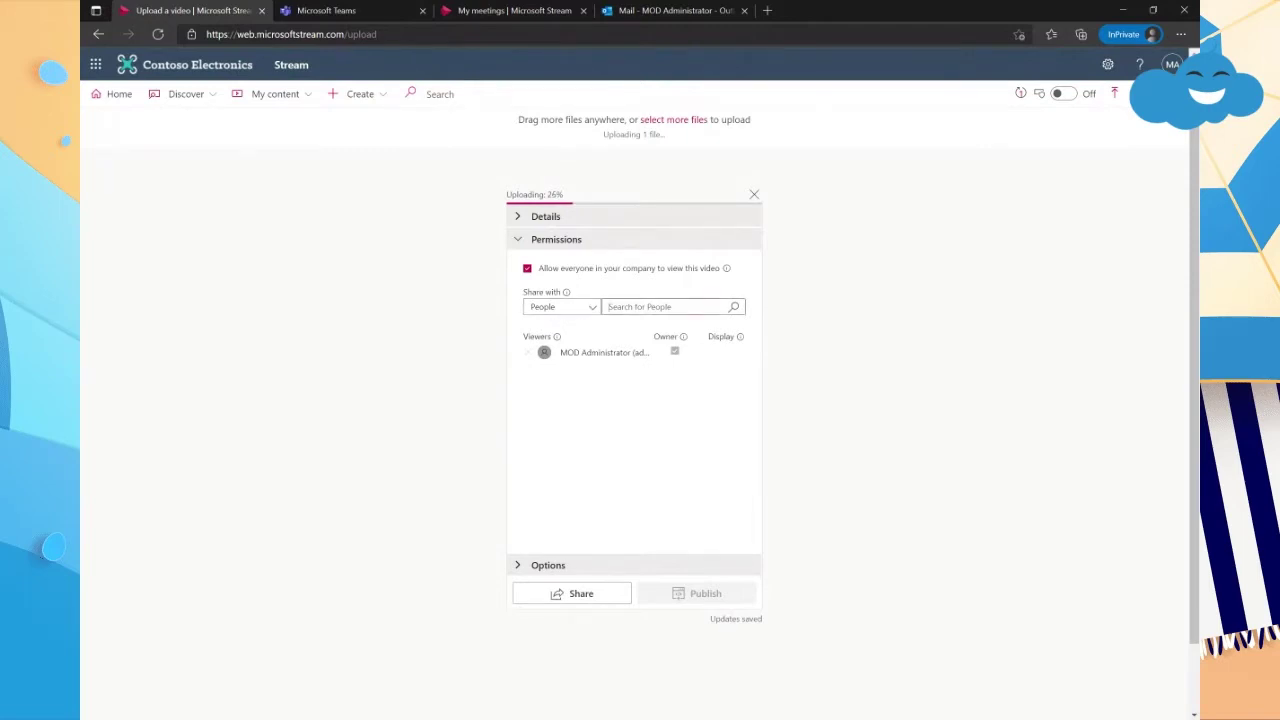
- Search for a colleague by name and add them as a viewer
click(660, 306)
text(ash)
text(e)
text(le)
key(Return)
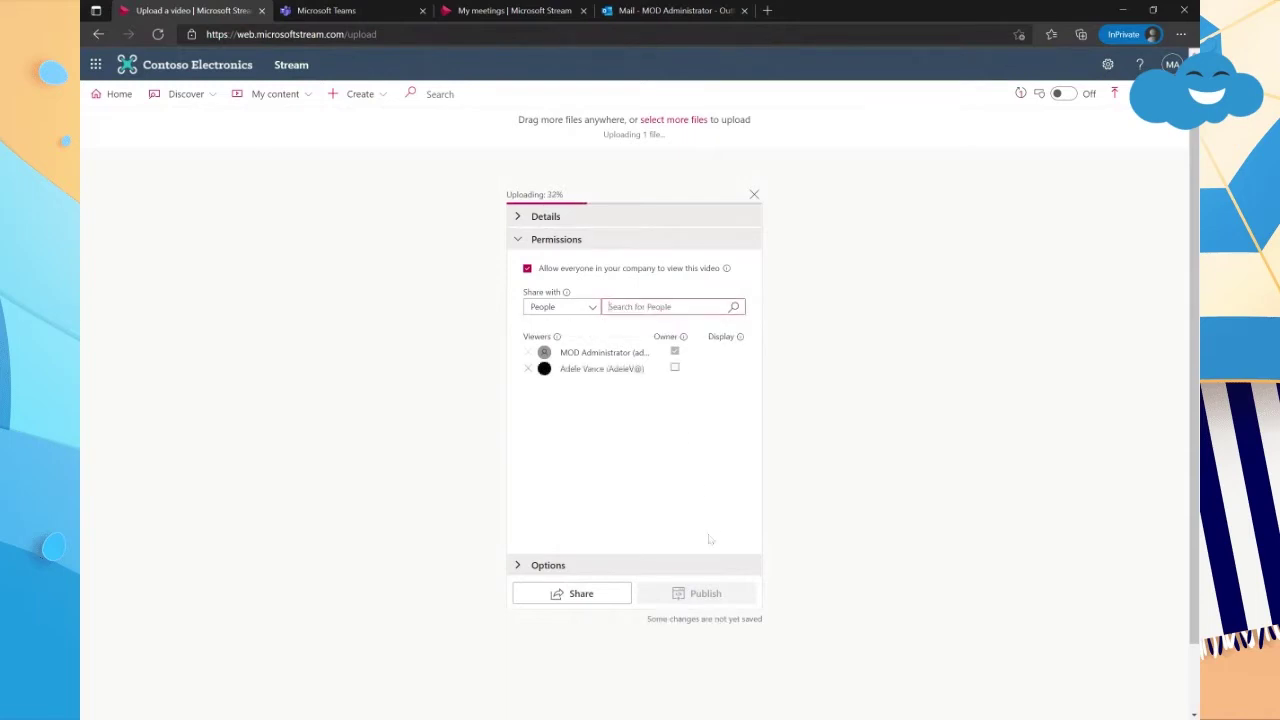
- Switch sharing to My groups and add the SOC Team group as a viewer
click(588, 309)
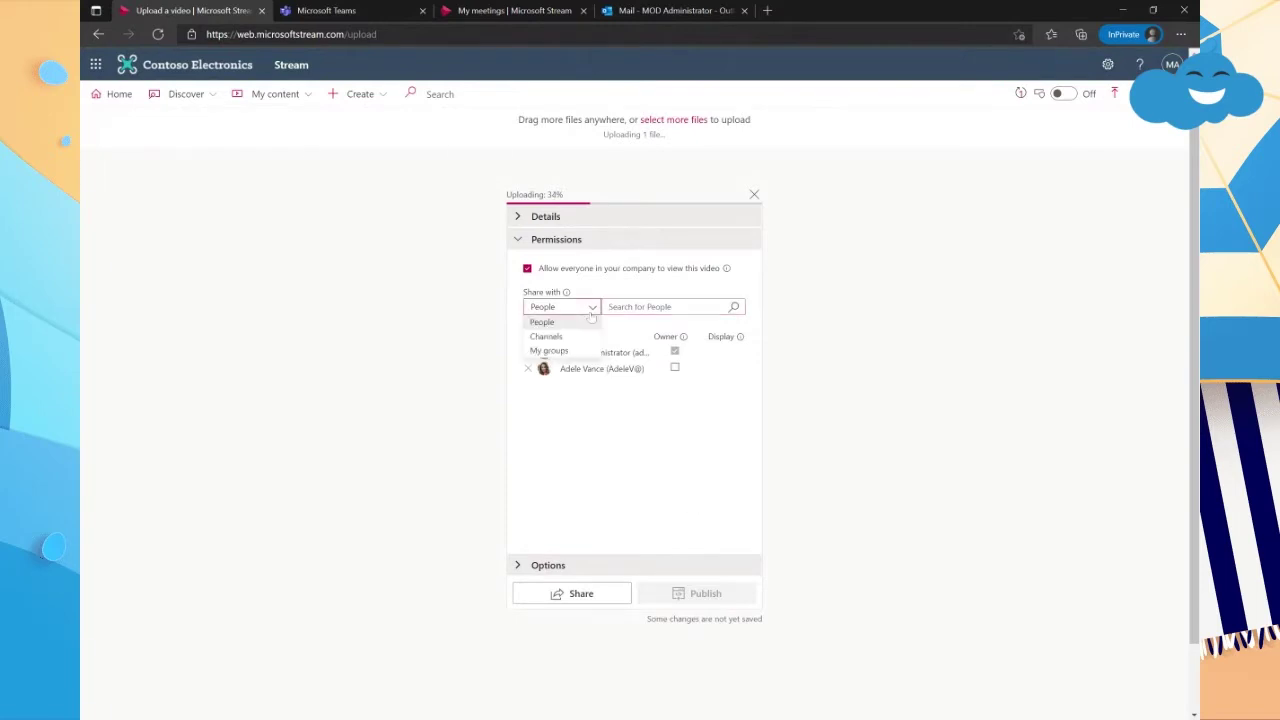
click(548, 350)
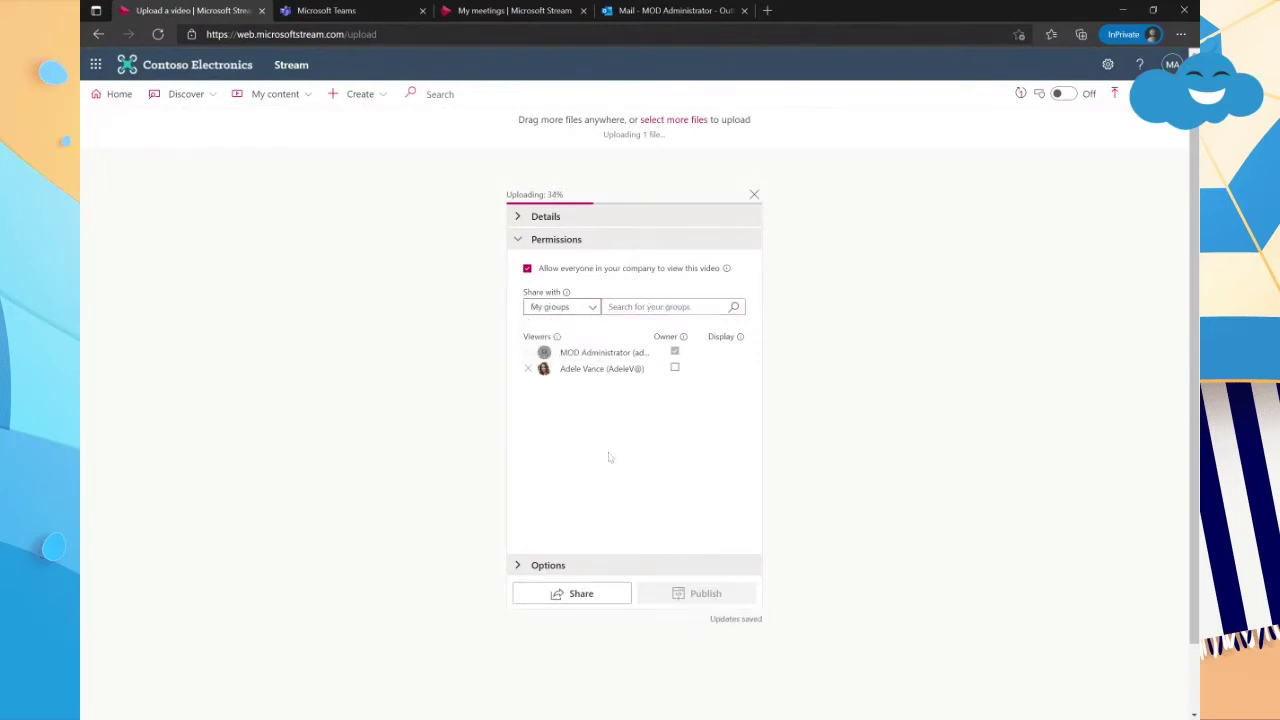
click(645, 306)
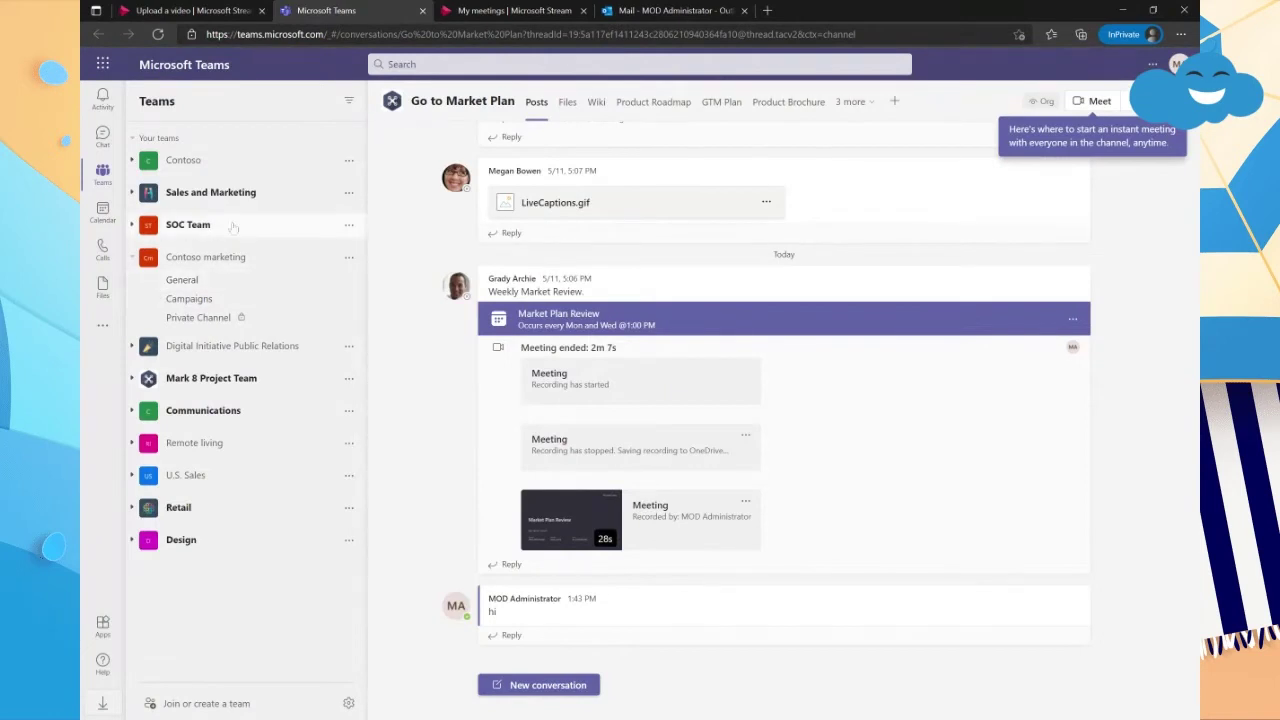
click(205, 10)
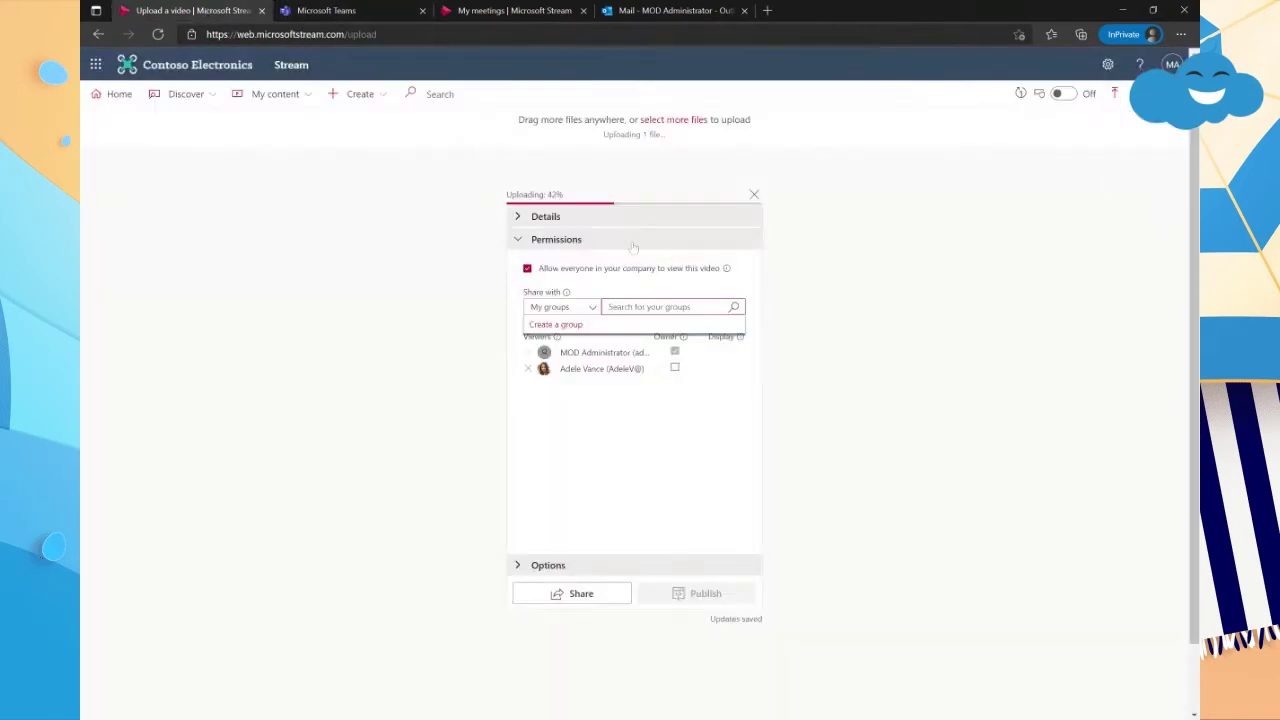
click(380, 12)
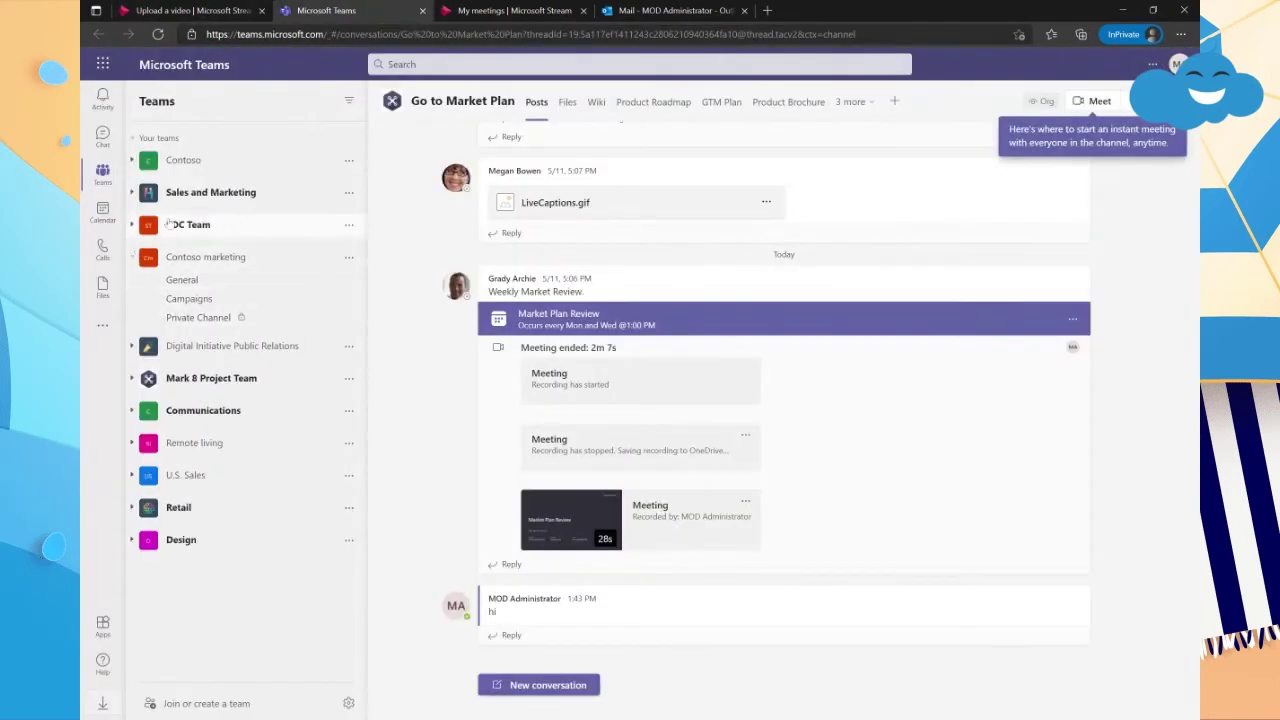
click(185, 8)
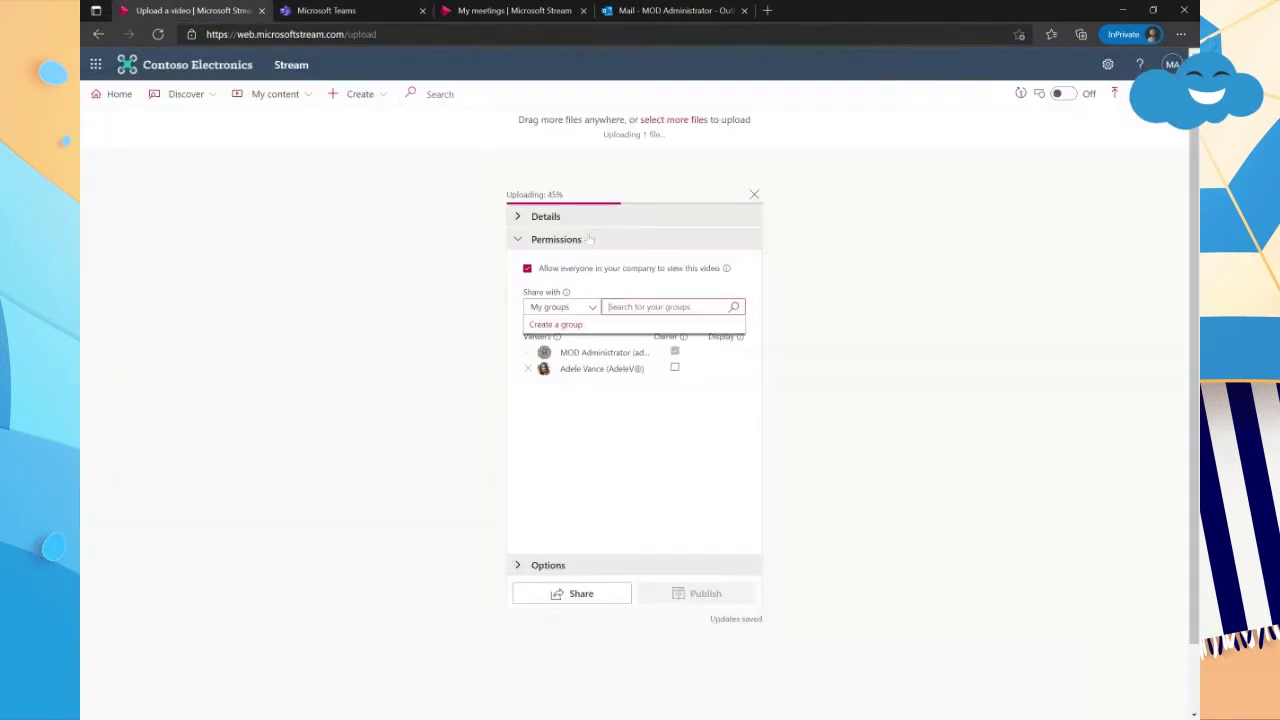
text(SOC)
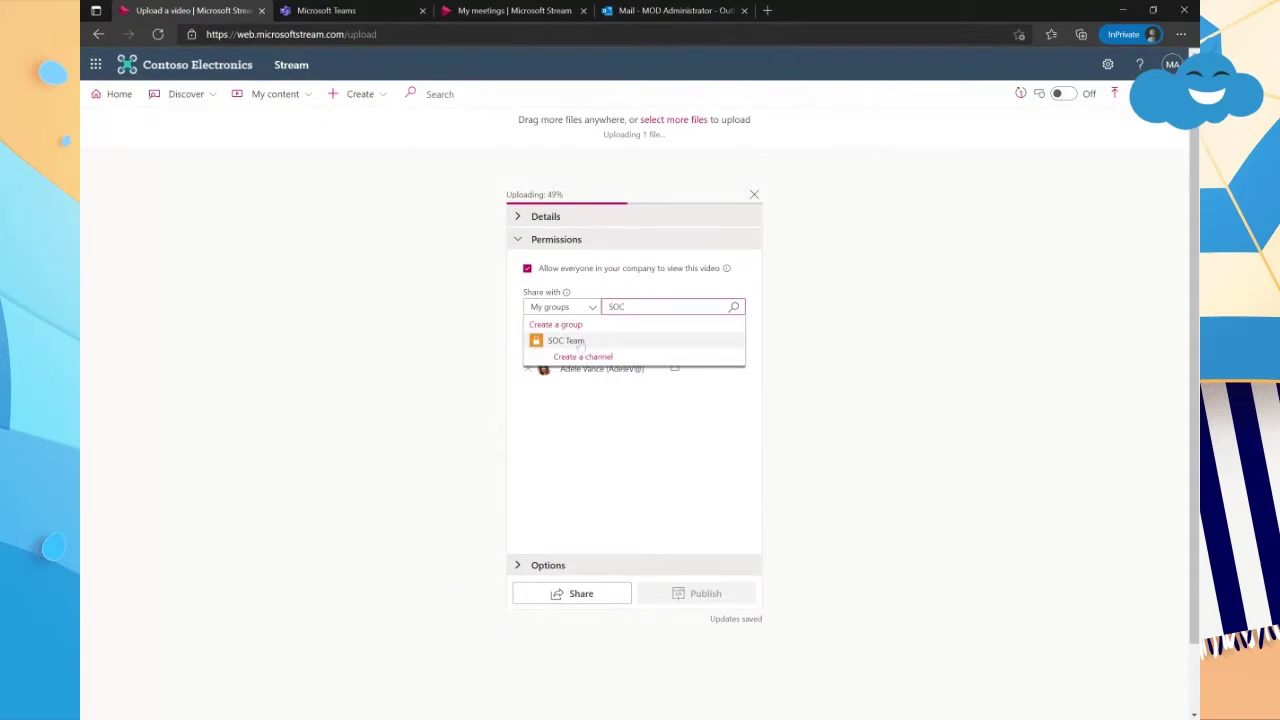
click(588, 344)
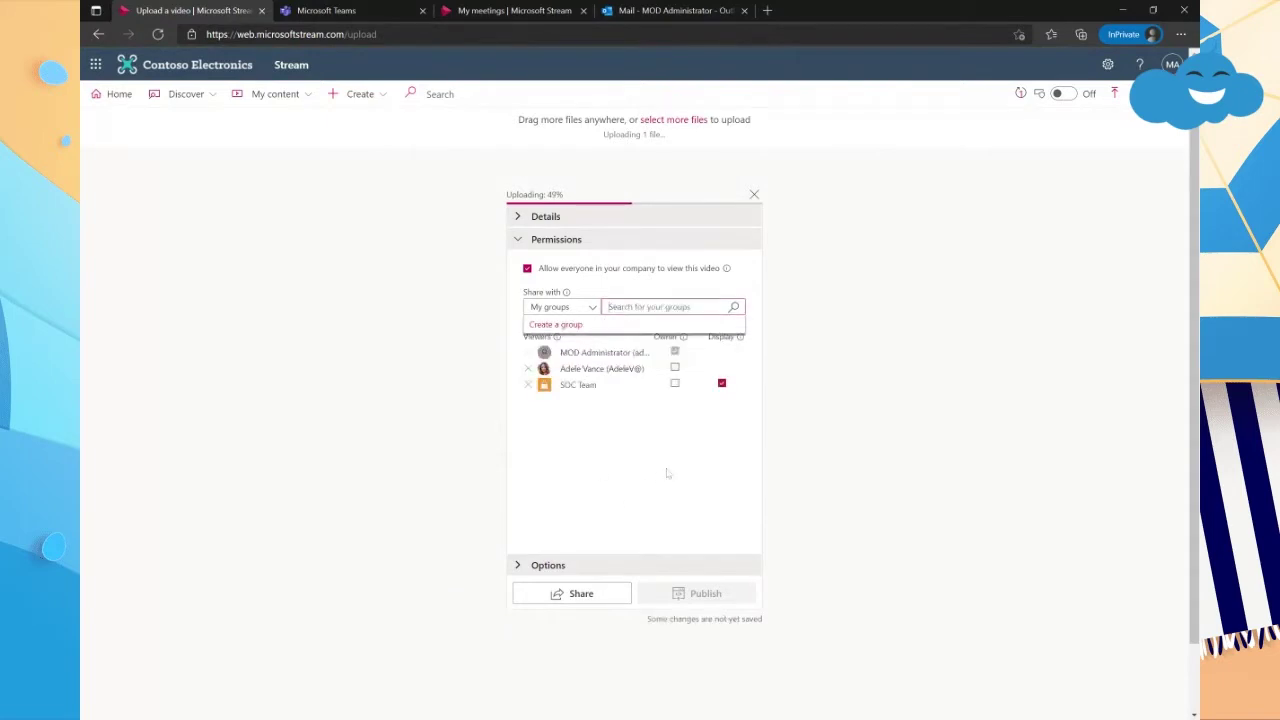
click(668, 473)
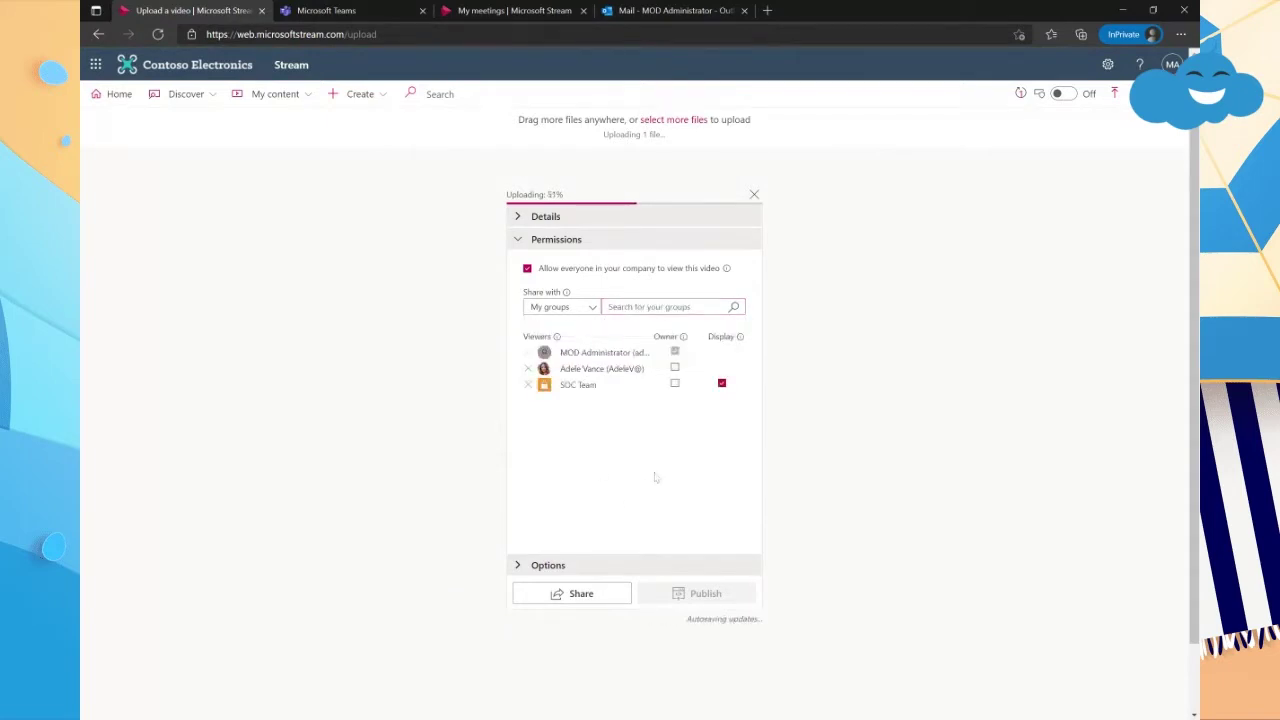
click(592, 308)
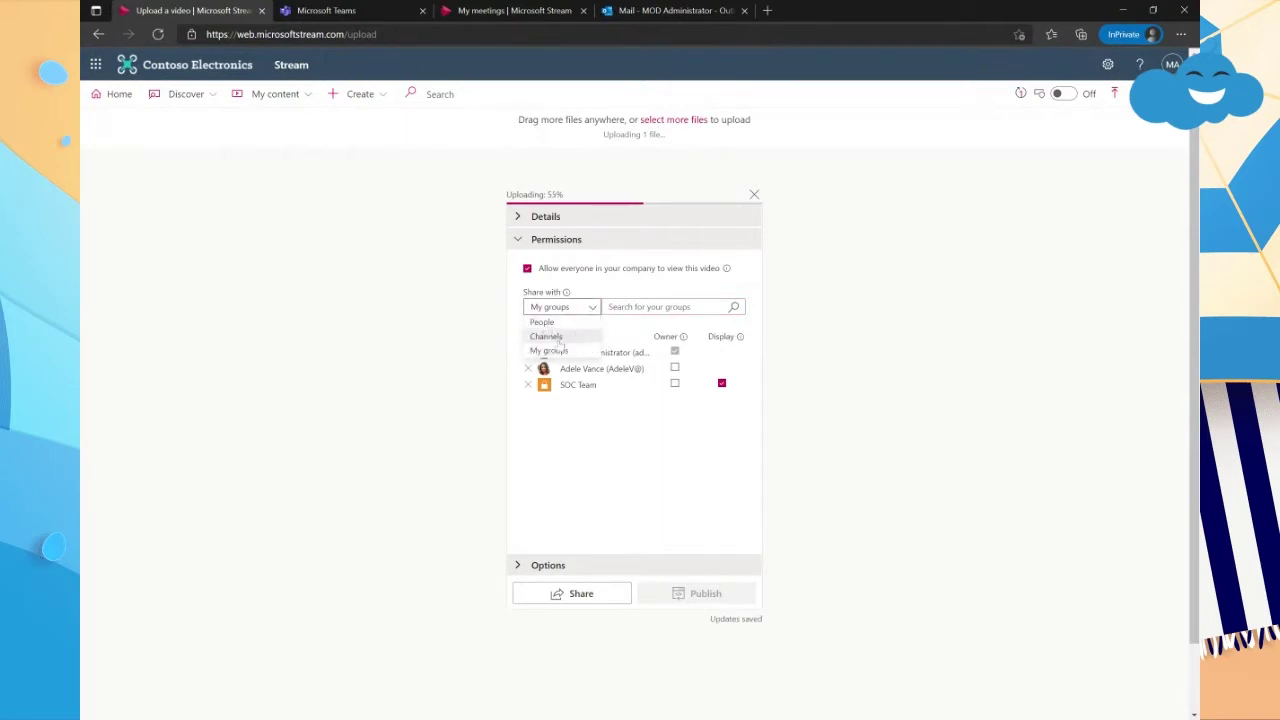
- Switch sharing to channels and choose to create a new channel
click(568, 337)
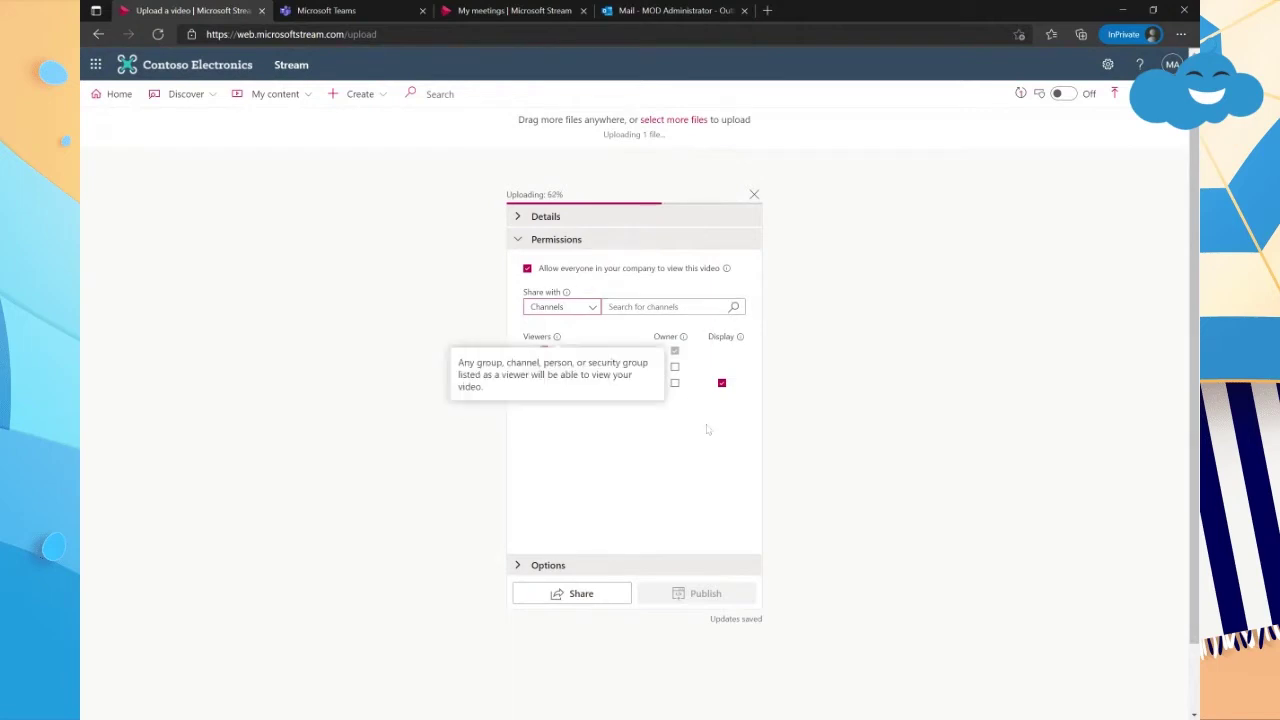
click(688, 308)
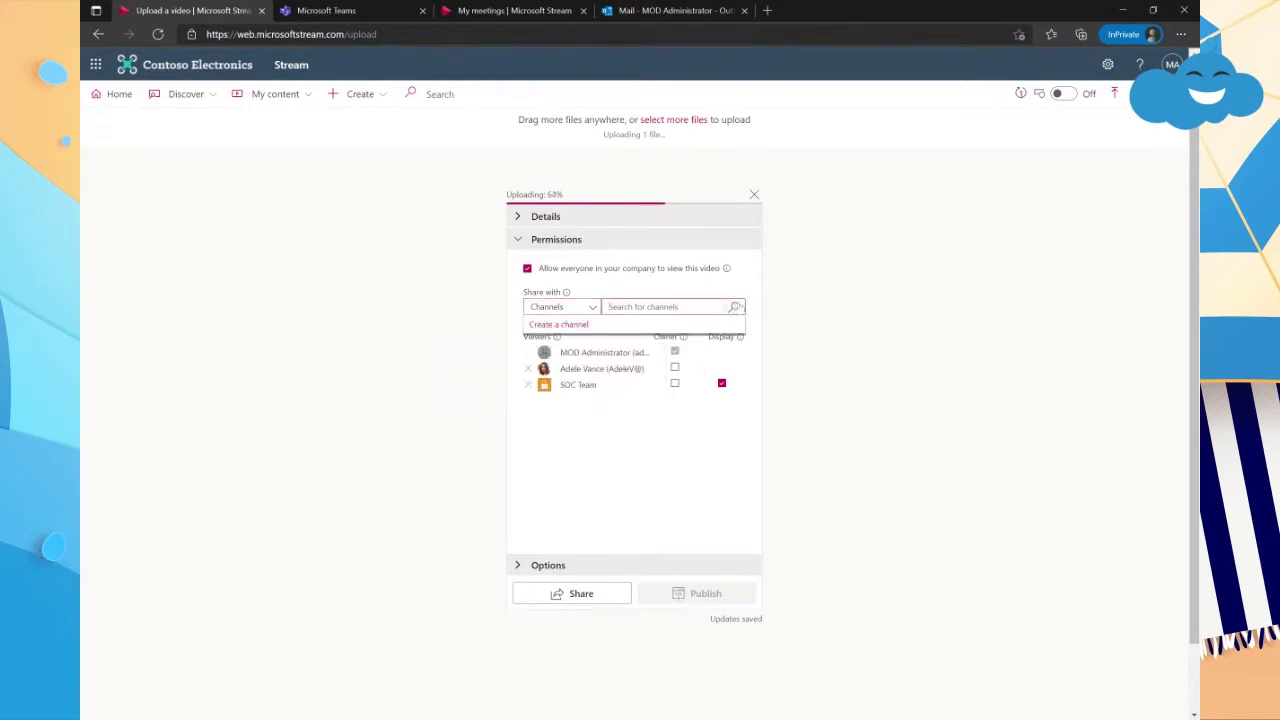
click(736, 308)
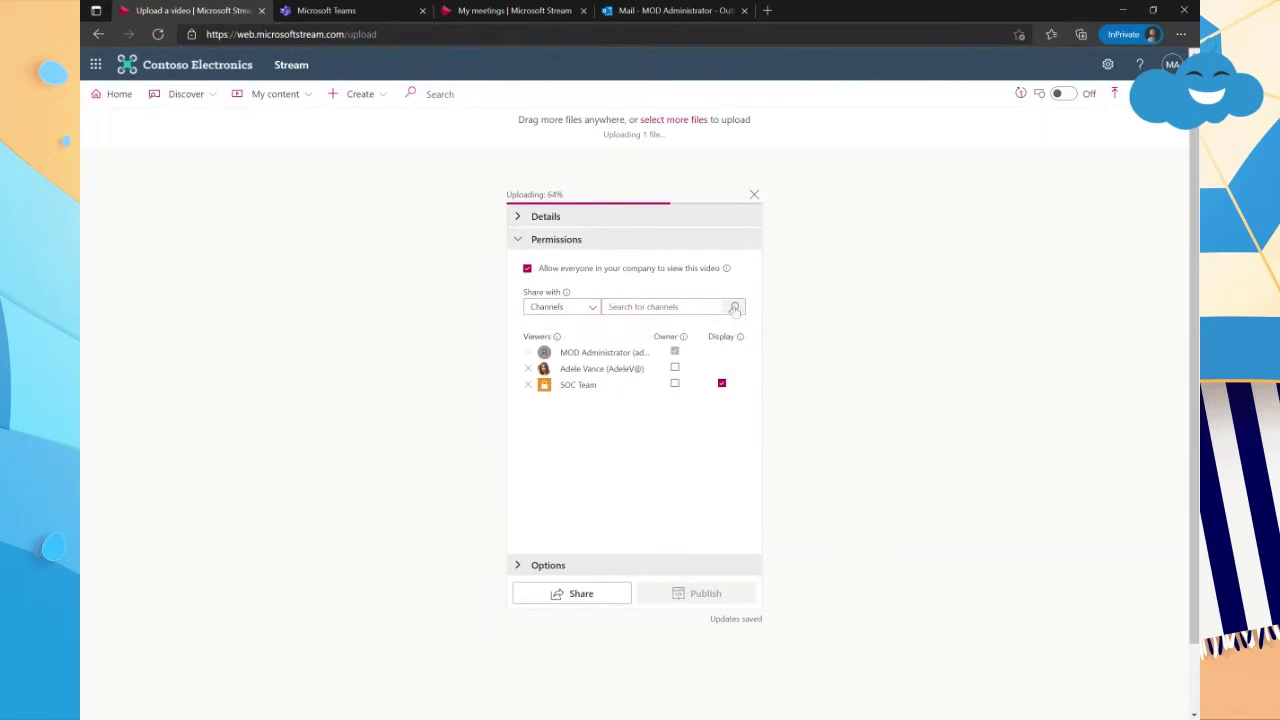
click(614, 305)
click(560, 325)
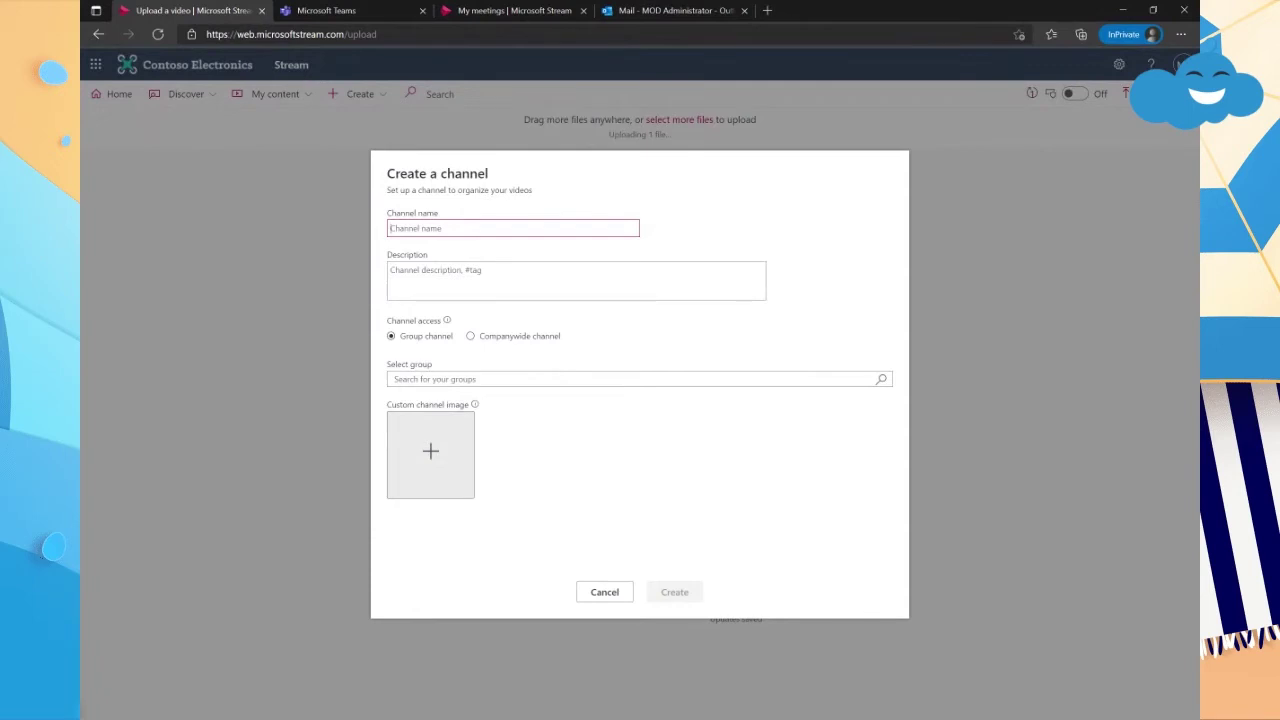
- Name the channel 'Company Training' with the description 'this is a description'
text(Training)
key(BackSpace)
key(BackSpace)
key(BackSpace)
key(BackSpace)
key(BackSpace)
key(BackSpace)
key(BackSpace)
key(BackSpace)
text(COmpany Training)
key(Tab)
text(this is a description)
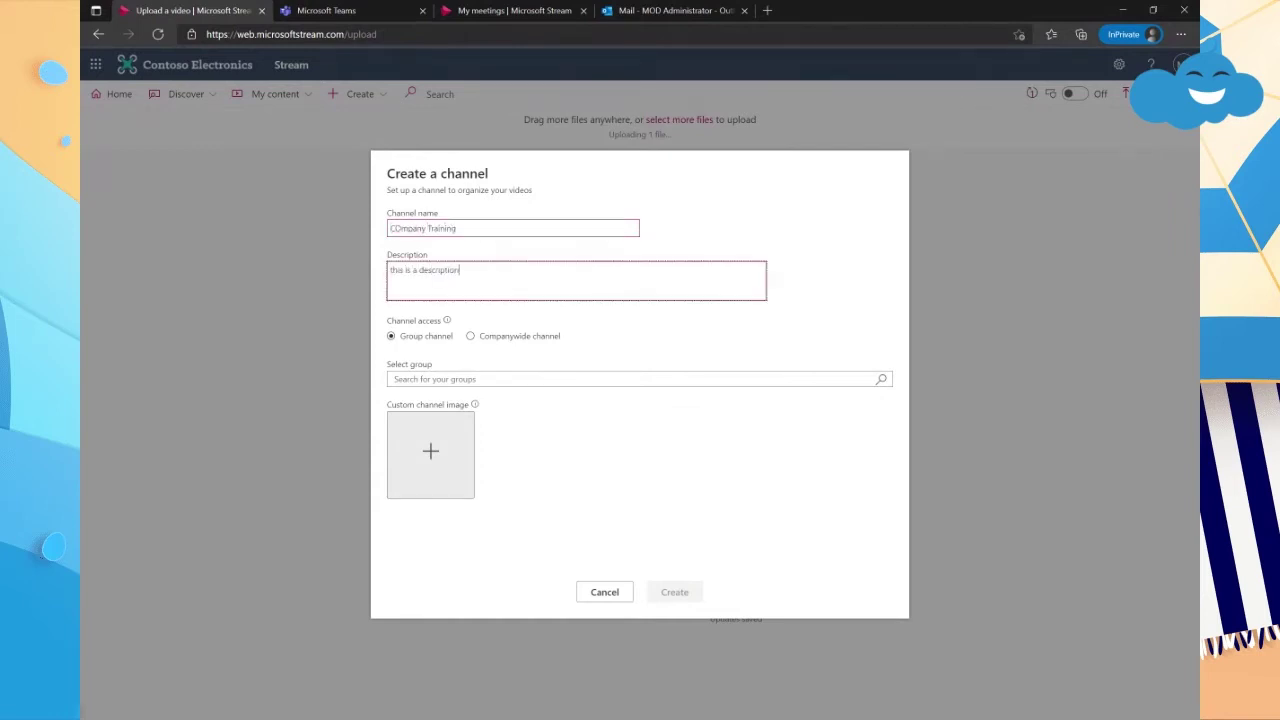
key(Tab)
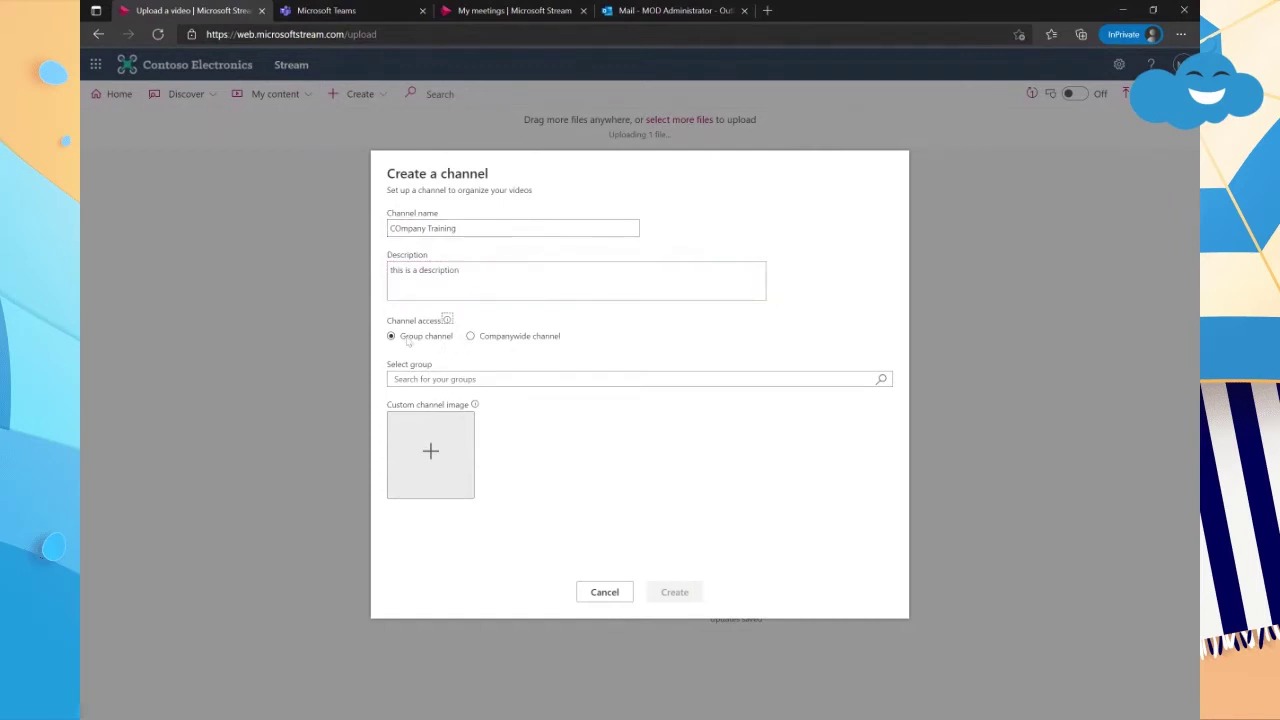
double_click(393, 228)
text(Company)
- Make the channel companywide with the laptop photo as its image, and create it
click(470, 336)
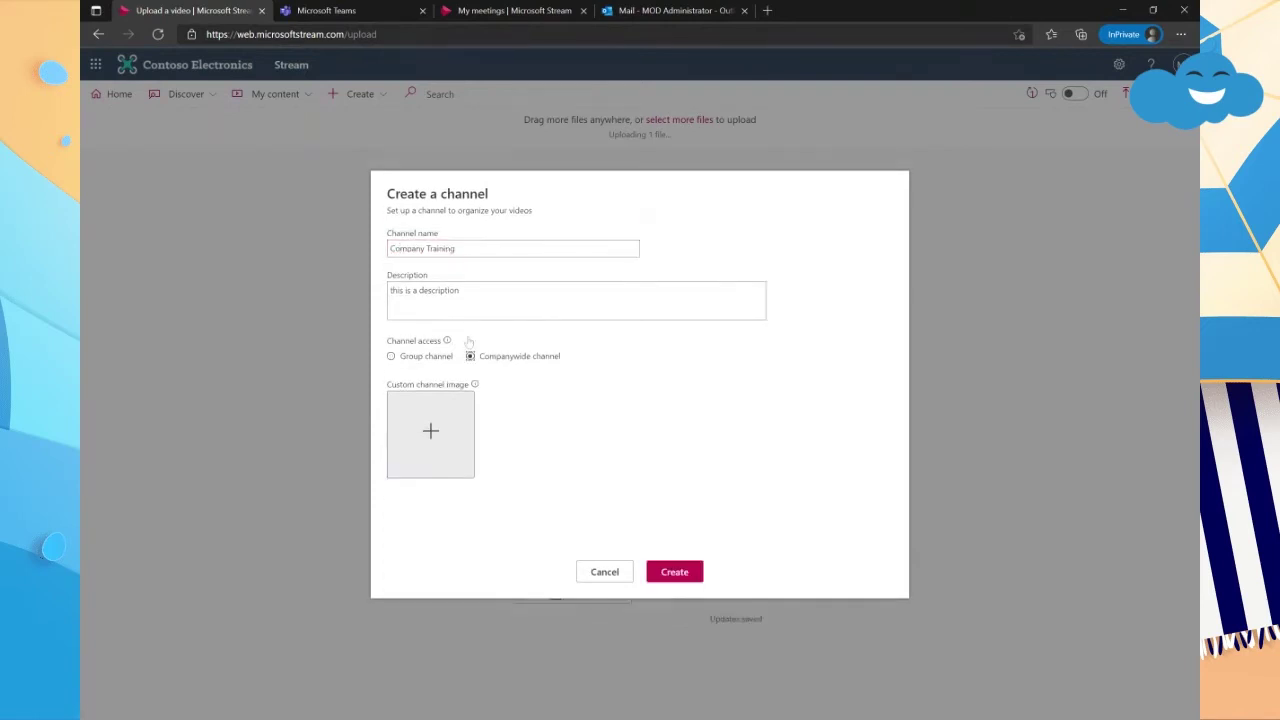
click(398, 357)
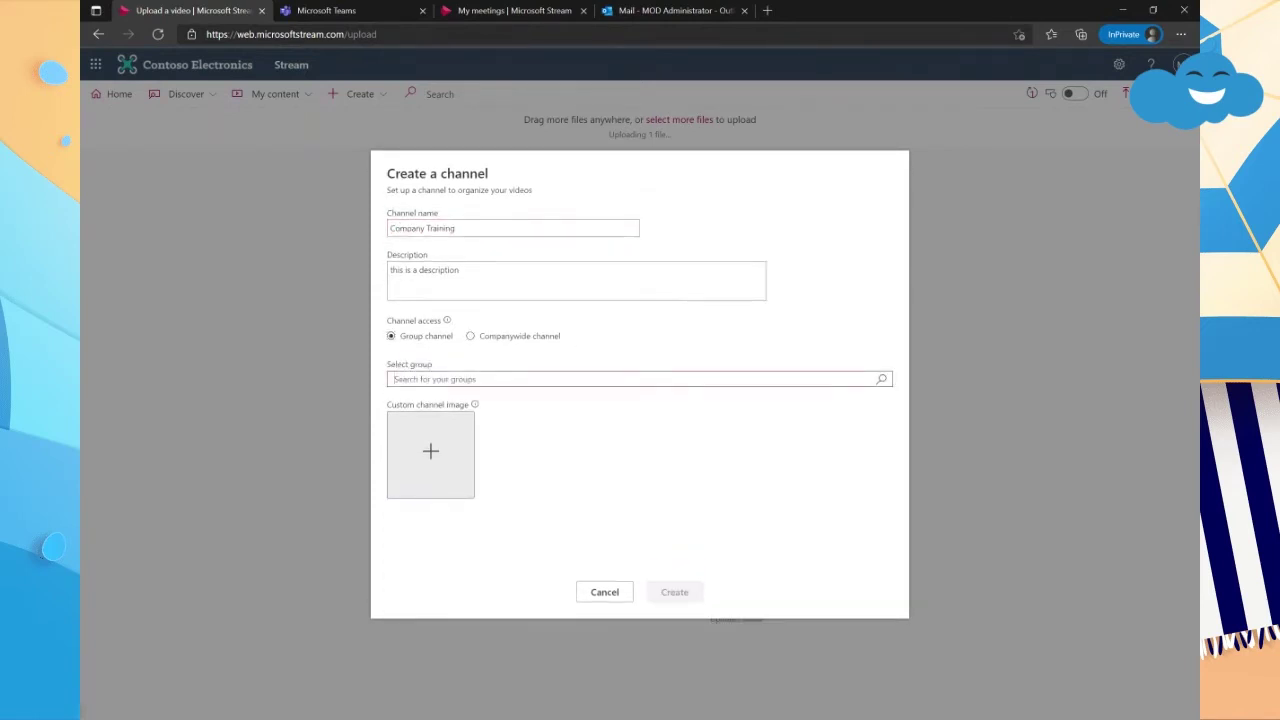
click(884, 381)
text(Contoso)
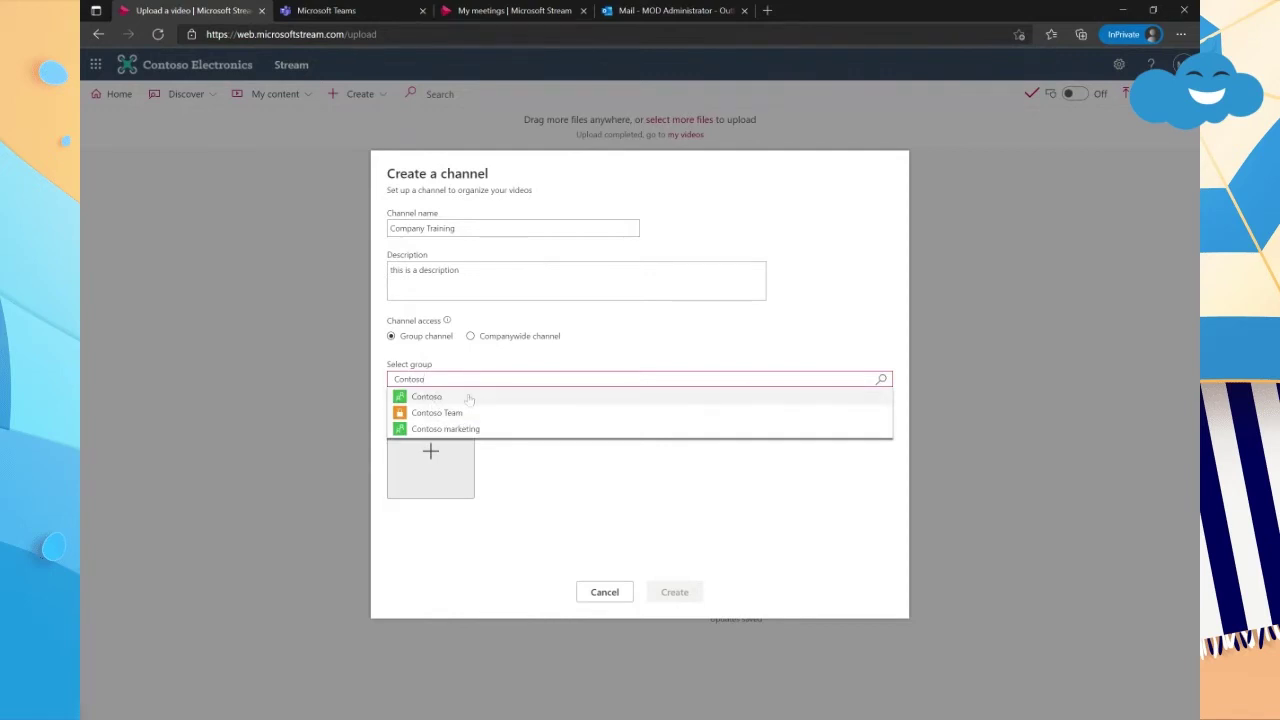
click(470, 336)
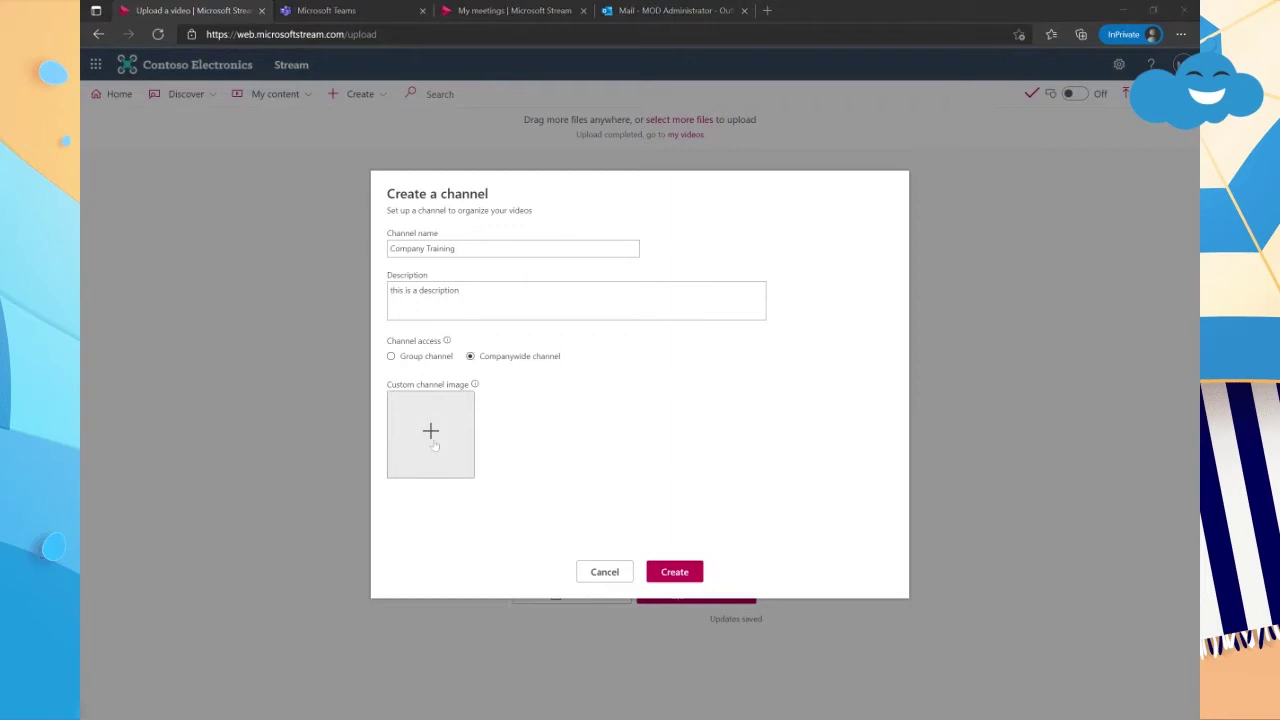
key(Return)
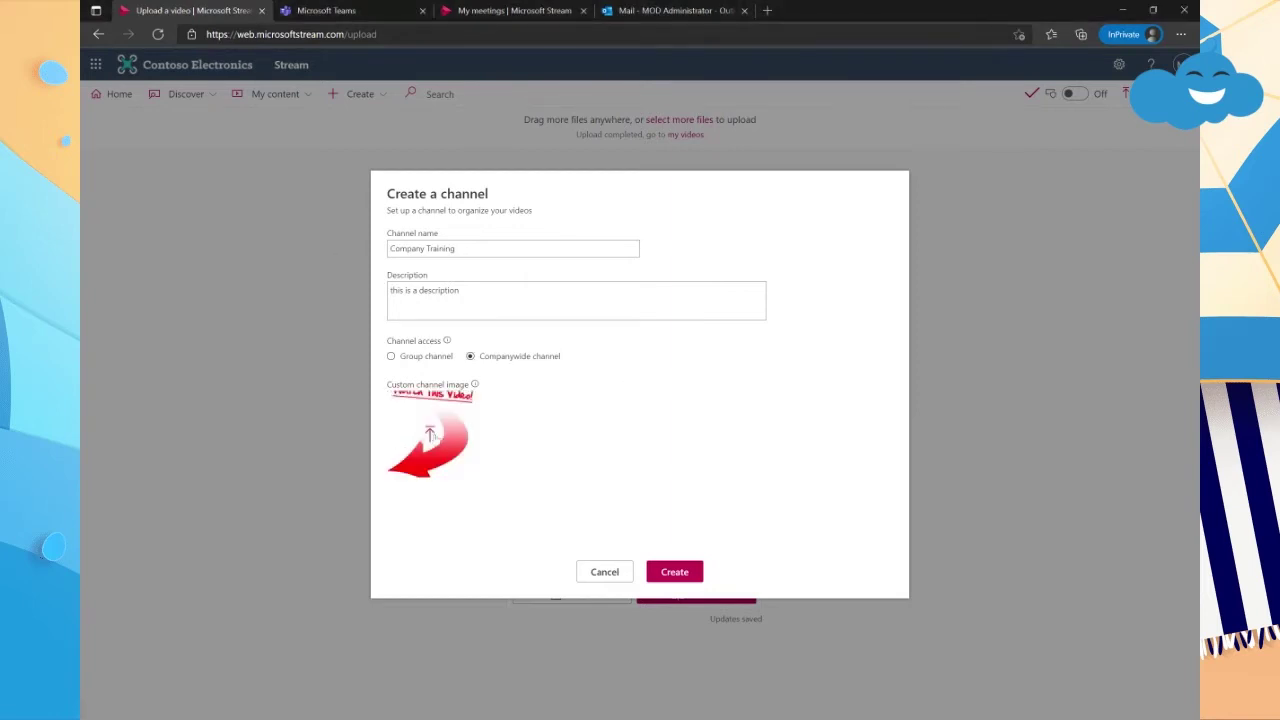
key(Return)
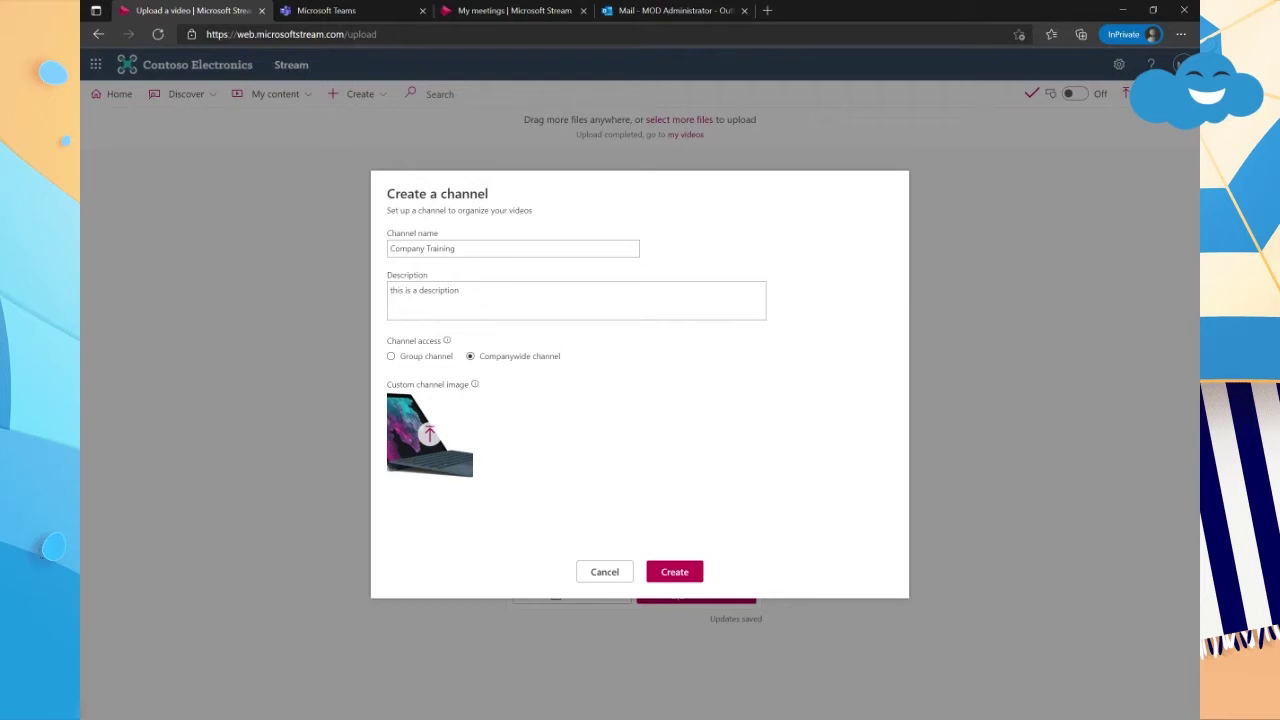
click(674, 568)
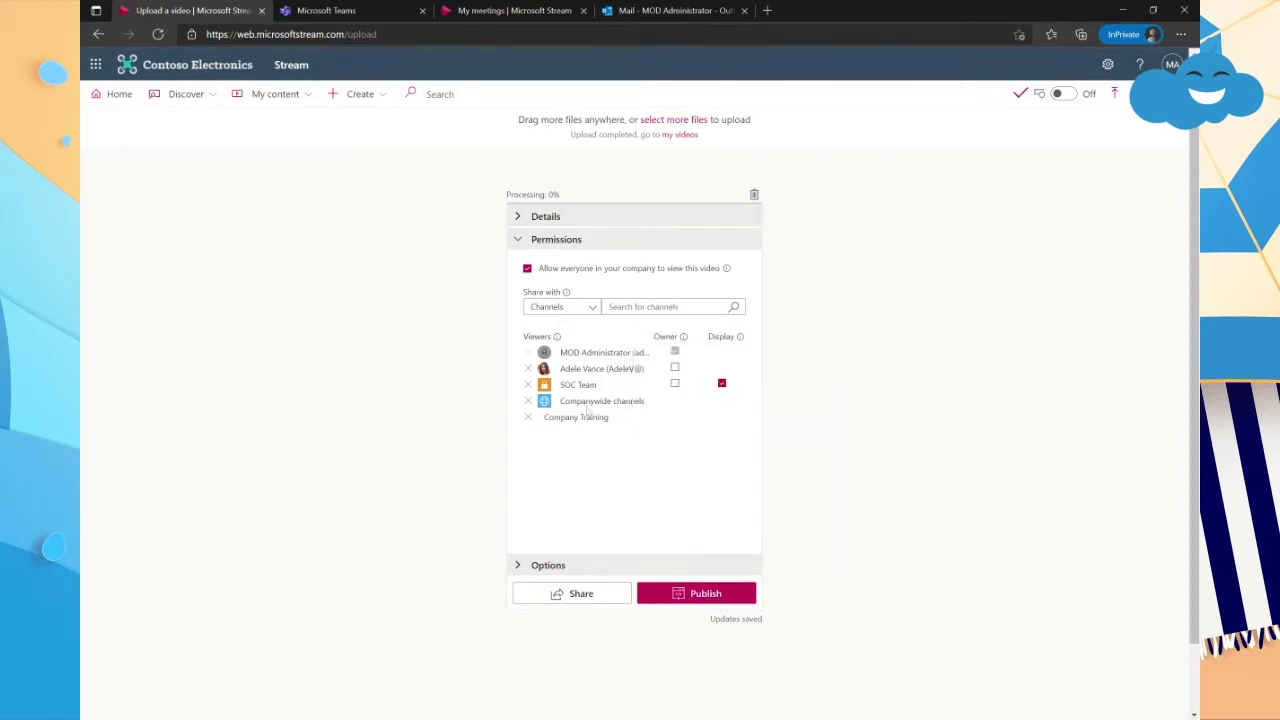
- Review the Comments and Captions options, then publish the MicrosoftSharePoint_Whatisit video
click(538, 569)
mouse_move(562, 420)
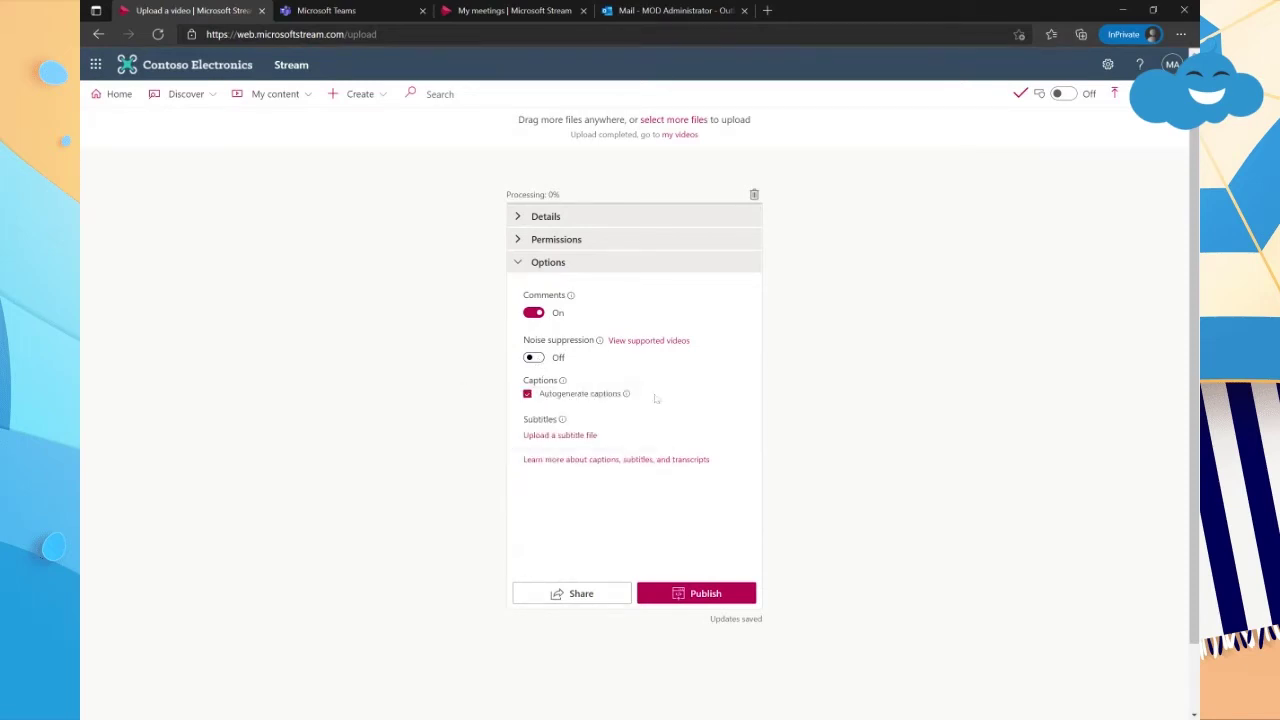
click(706, 595)
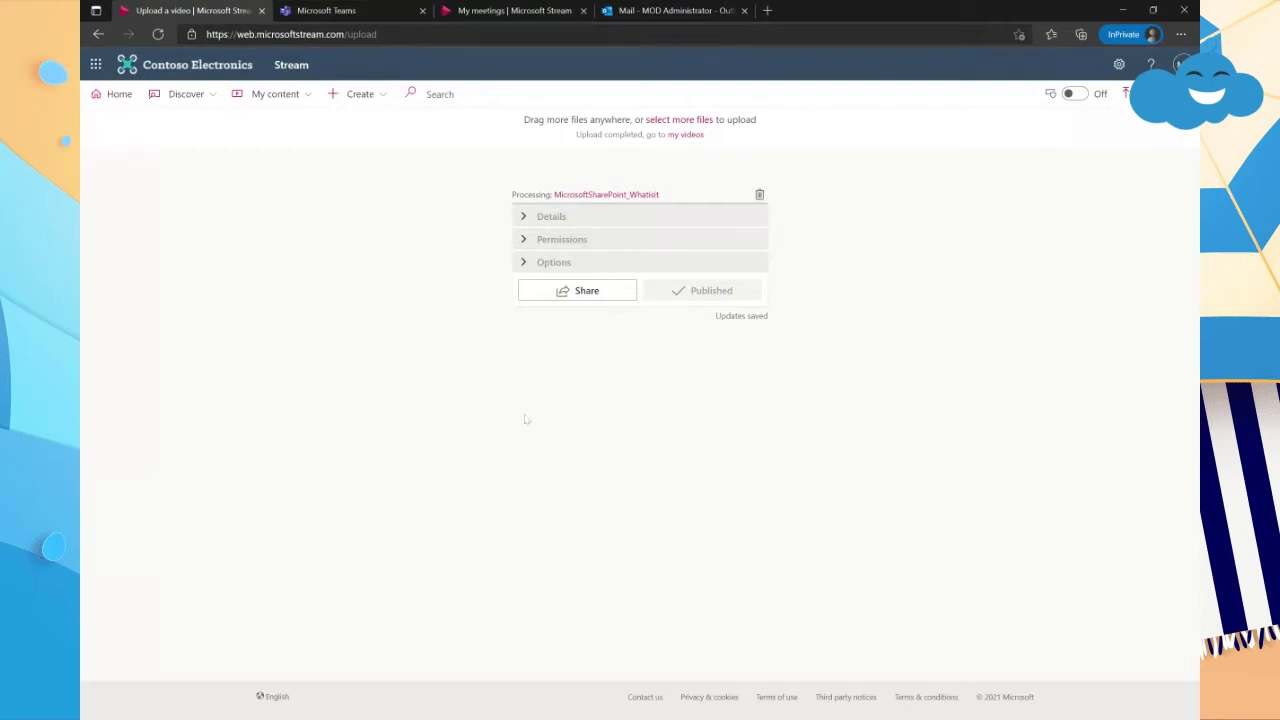
- Browse My content channels and Company Training, then open Information Technology from Popular channels
click(119, 94)
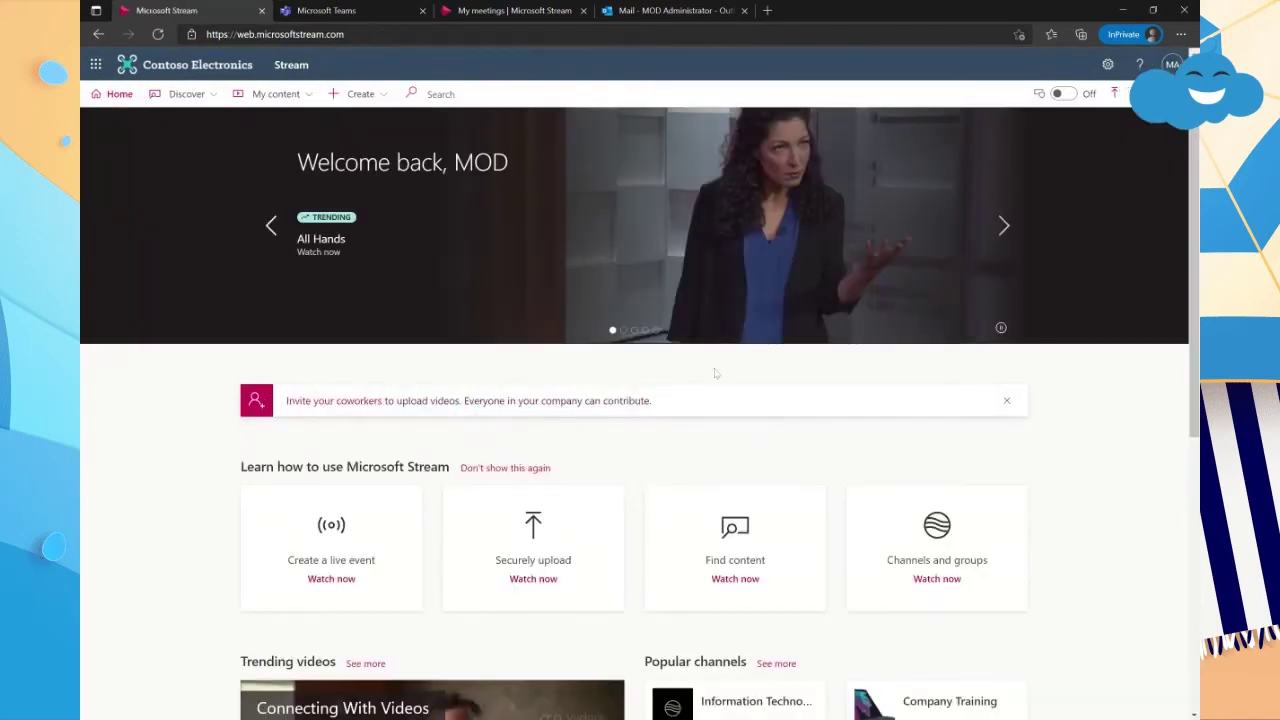
click(264, 92)
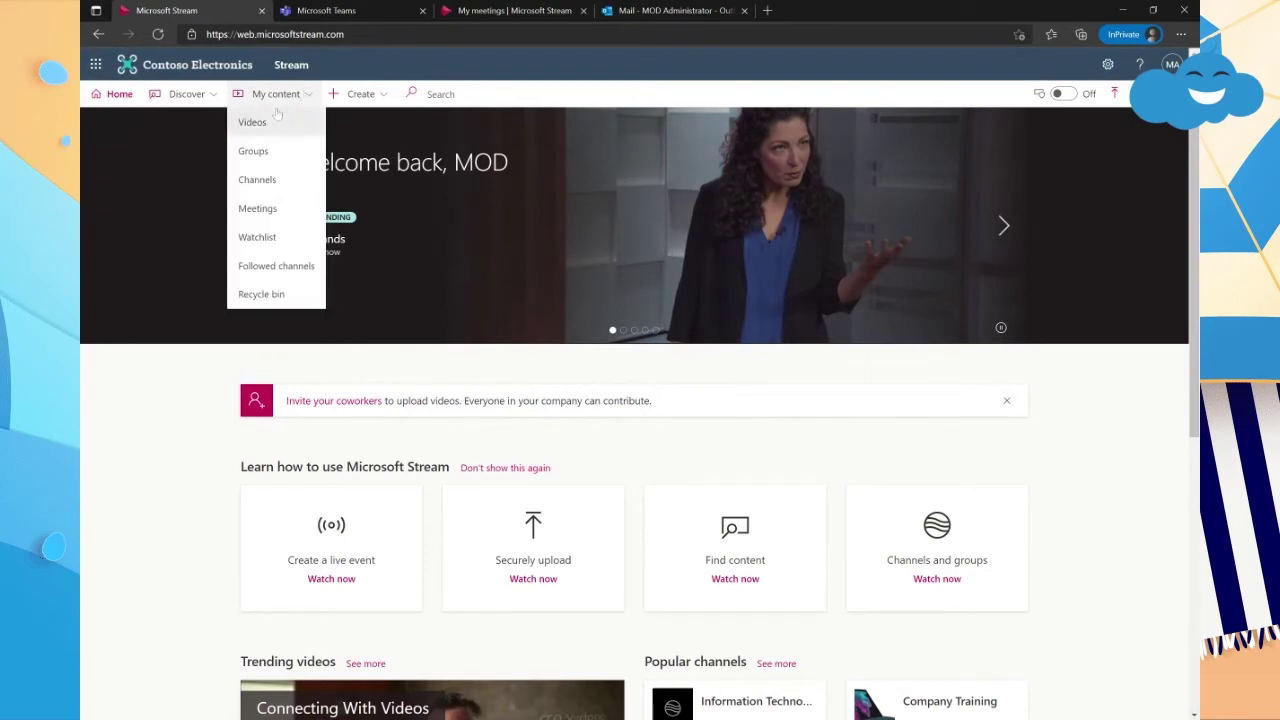
click(258, 180)
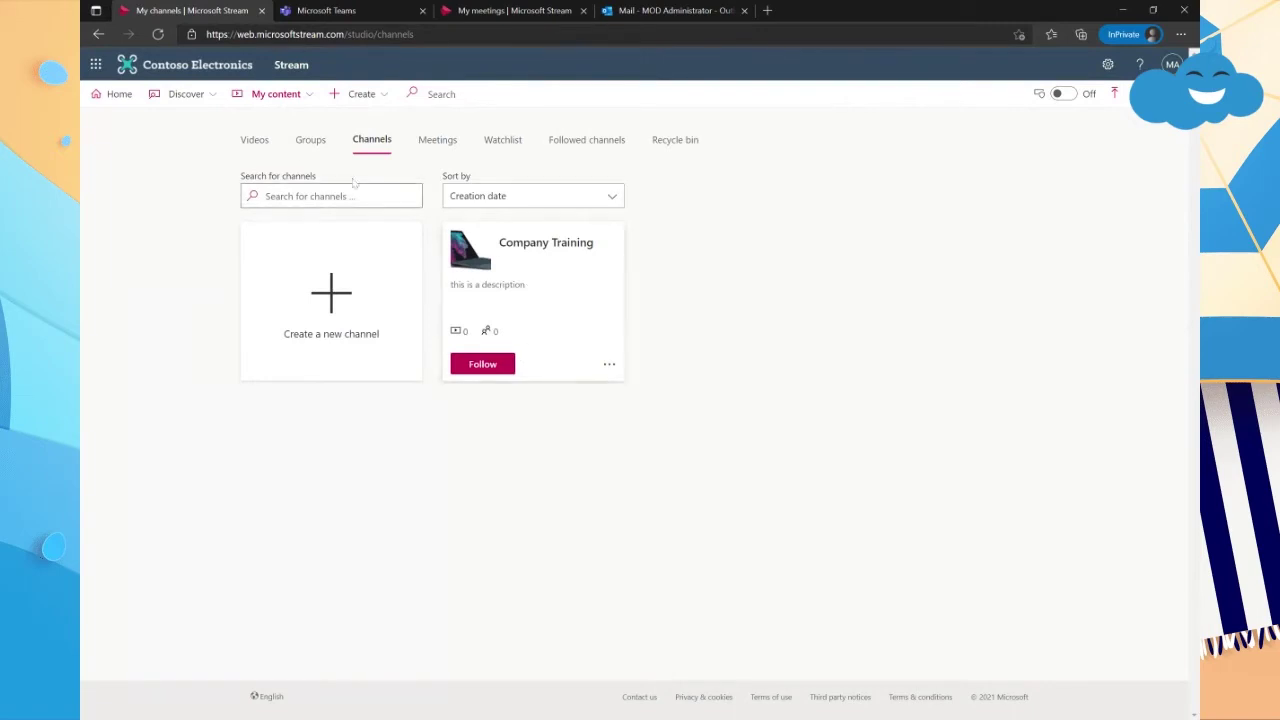
click(119, 96)
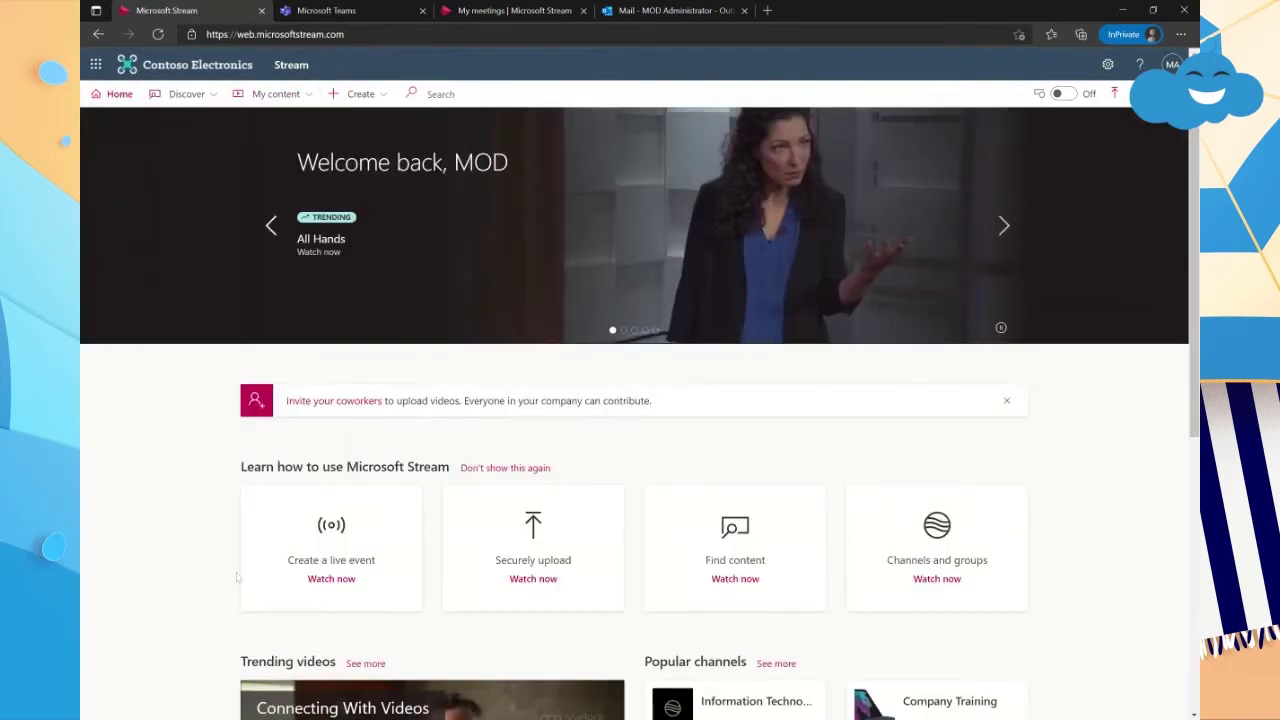
drag(1194, 262, 1196, 415)
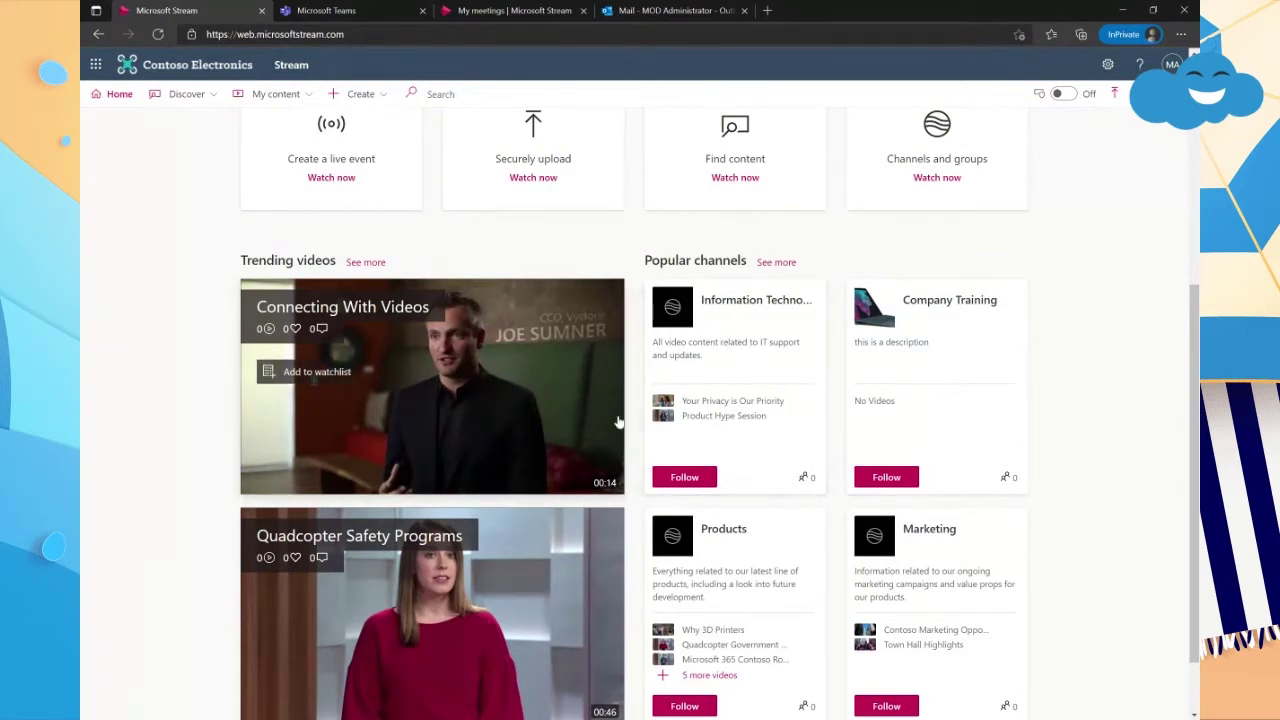
click(924, 325)
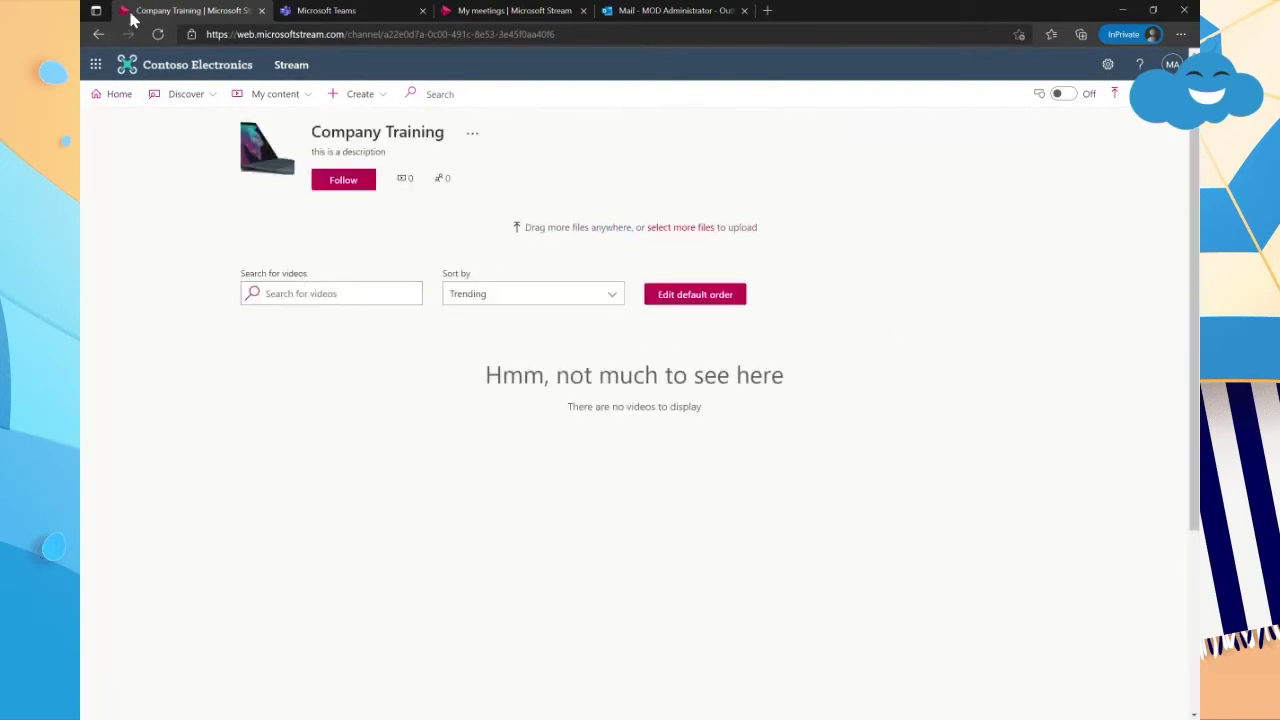
click(119, 94)
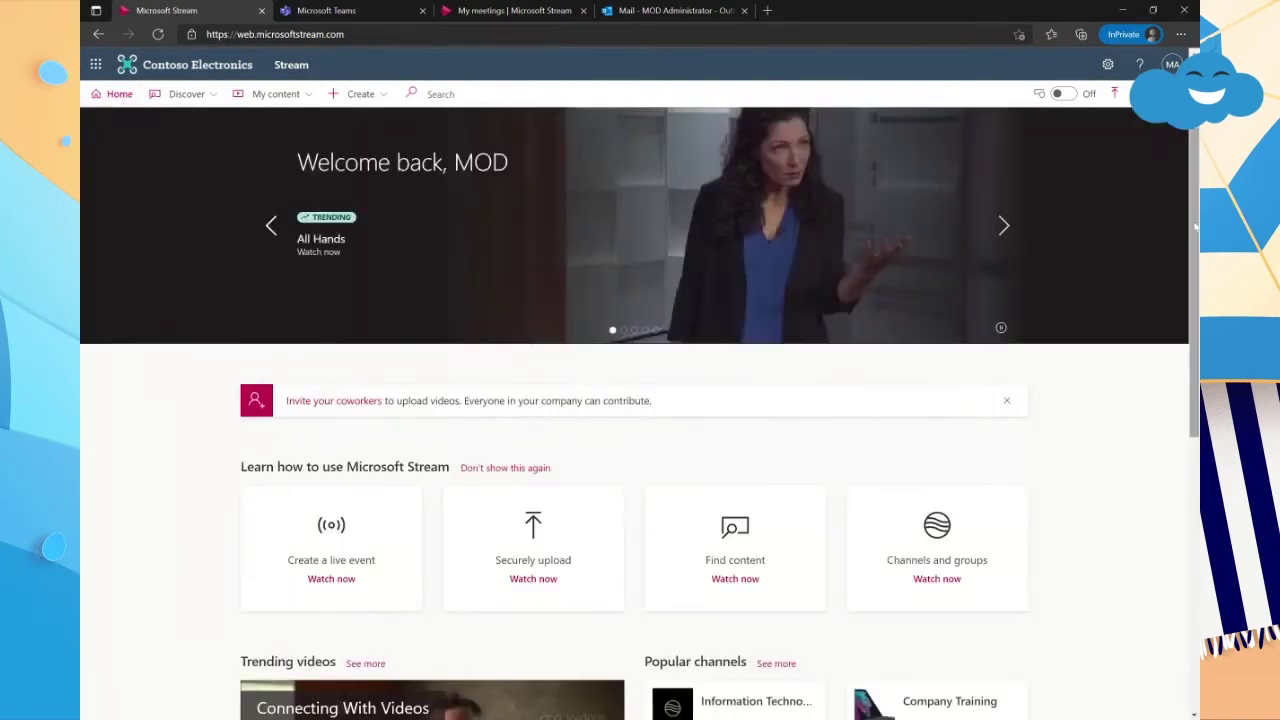
scroll(559, 392, down, 4)
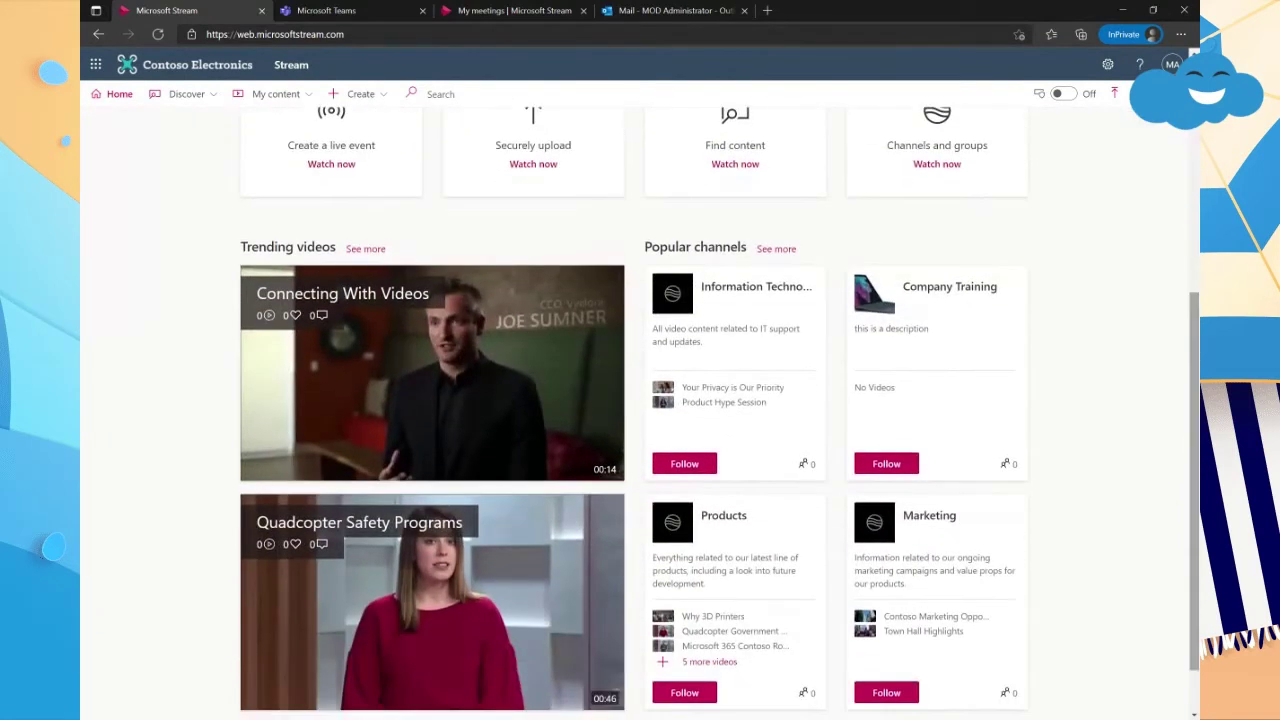
click(726, 297)
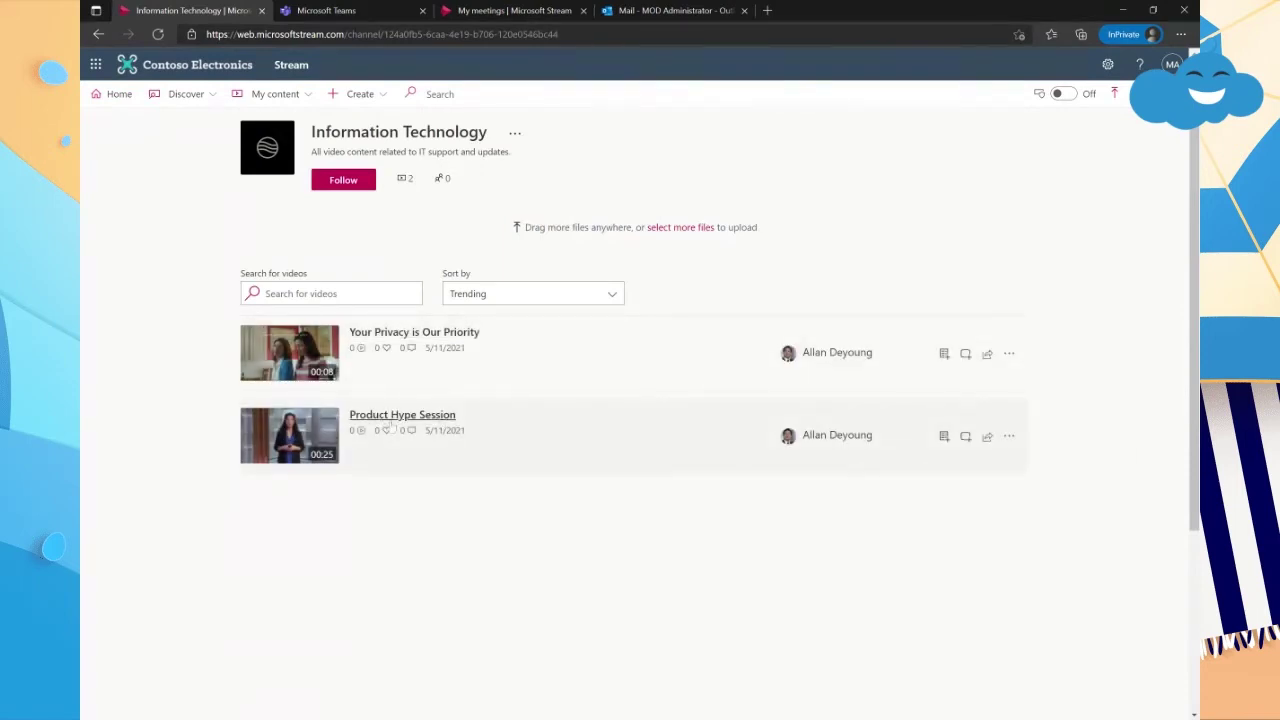
- Open Product Hype Session and play from the 00:11 transcript line, pausing at 0:13
click(424, 422)
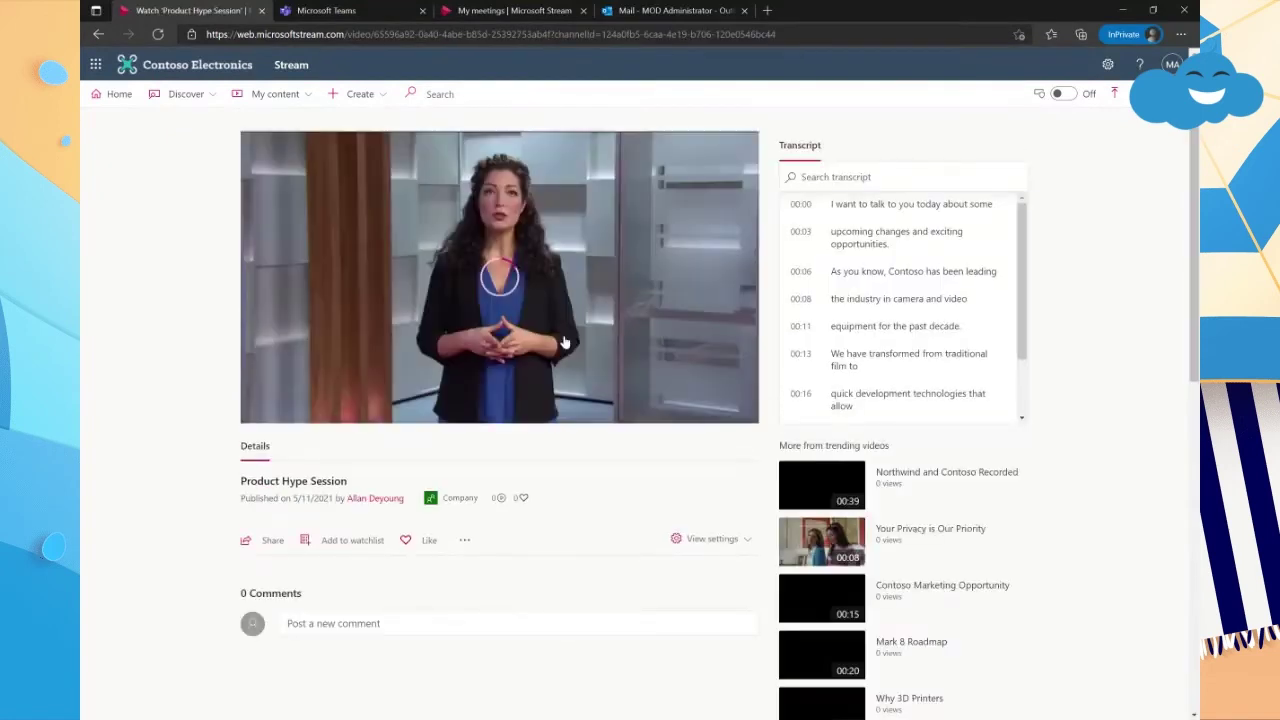
click(255, 407)
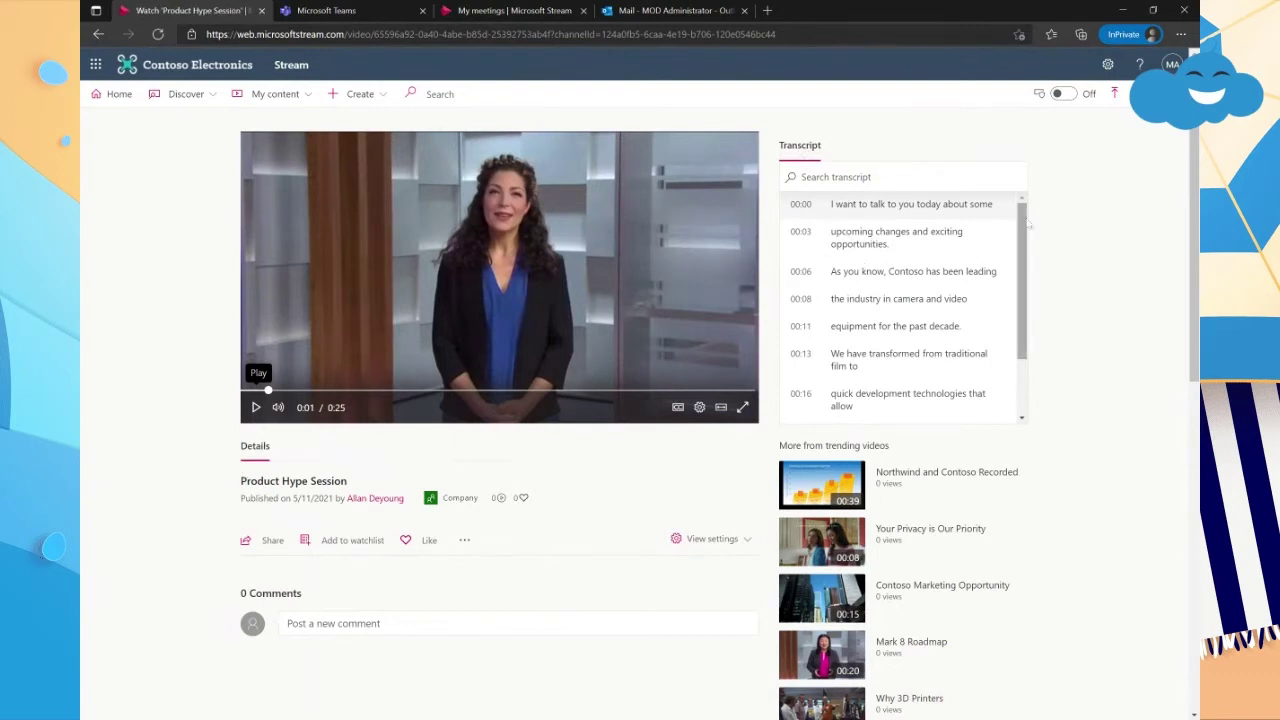
drag(1027, 224, 1023, 282)
mouse_move(1022, 327)
mouse_down()
mouse_move(1022, 269)
mouse_move(1024, 325)
mouse_up()
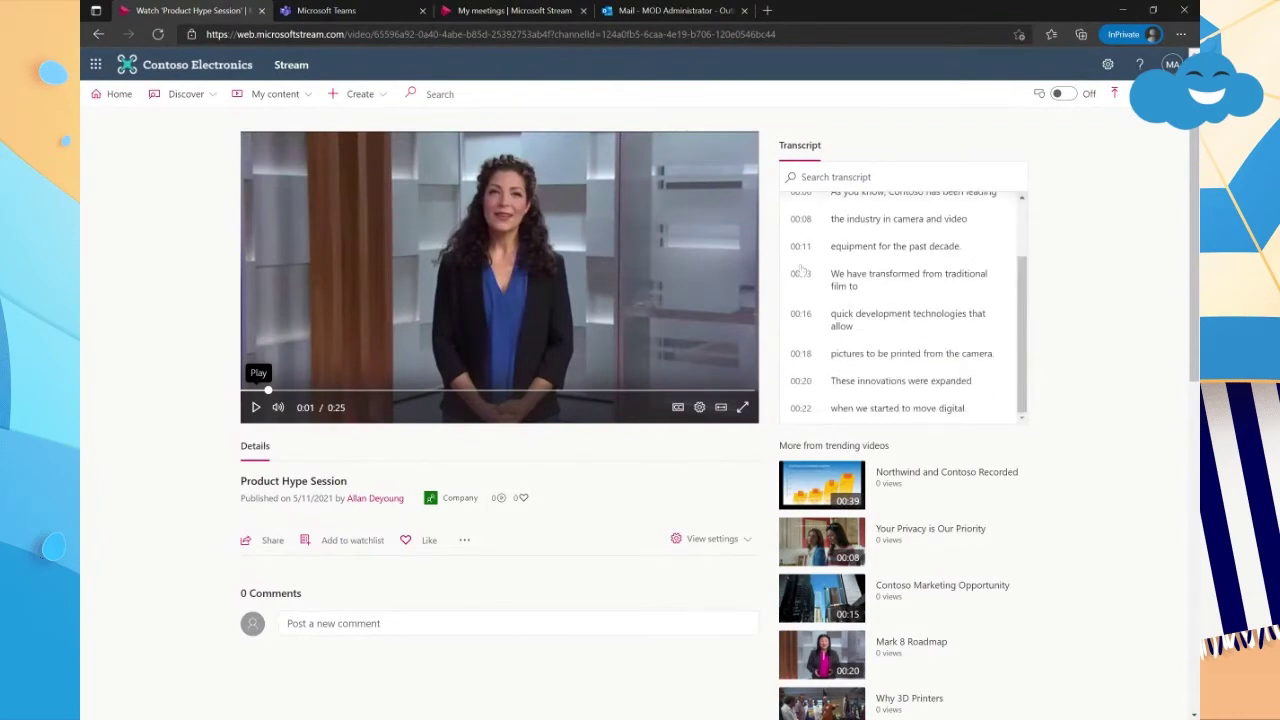
click(872, 253)
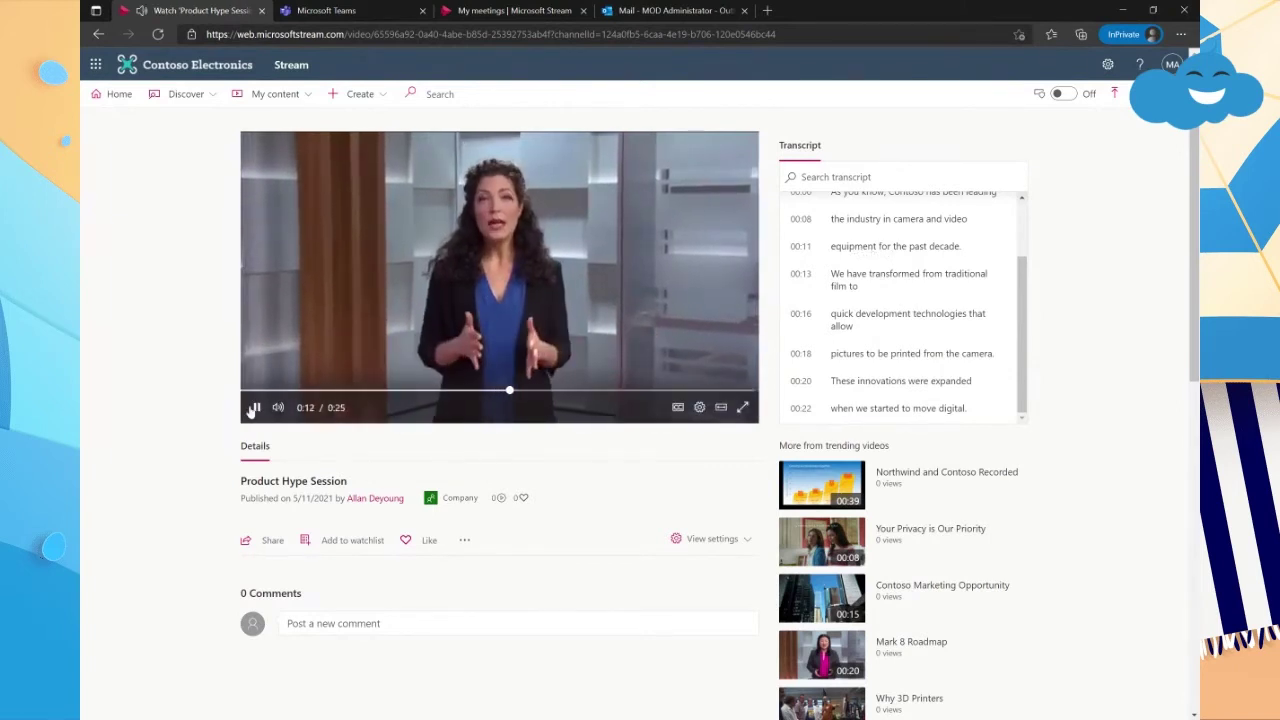
click(257, 406)
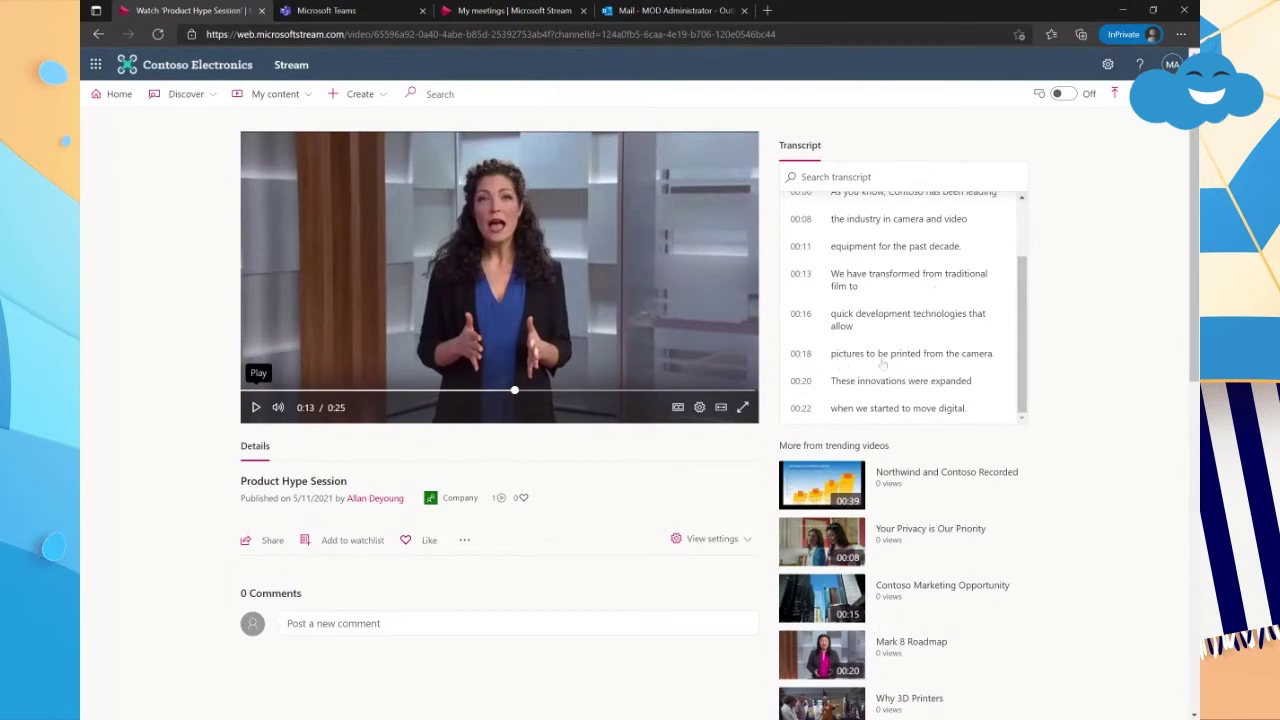
- Play on from the 00:18 transcript line, pause at 0:22, and scroll the transcript up
click(941, 358)
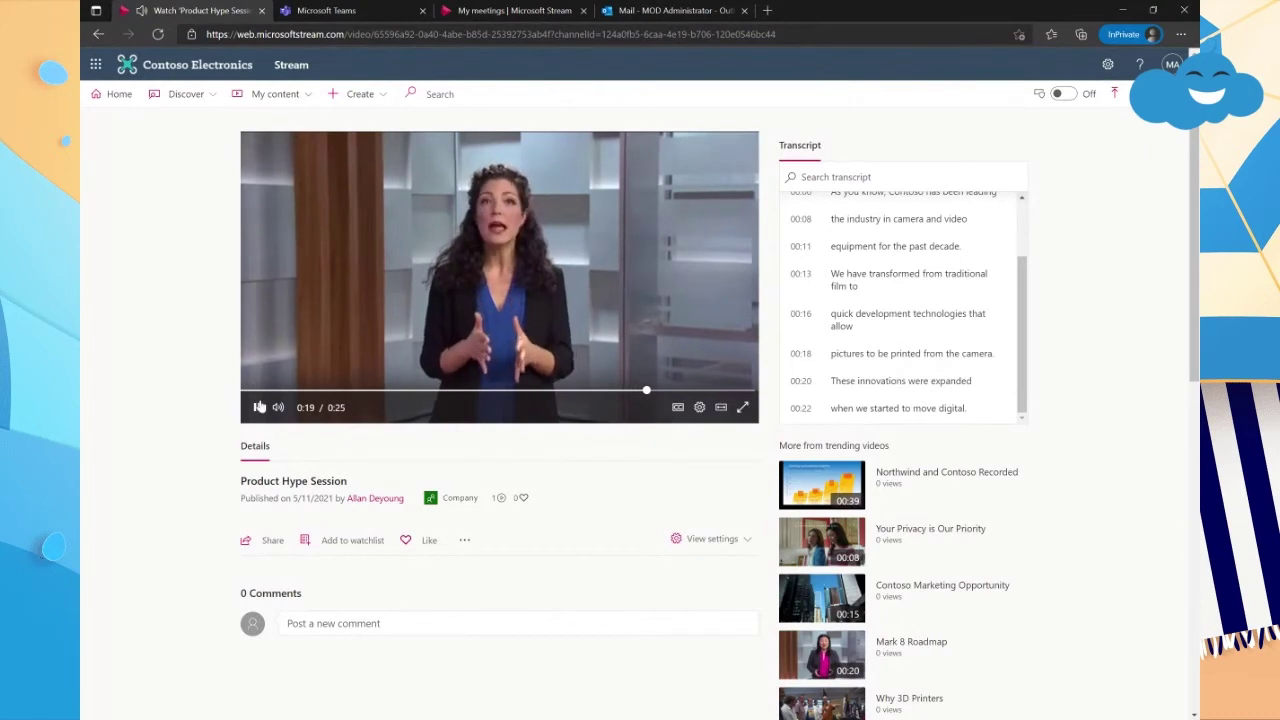
click(605, 297)
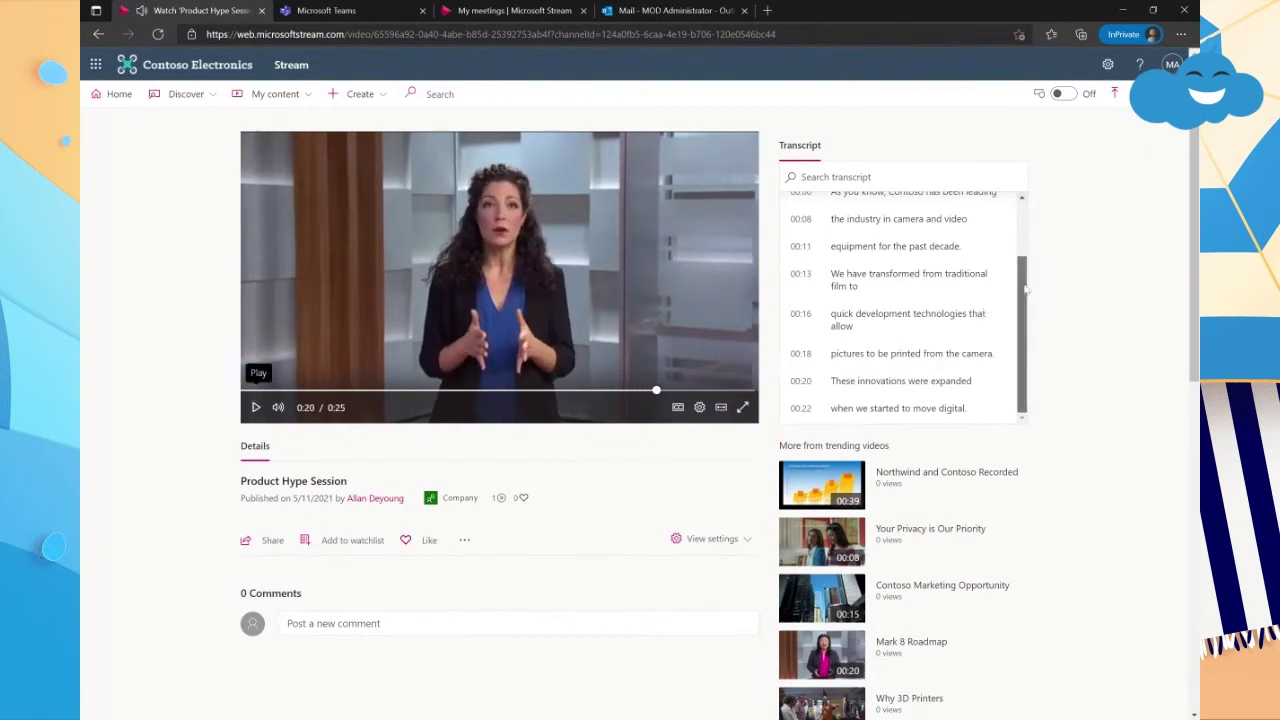
click(902, 383)
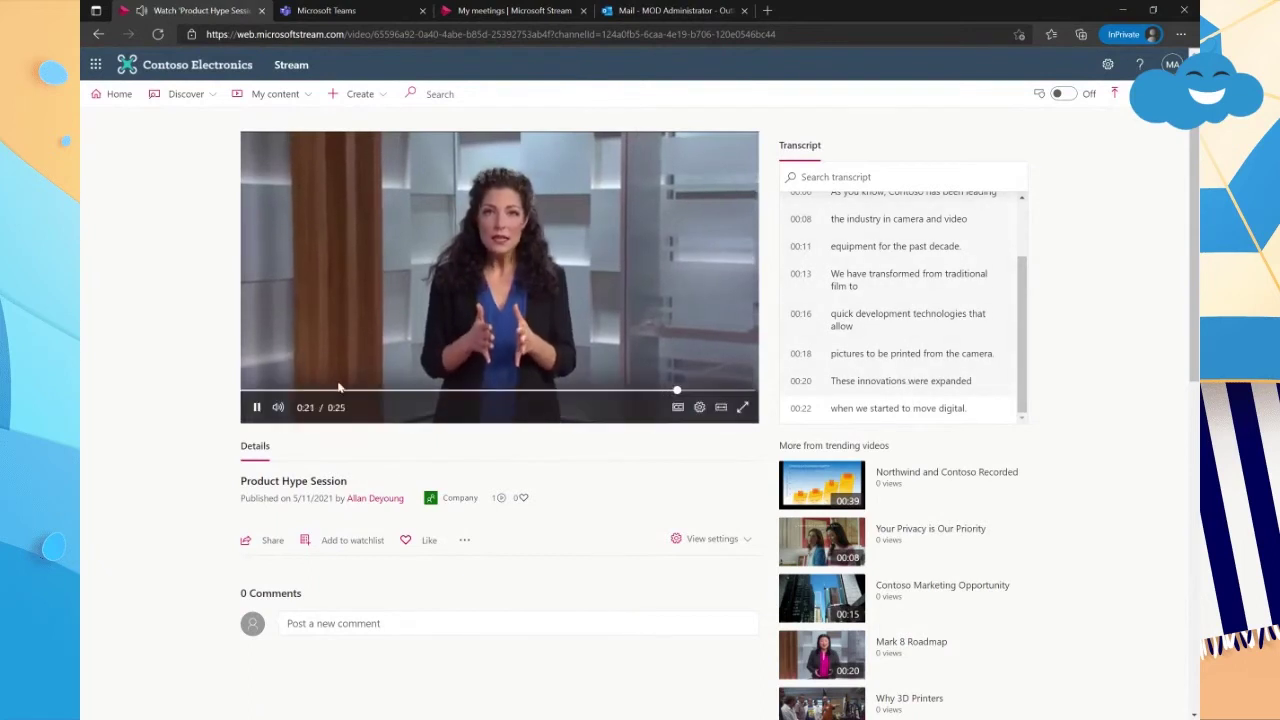
click(255, 410)
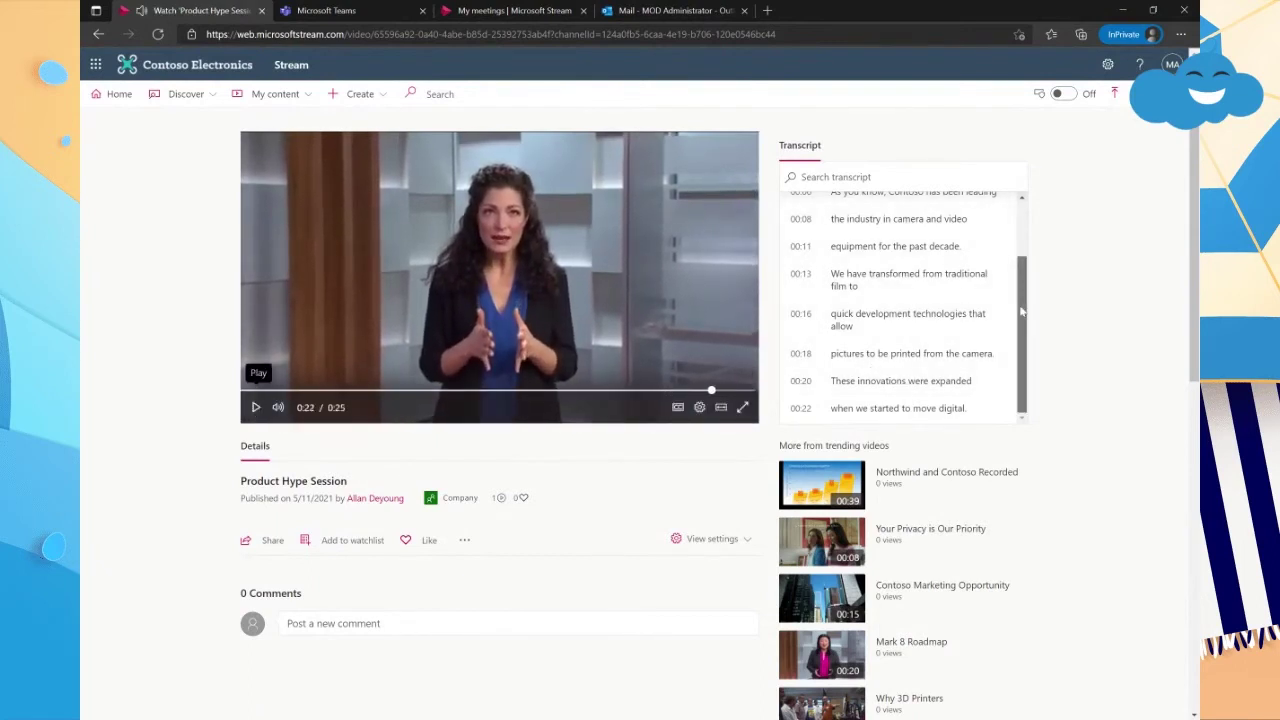
scroll(1022, 313, up, 2)
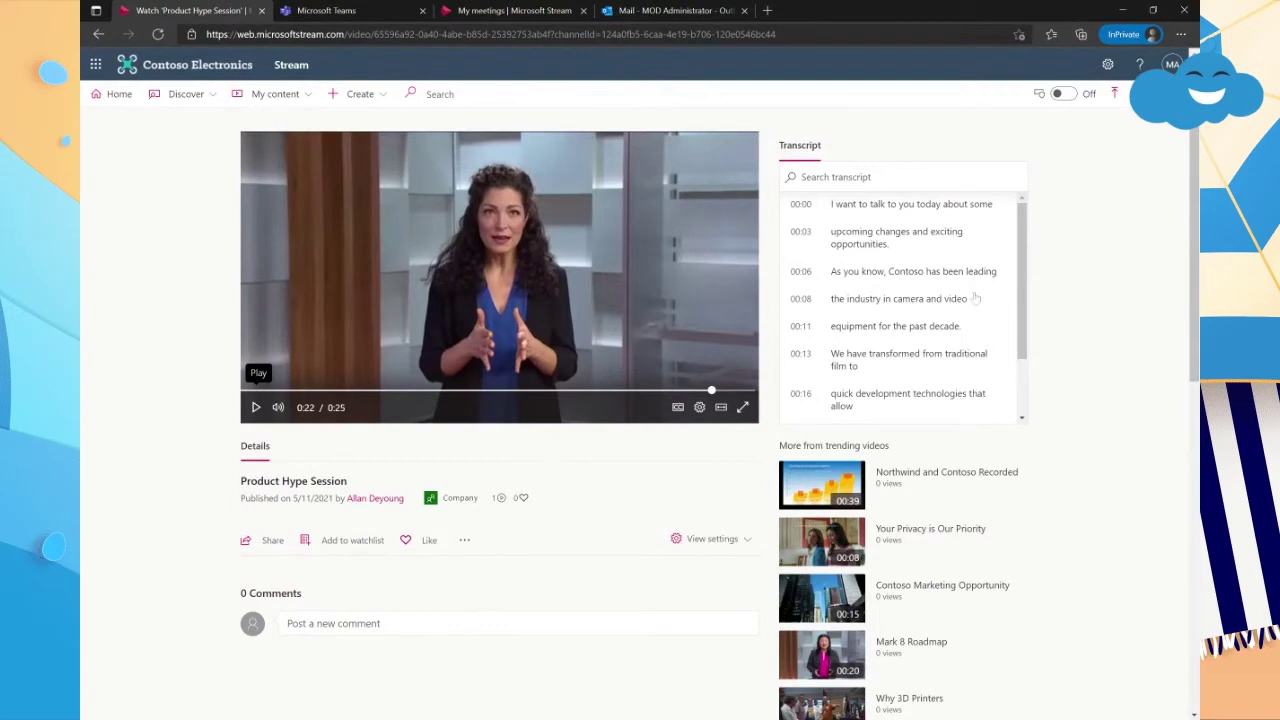
click(270, 100)
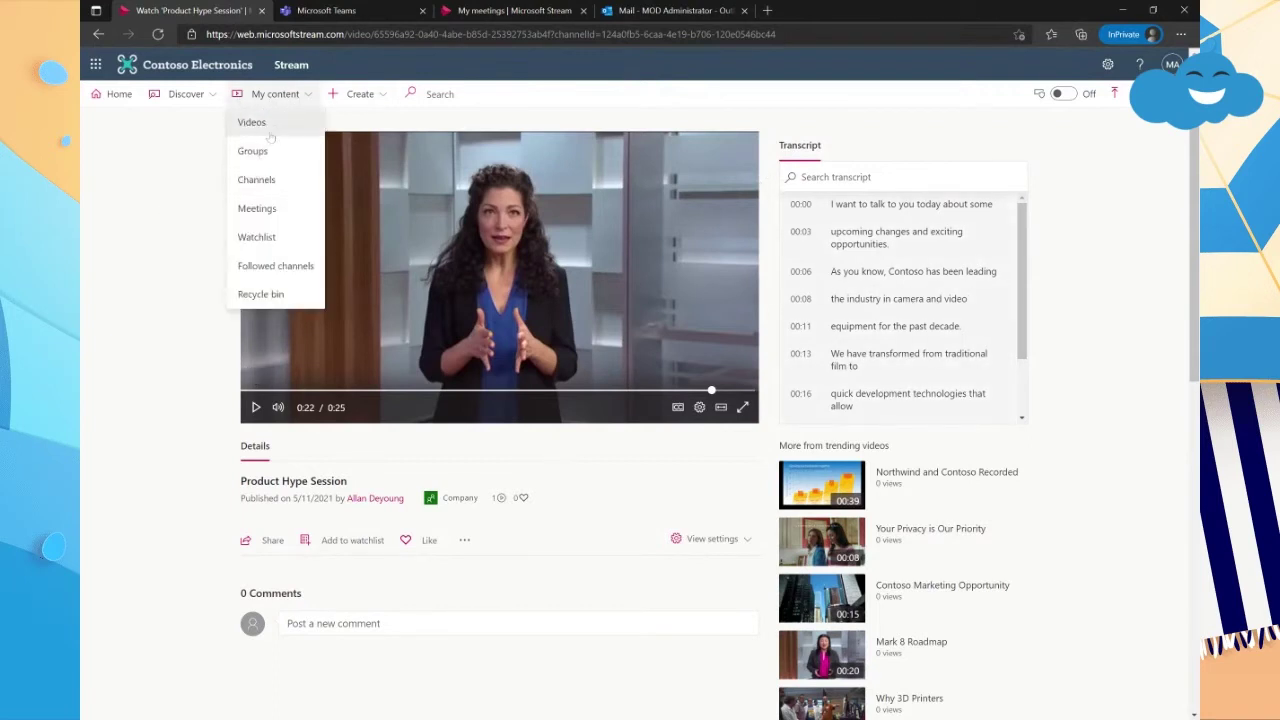
- Open MicrosoftSharePoint_Whatisit from the Company Training channel, pause it, and show its Interactivity options
click(256, 180)
click(531, 250)
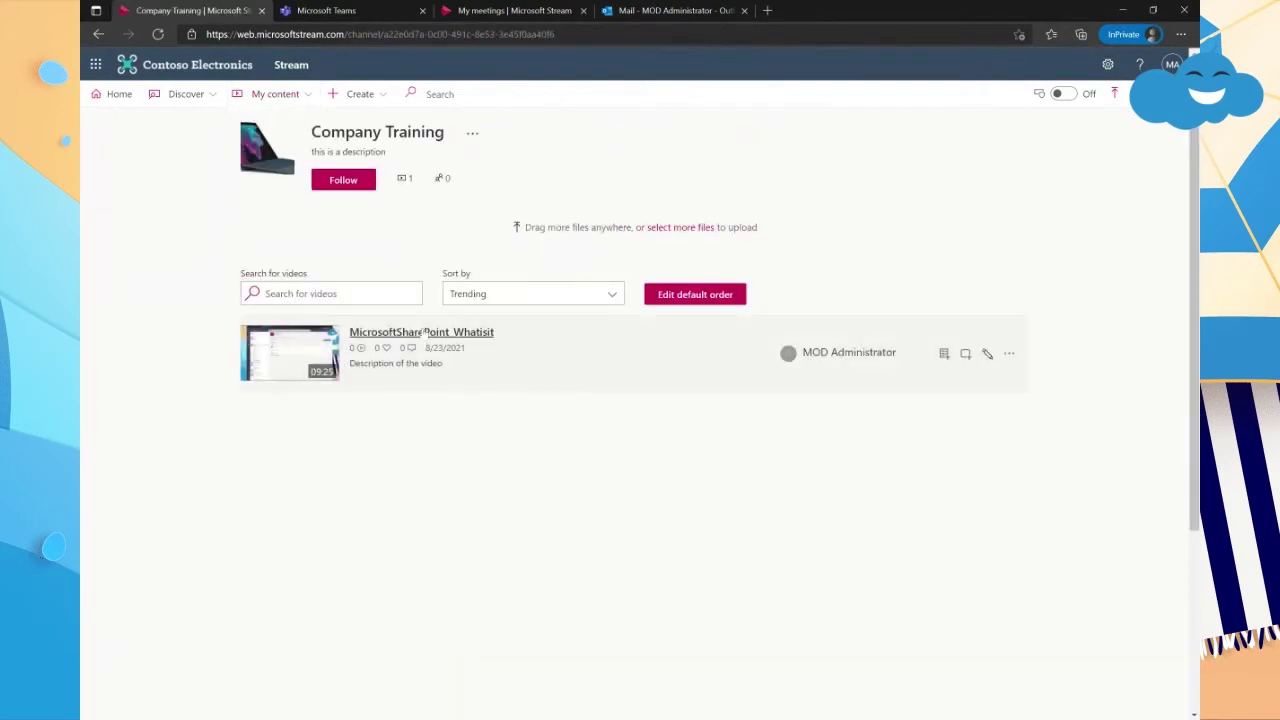
click(428, 333)
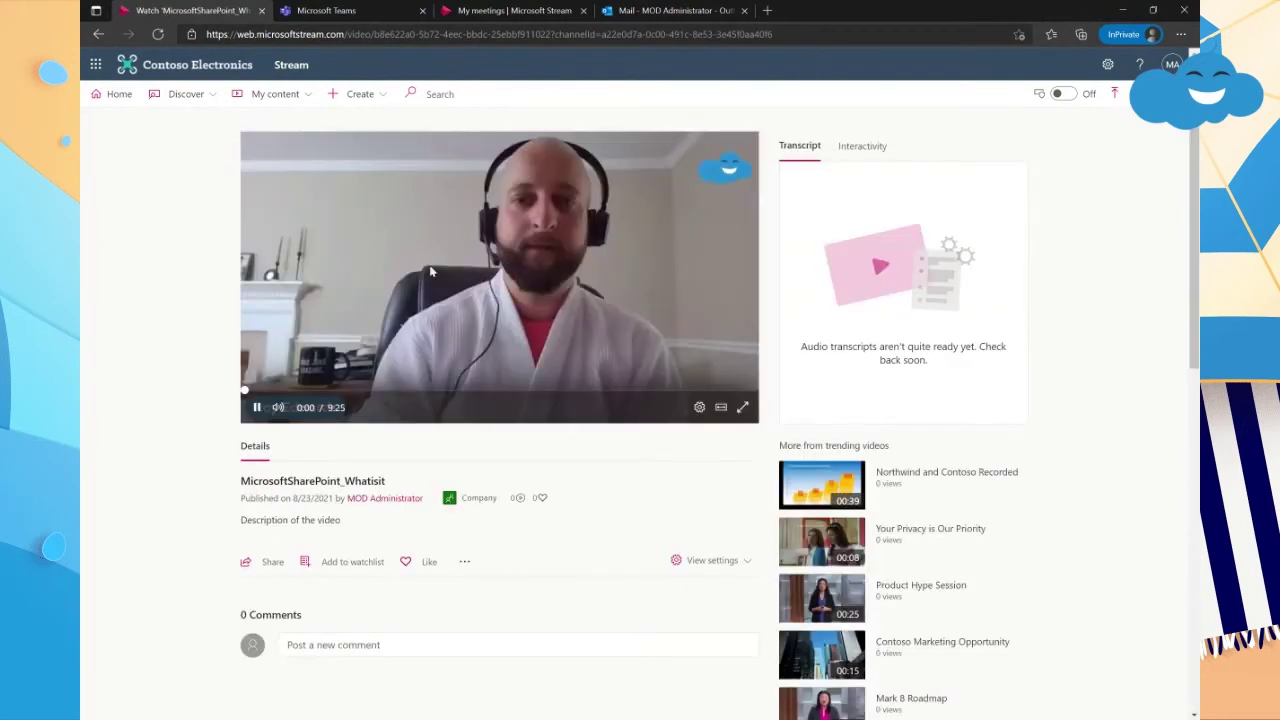
click(256, 407)
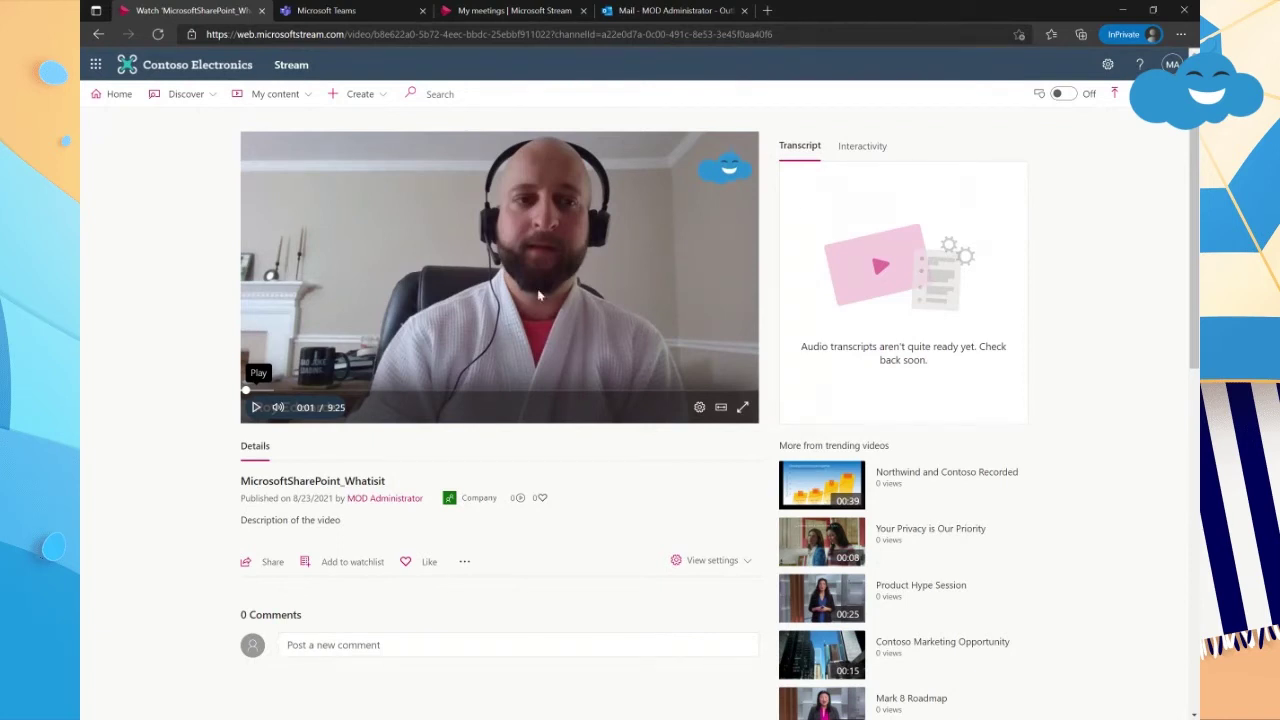
click(864, 145)
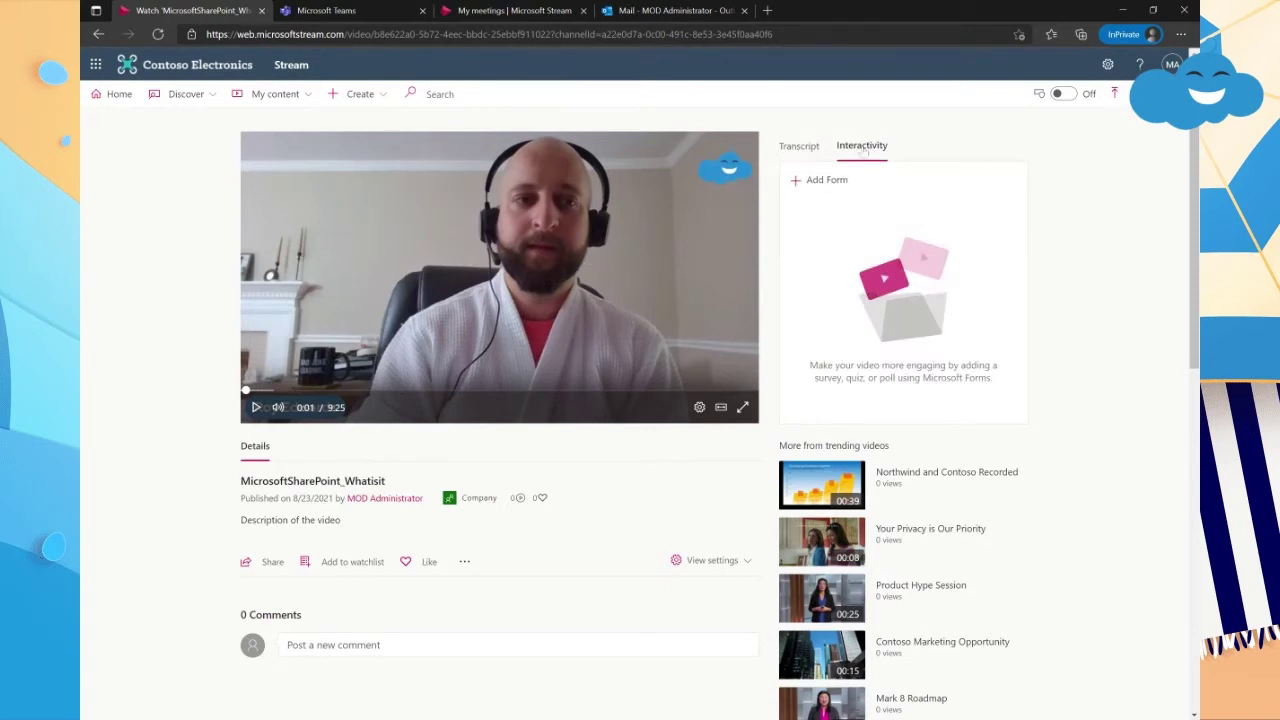
- Start adding a form to the video and launch Microsoft Forms in a new tab from the Form URL field
click(811, 184)
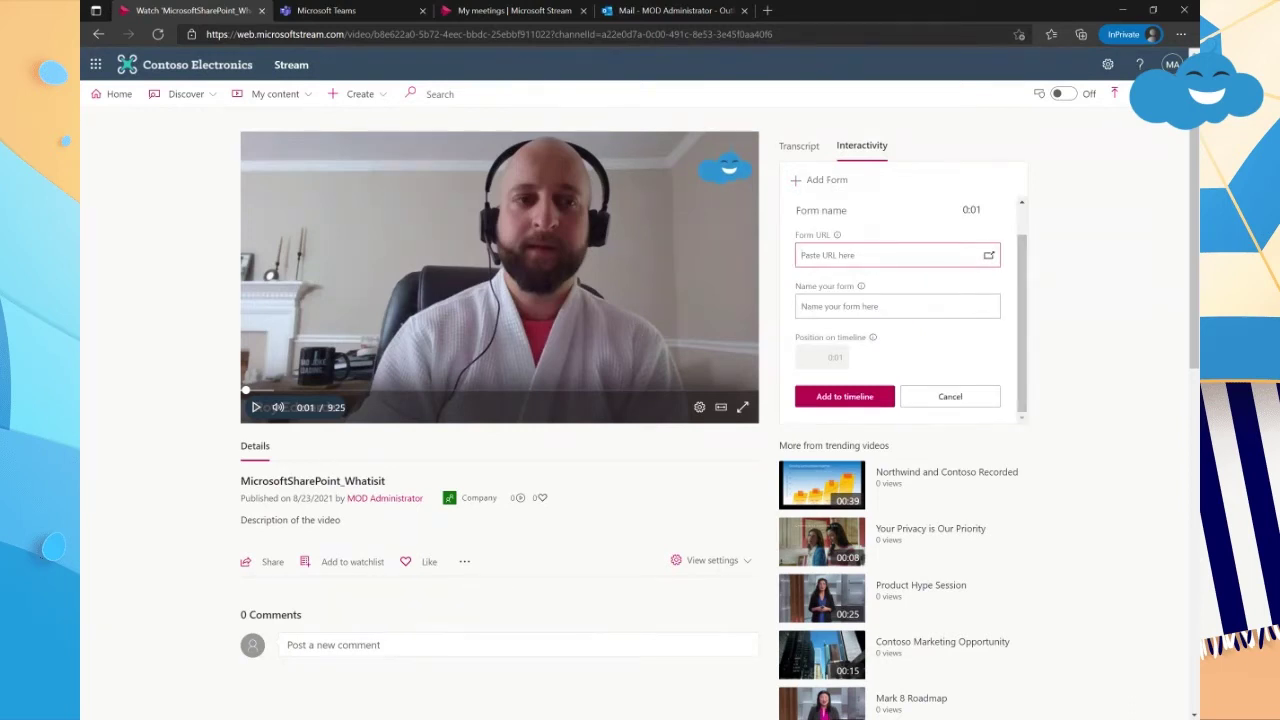
mouse_move(828, 245)
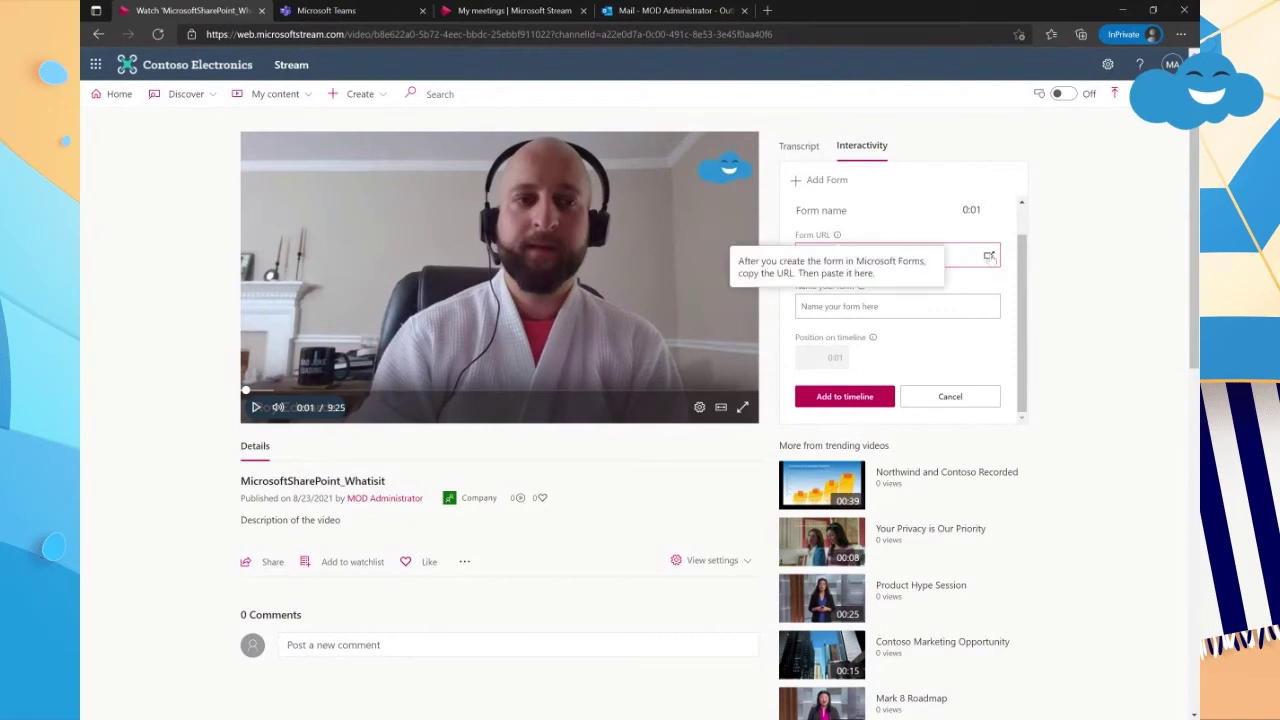
click(988, 256)
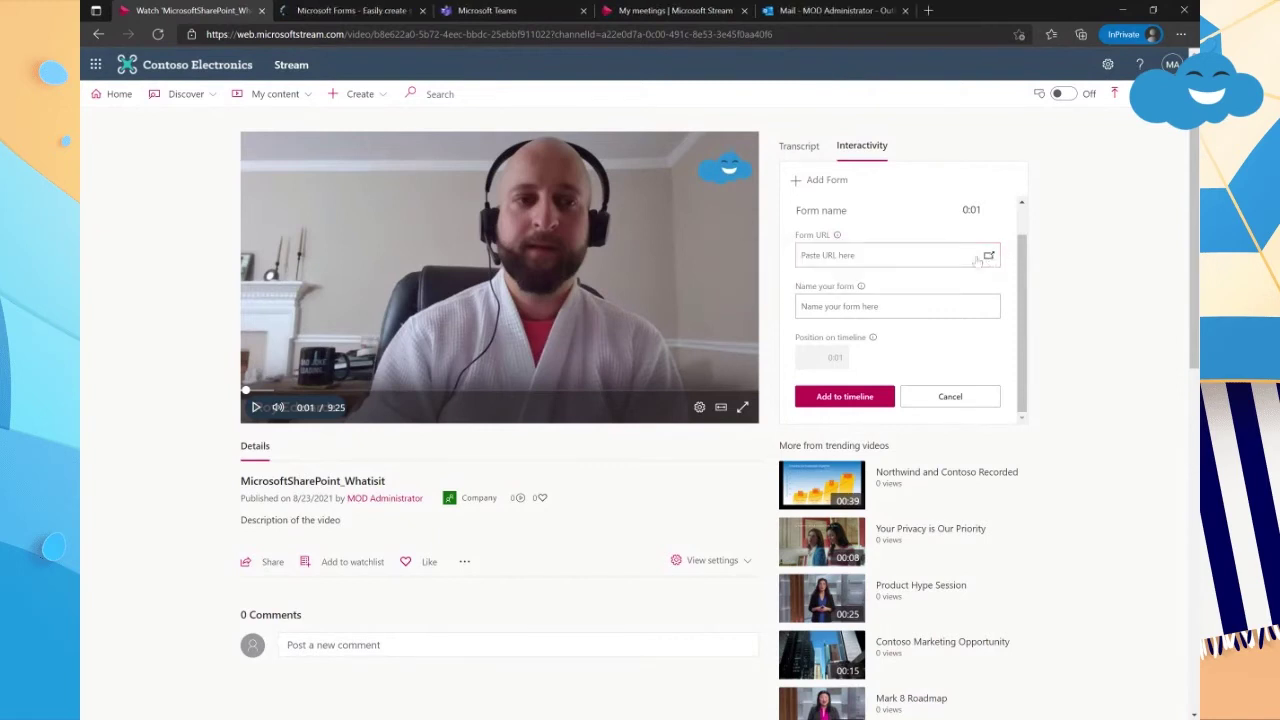
click(347, 10)
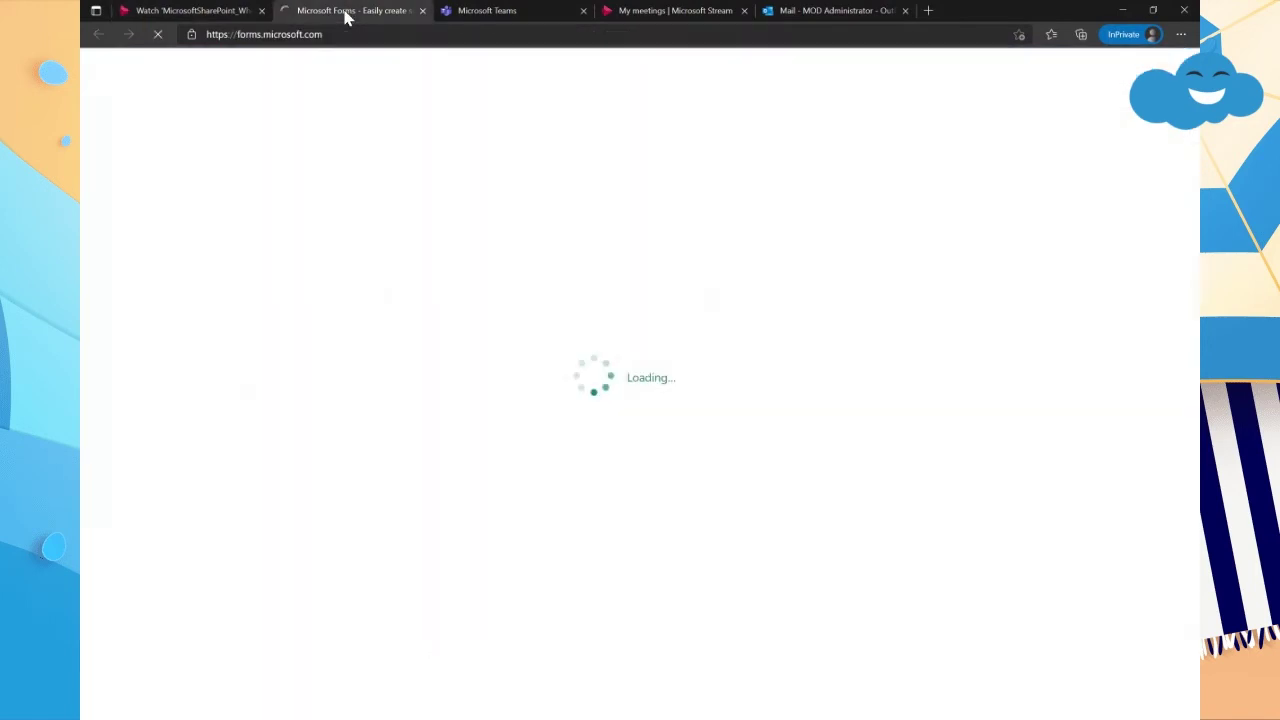
click(203, 10)
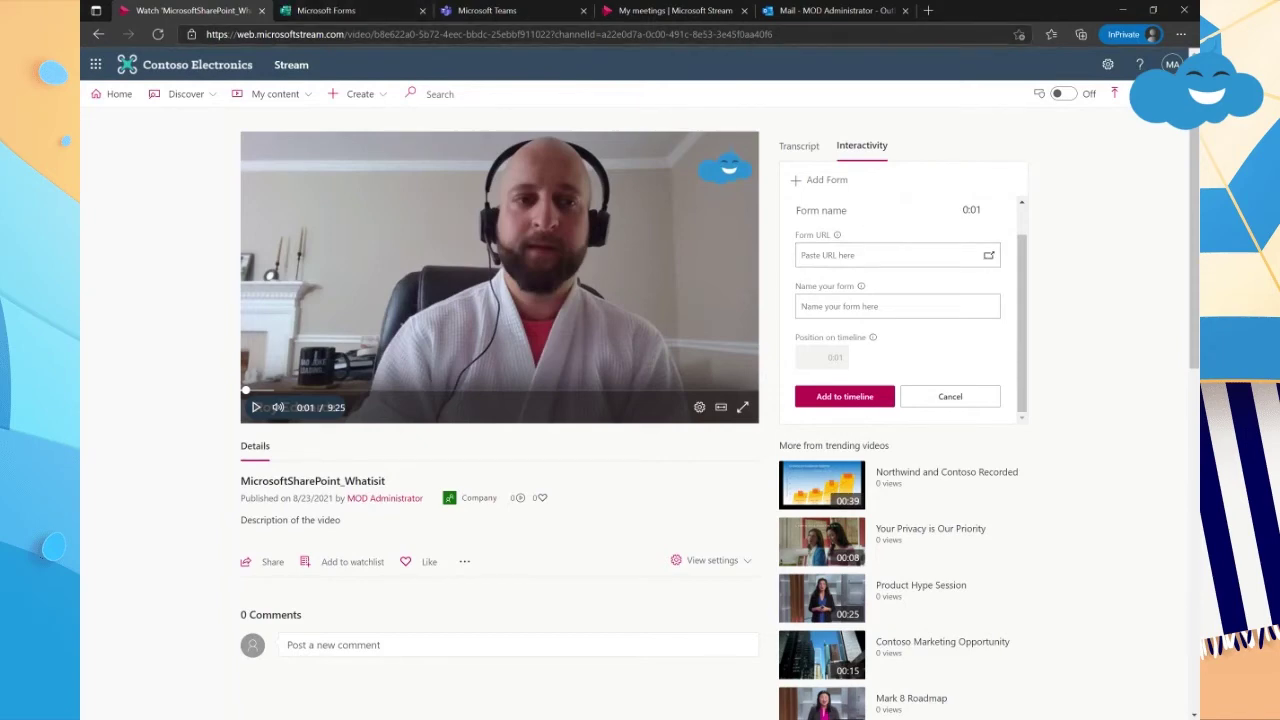
- Create a new form titled 'Feedback for Video' with the description 'this is a description'
click(345, 10)
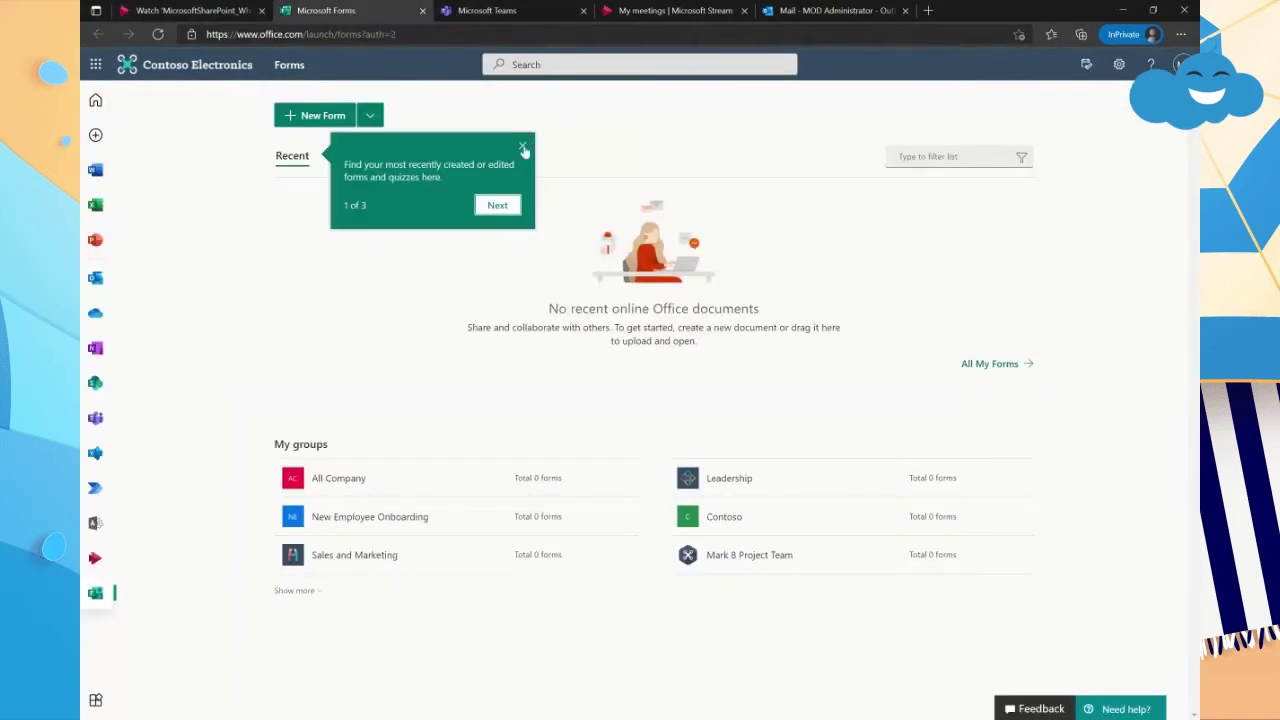
click(522, 147)
click(369, 117)
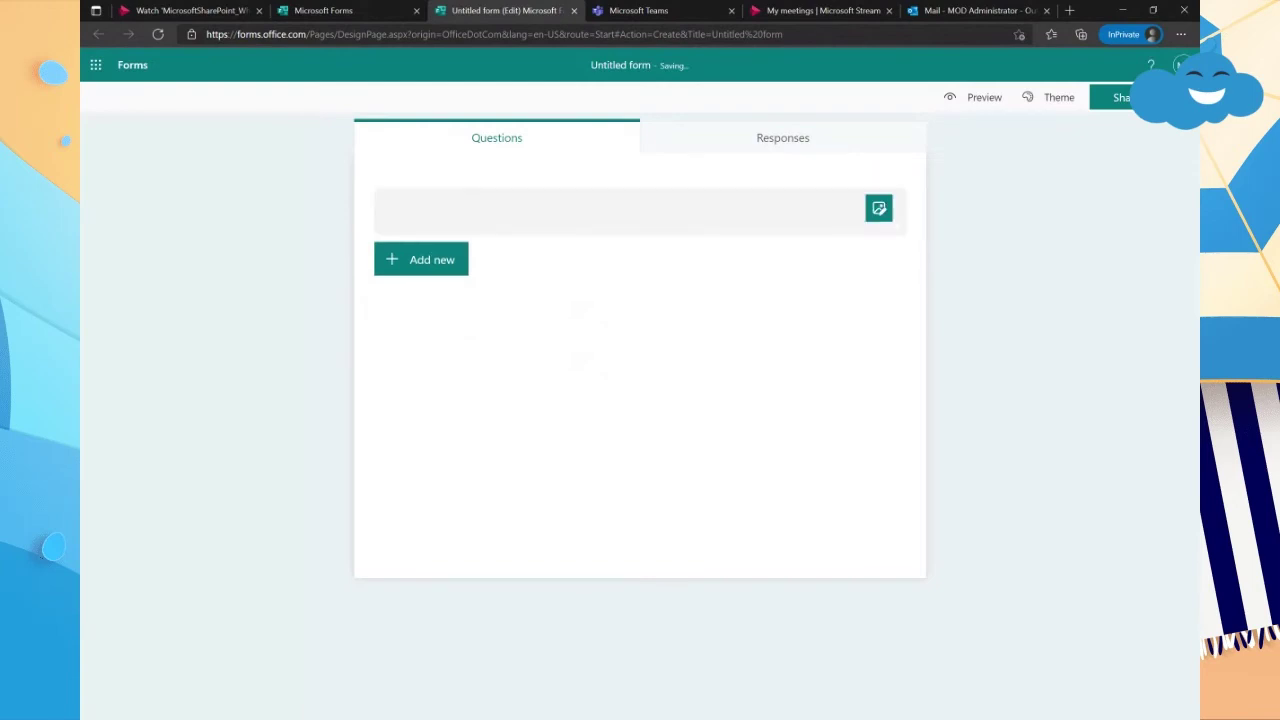
text(Feedback)
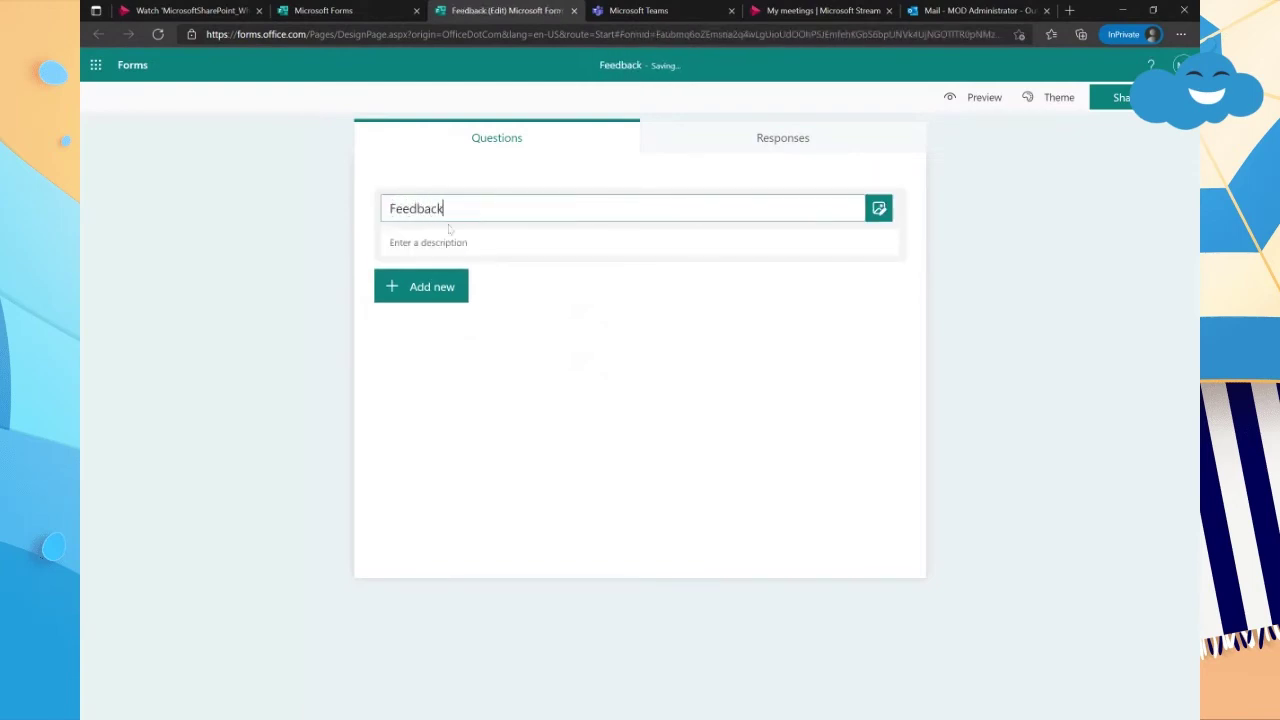
text( for Video)
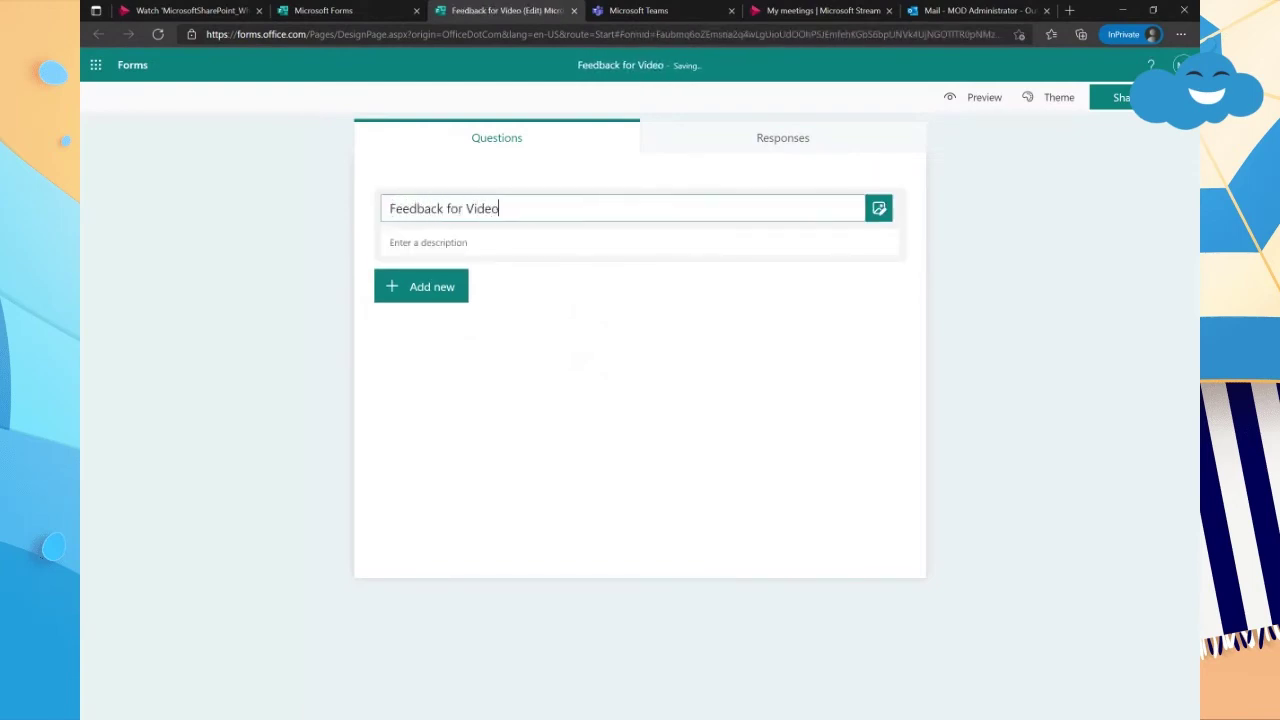
key(Tab)
key(Tab)
text(this is )
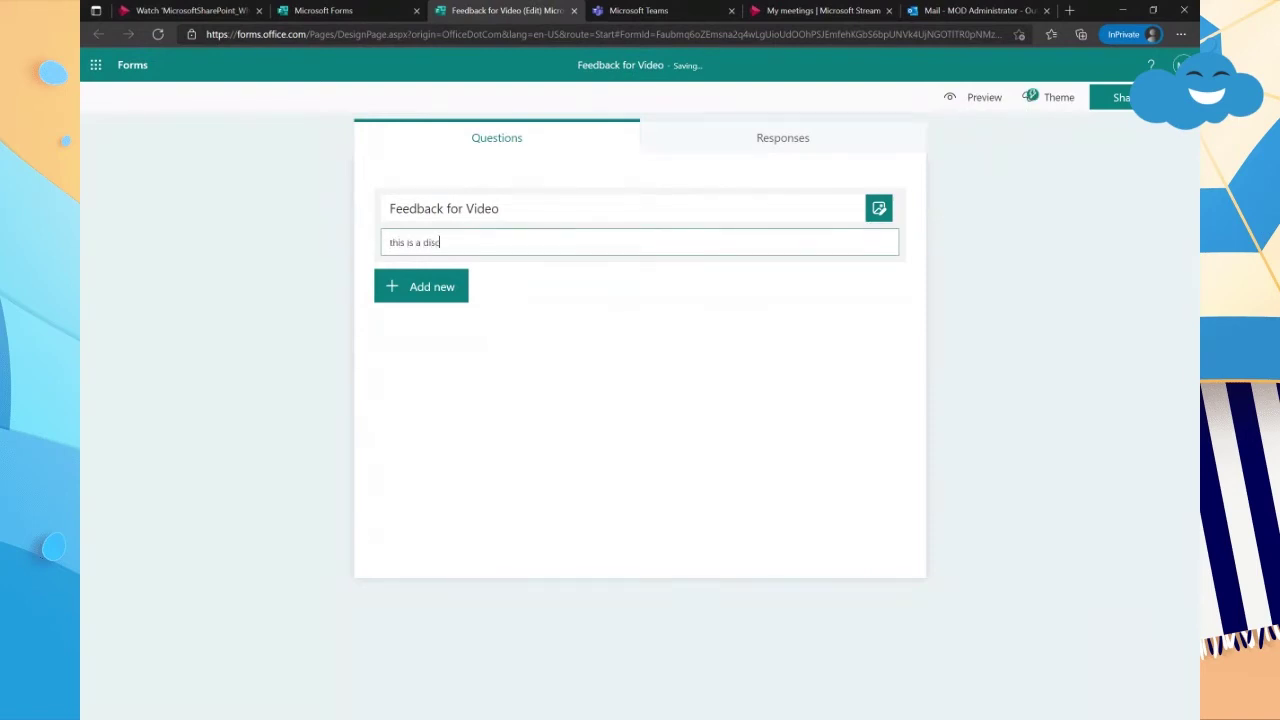
text(a discription)
double_click(424, 242)
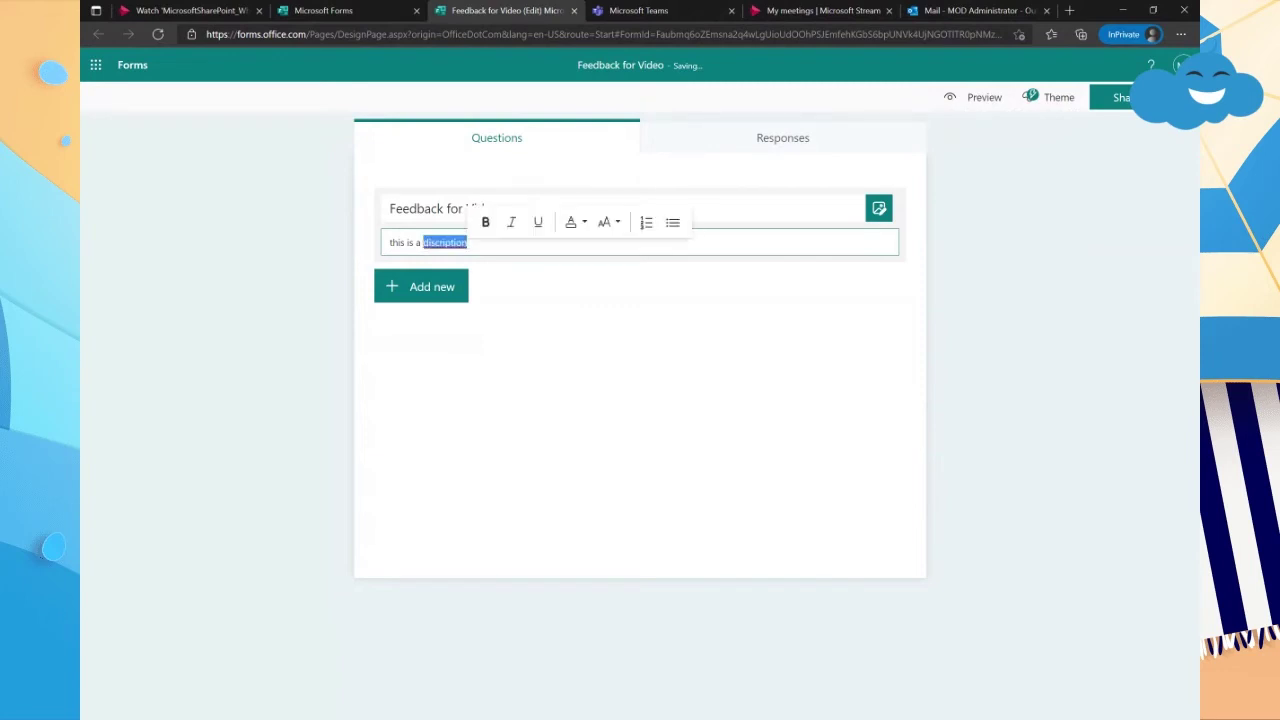
text(description)
click(611, 294)
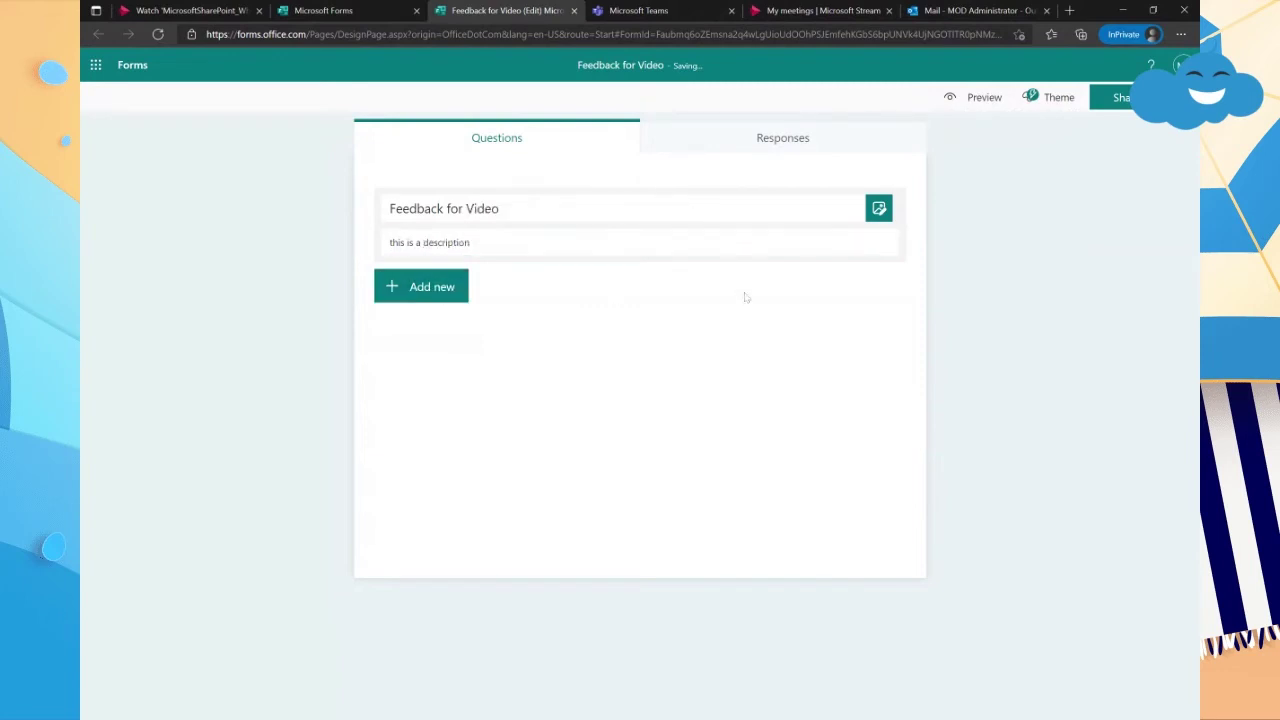
- Insert the hand-written FEEDBACK image from a 'feedback' image search beside the form title
click(879, 208)
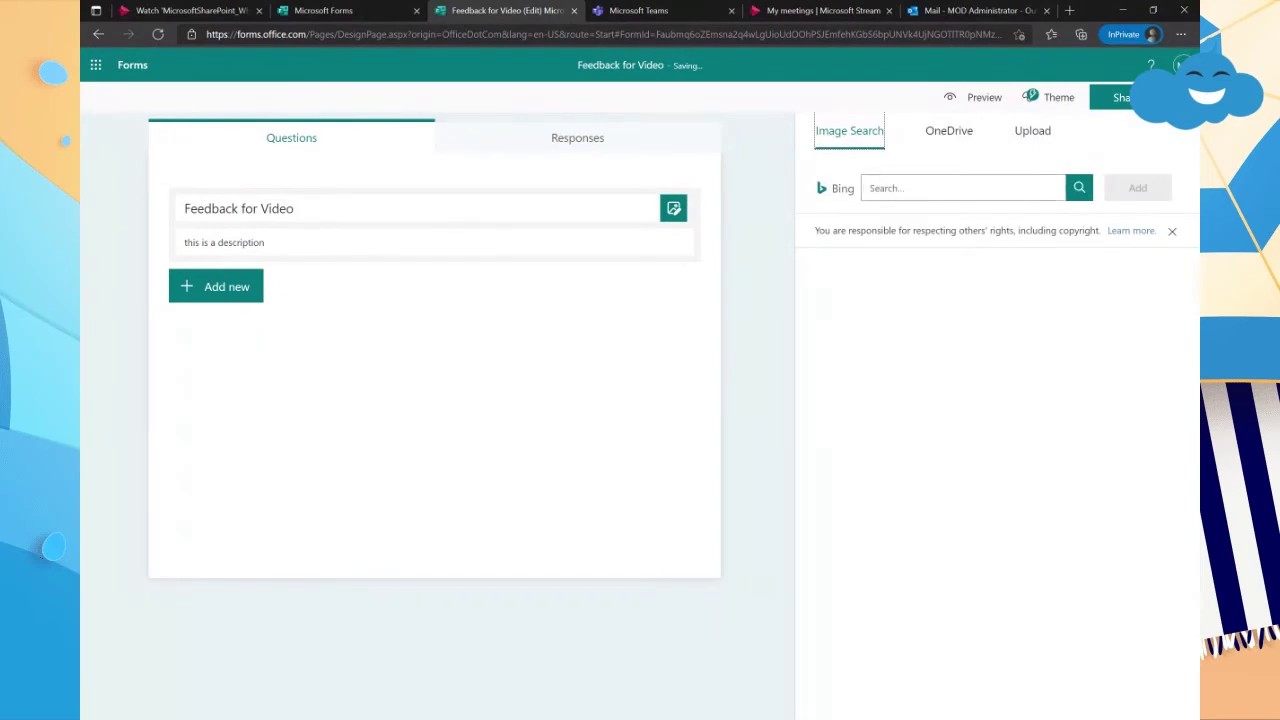
text(feedback)
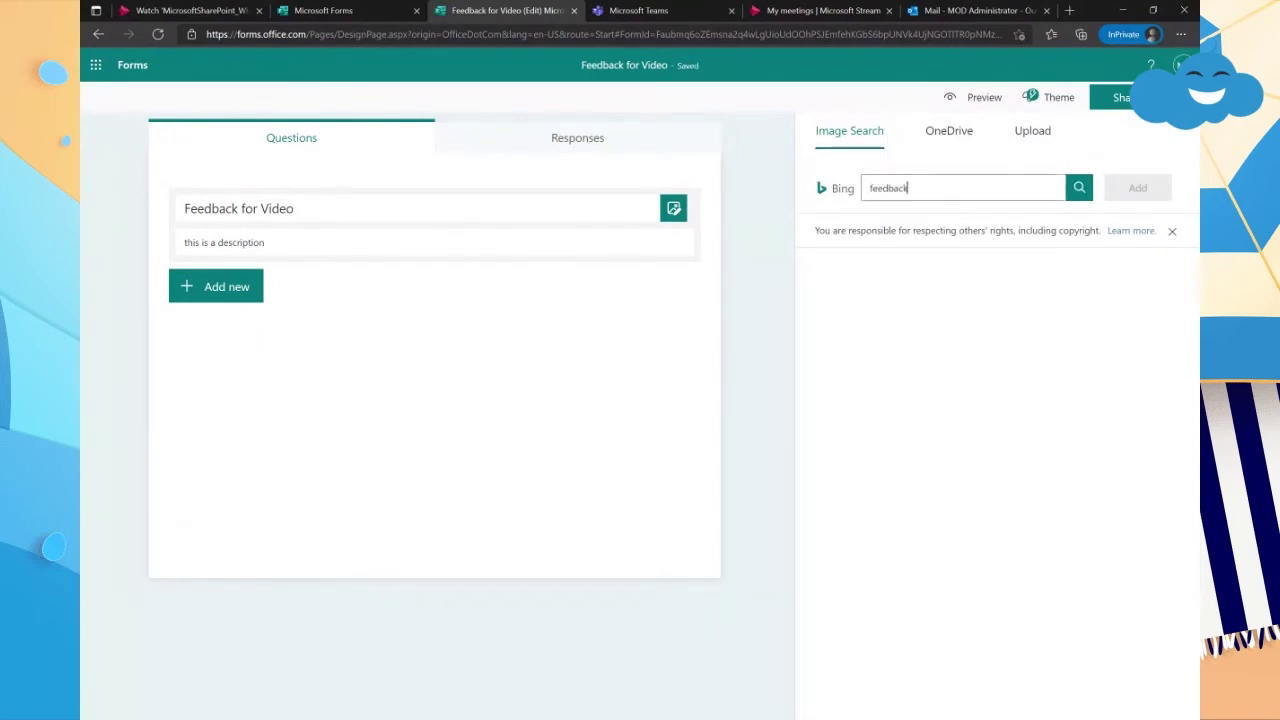
click(1147, 345)
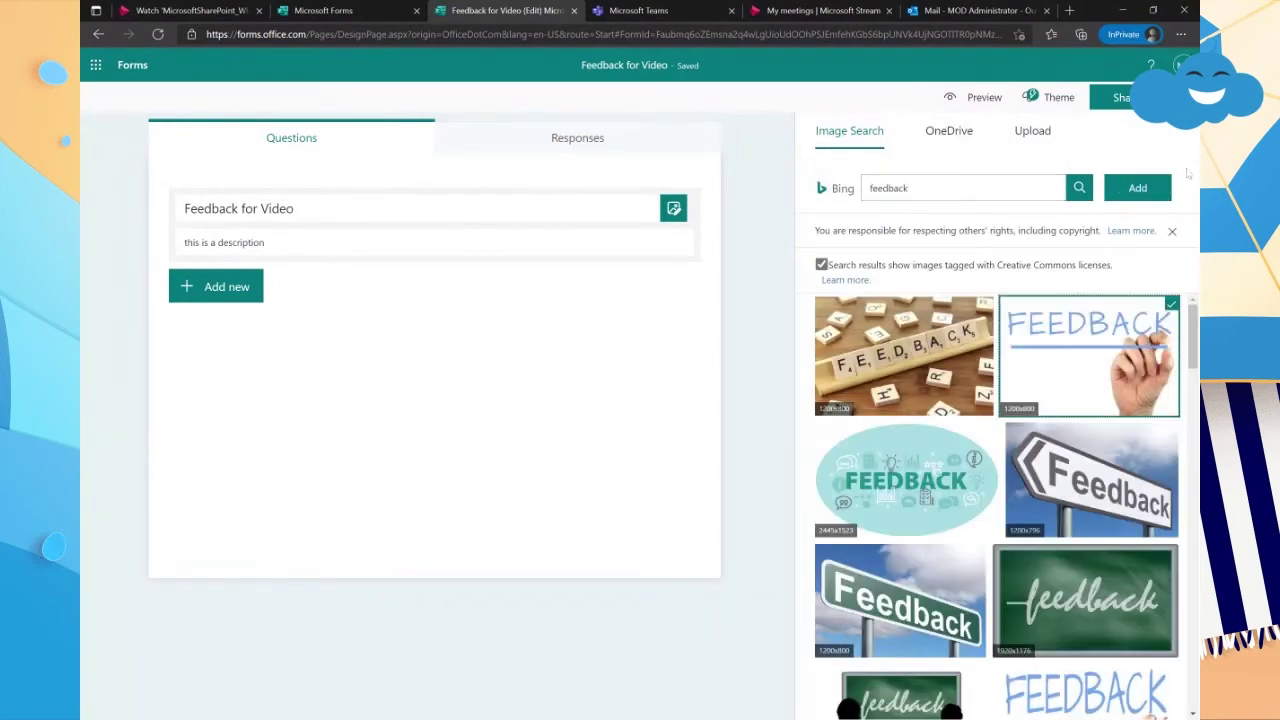
click(1107, 197)
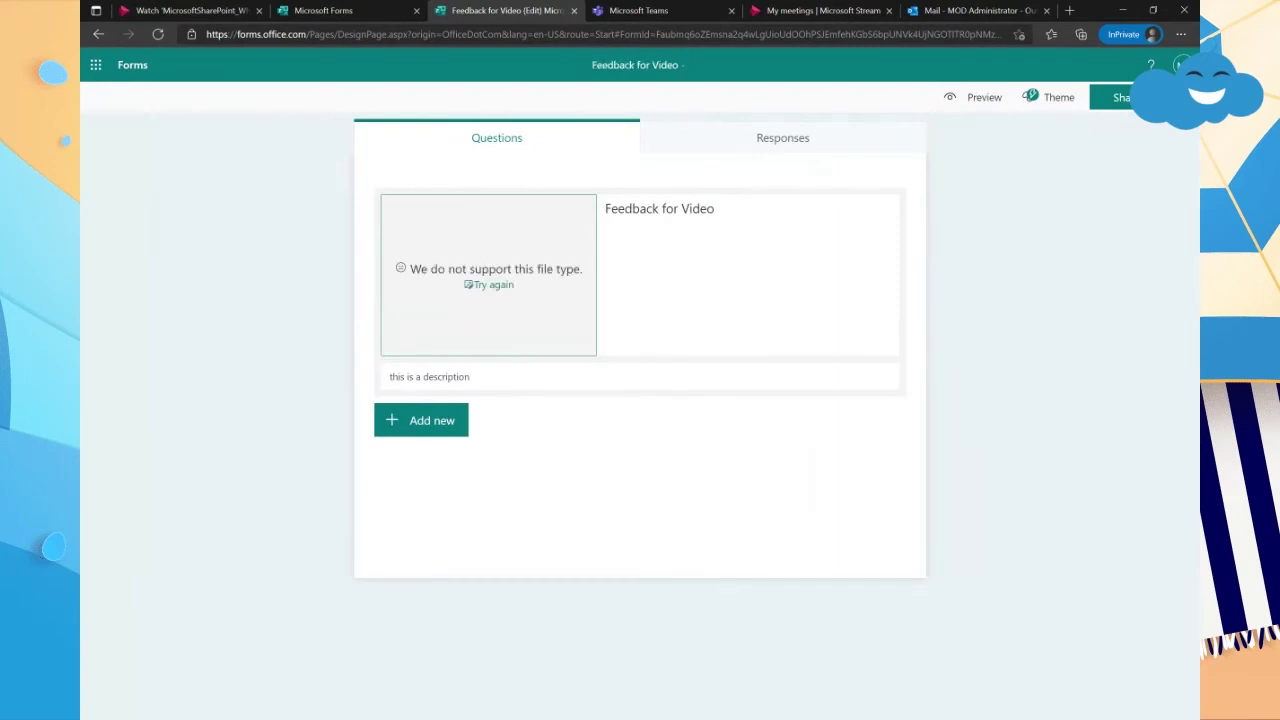
- Add a required multiple-choice question 'Choice Field' with options Yes and No
click(440, 422)
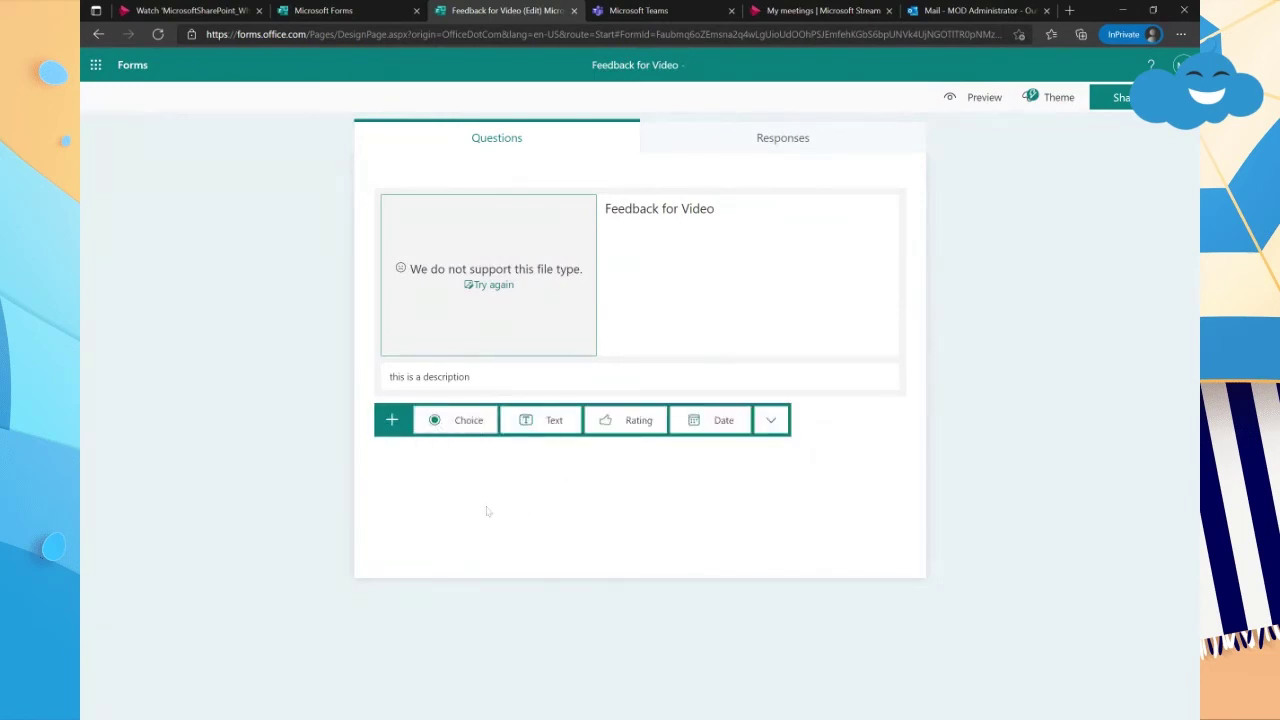
click(446, 423)
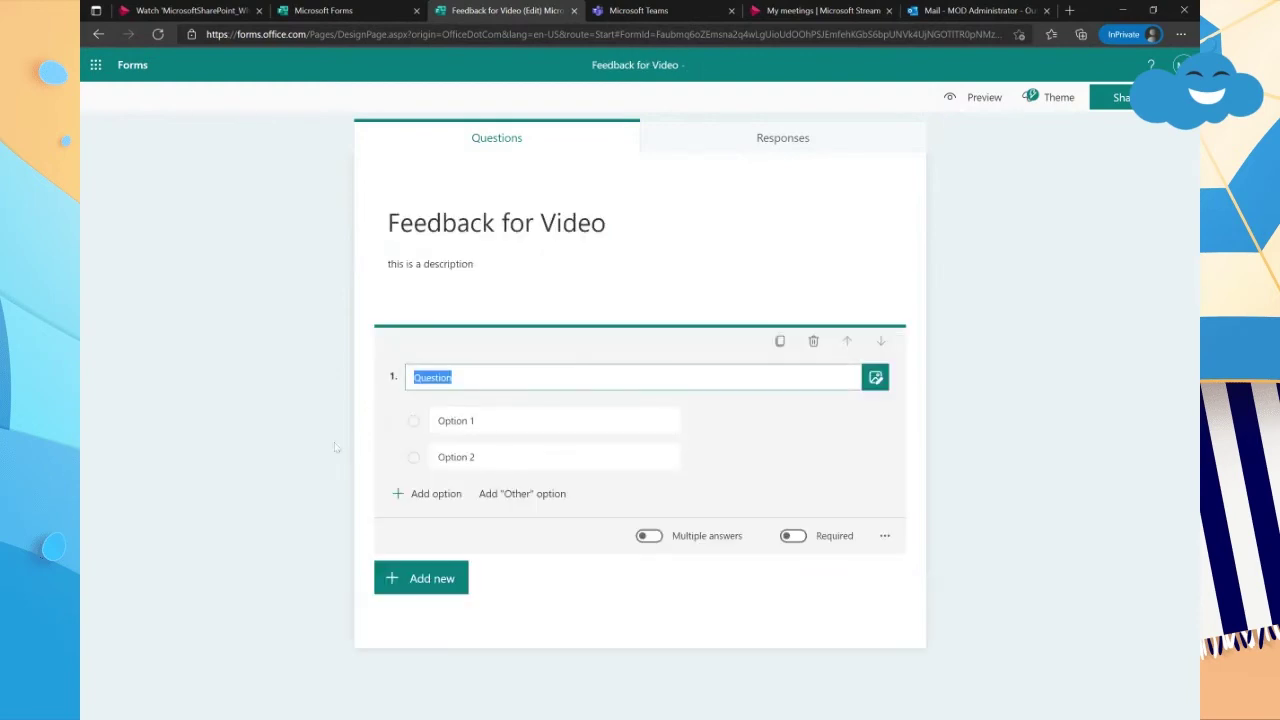
text(Choice Field)
key(Tab)
text(Yes)
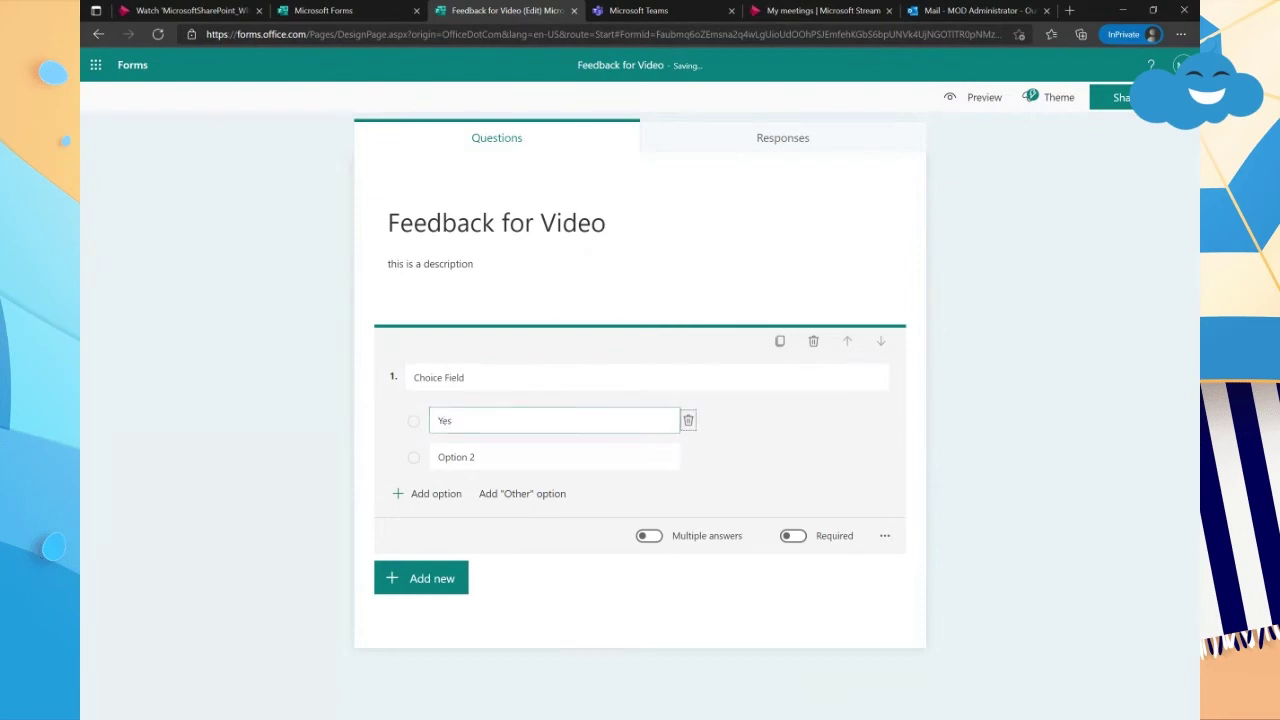
key(Tab)
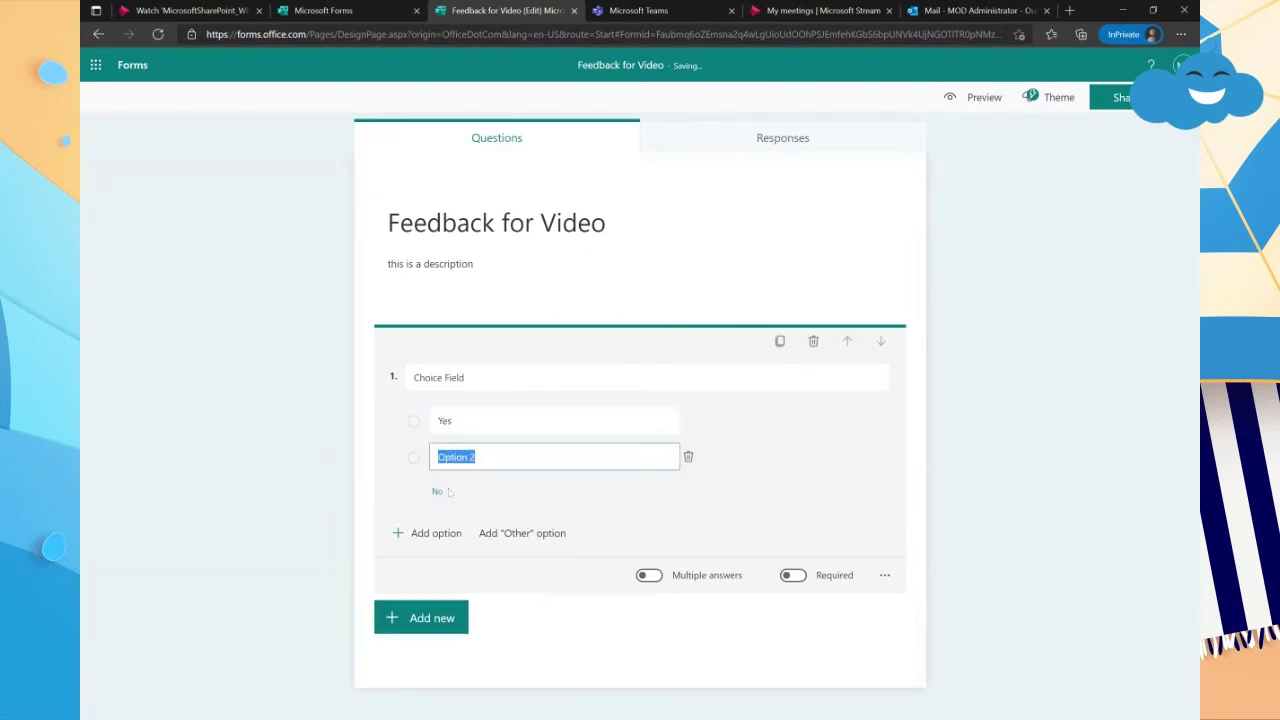
click(437, 491)
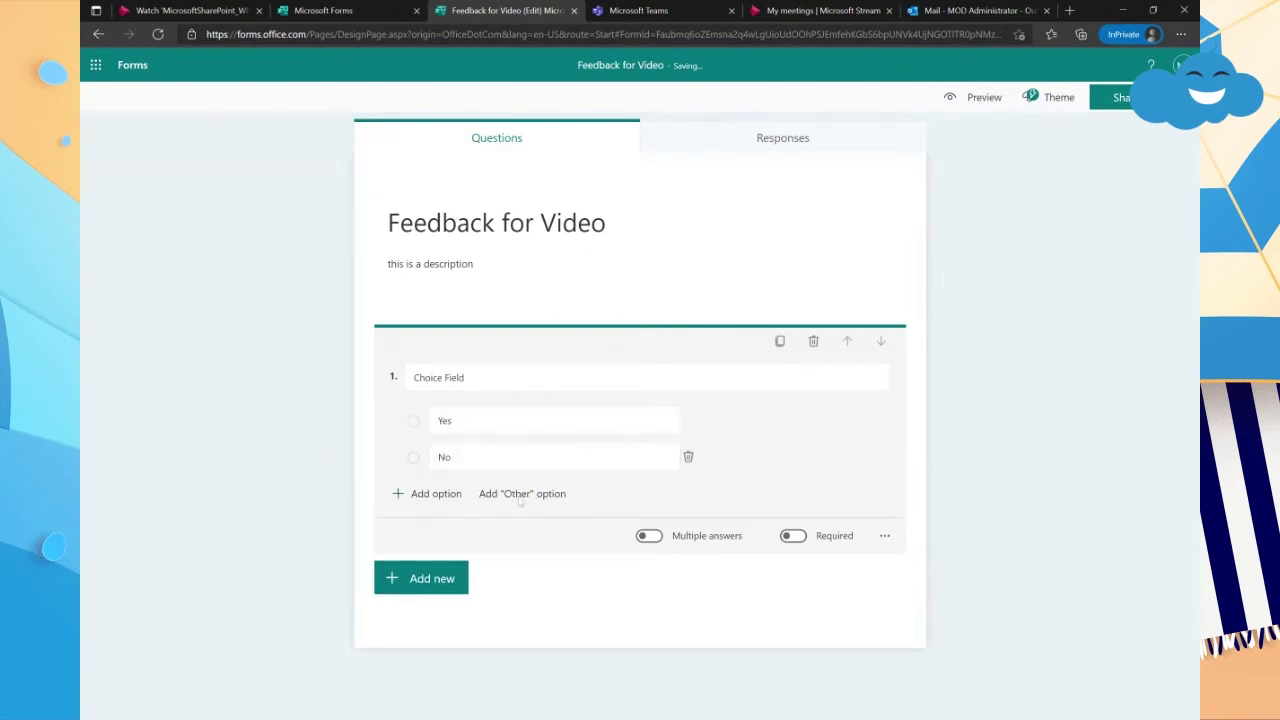
click(788, 538)
- Add question 2 as a text question titled 'Text Field'
click(420, 575)
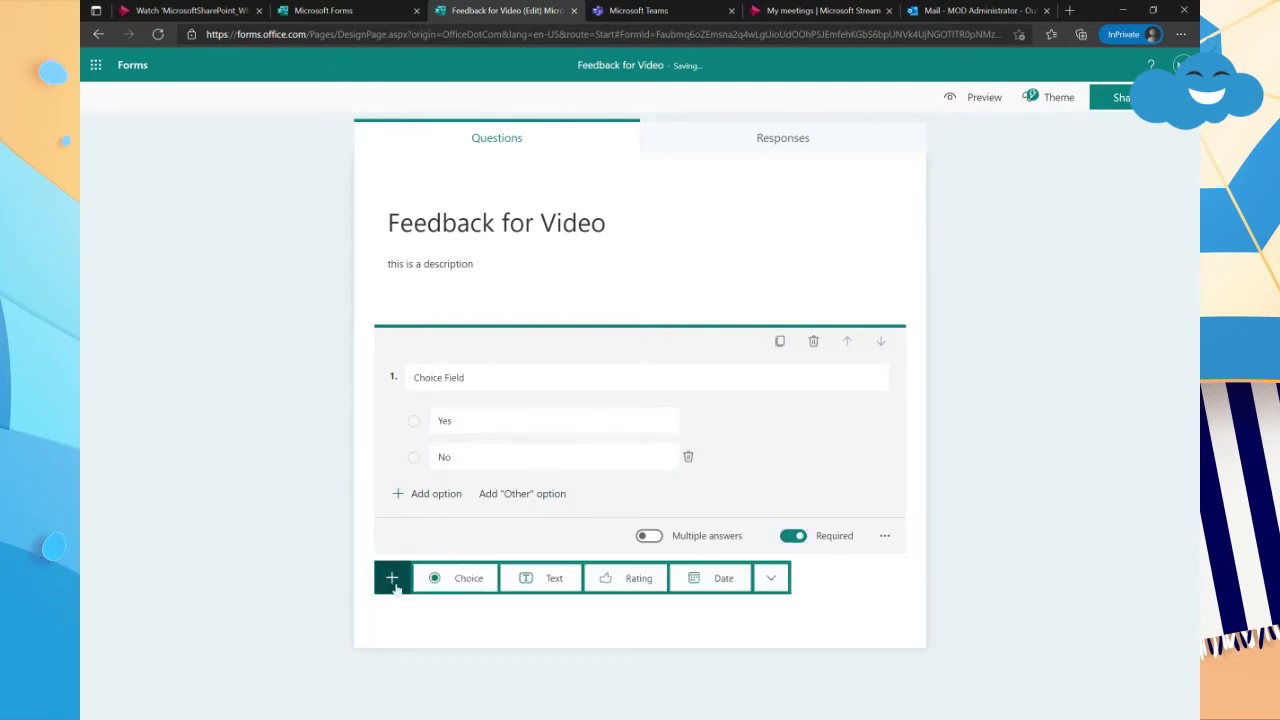
click(560, 582)
text(Text)
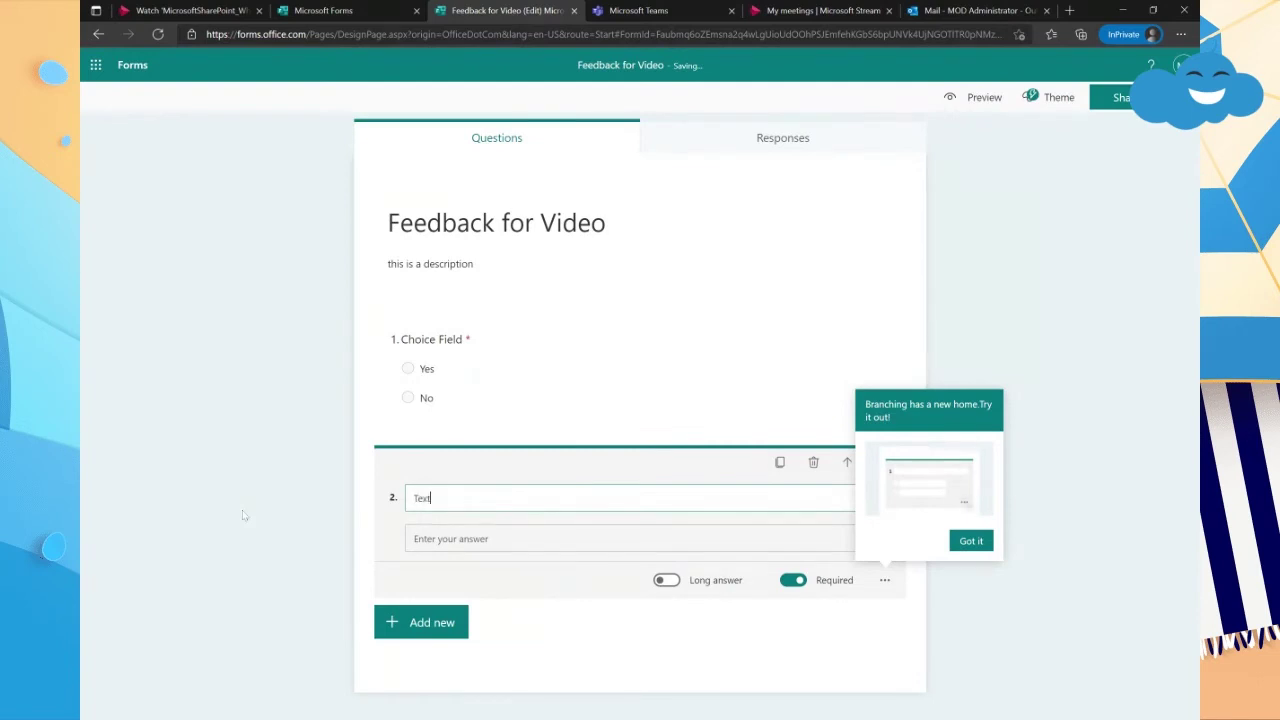
text( Field)
key(Tab)
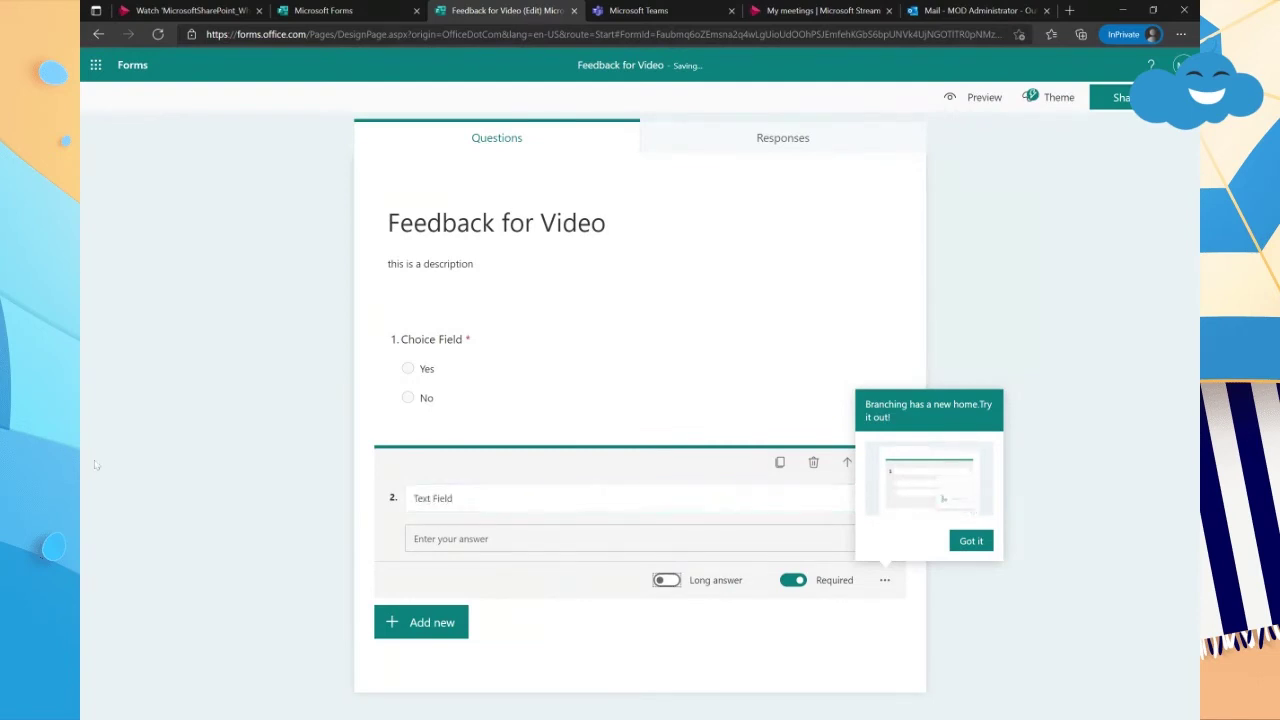
- Add a rating question 'Whats your opinion on this training' shown as 1–5 numbers
click(382, 616)
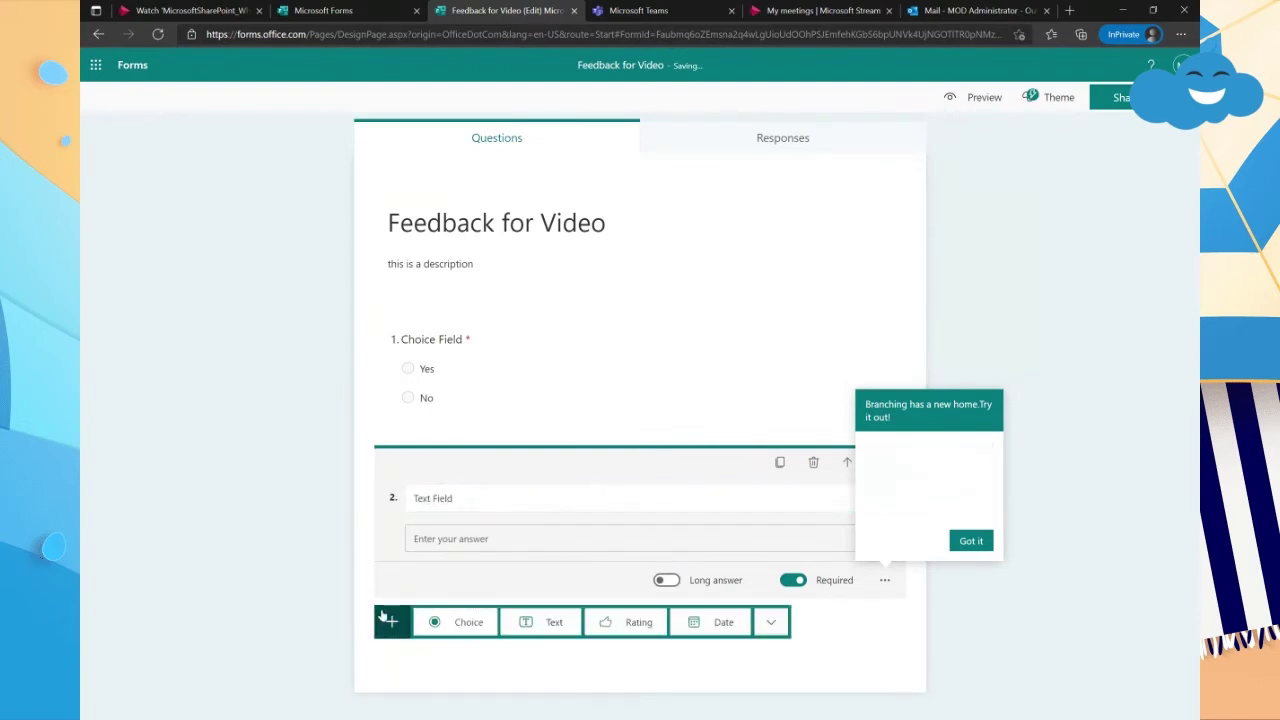
click(624, 621)
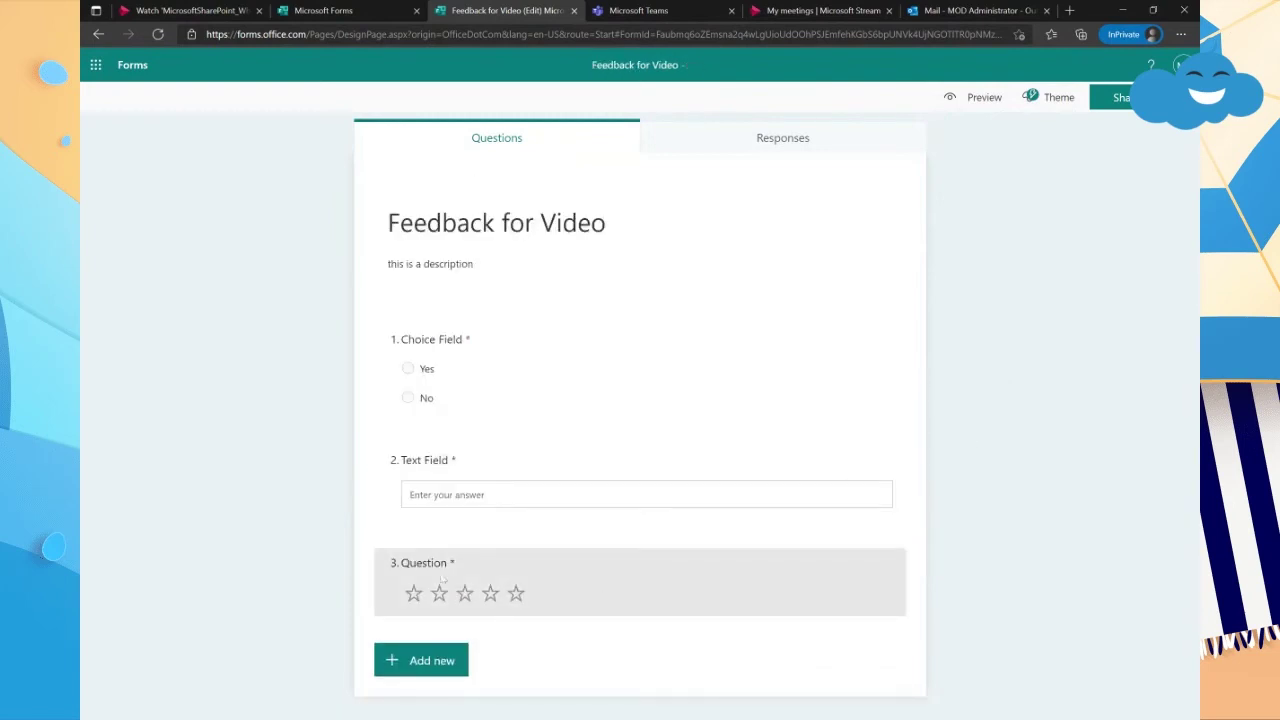
click(442, 578)
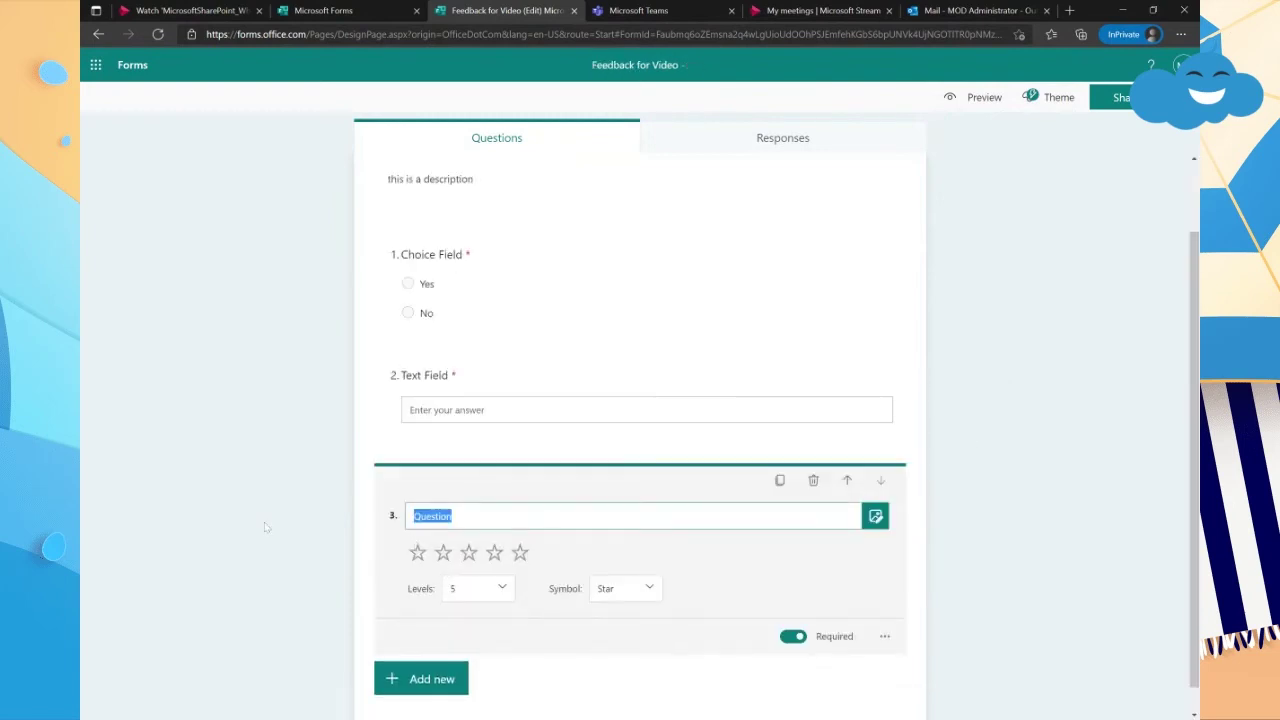
text(Whats your opi)
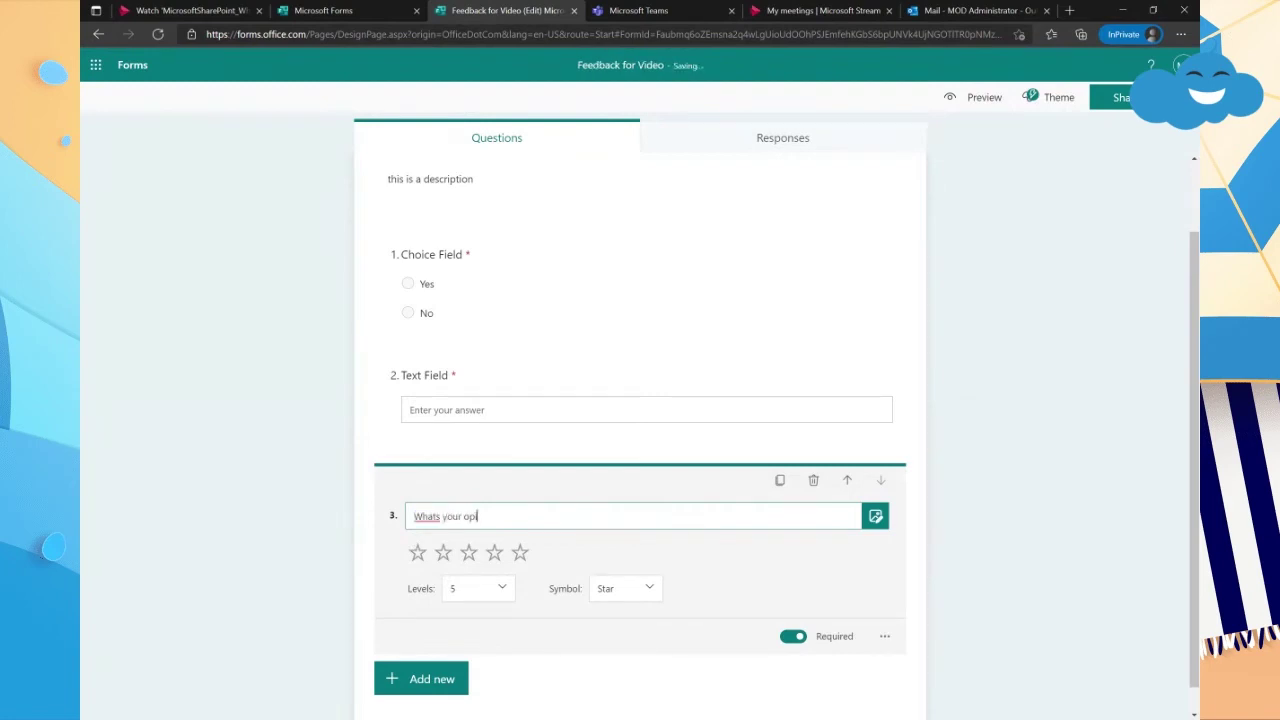
text(non on this training)
double_click(490, 516)
text(opinion)
click(505, 592)
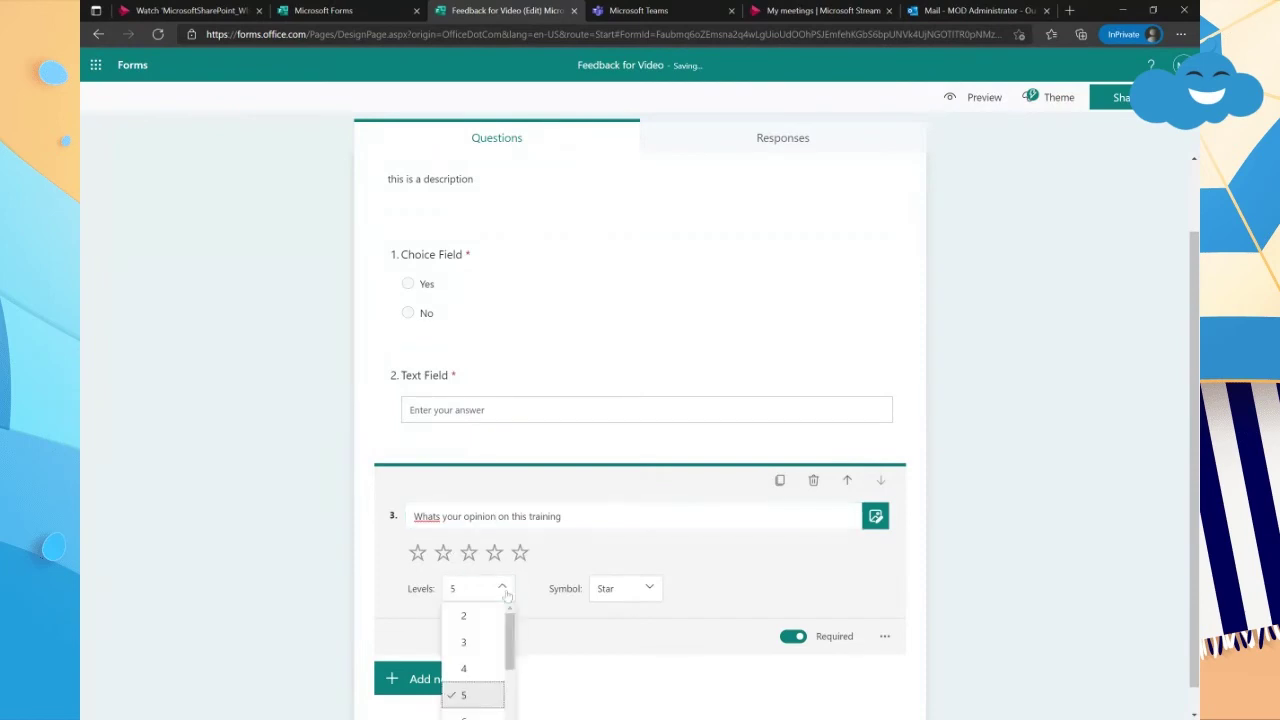
click(640, 590)
click(627, 615)
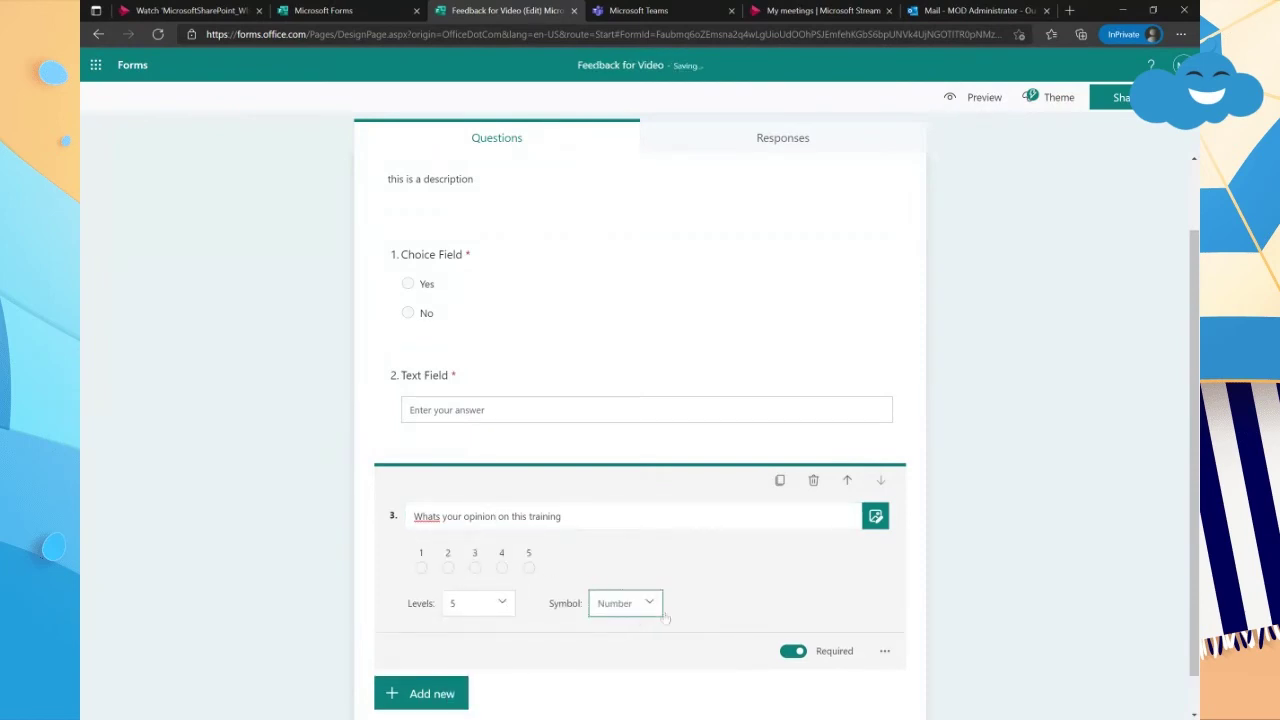
click(417, 694)
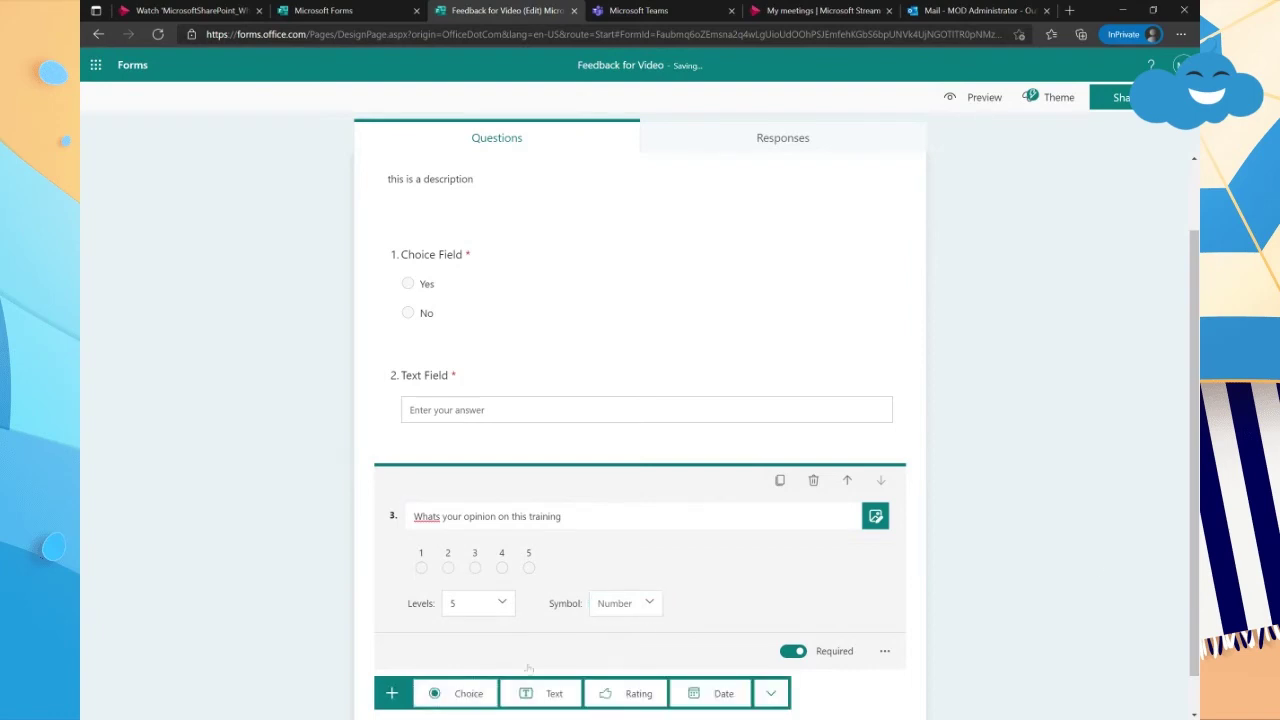
click(1152, 488)
click(390, 677)
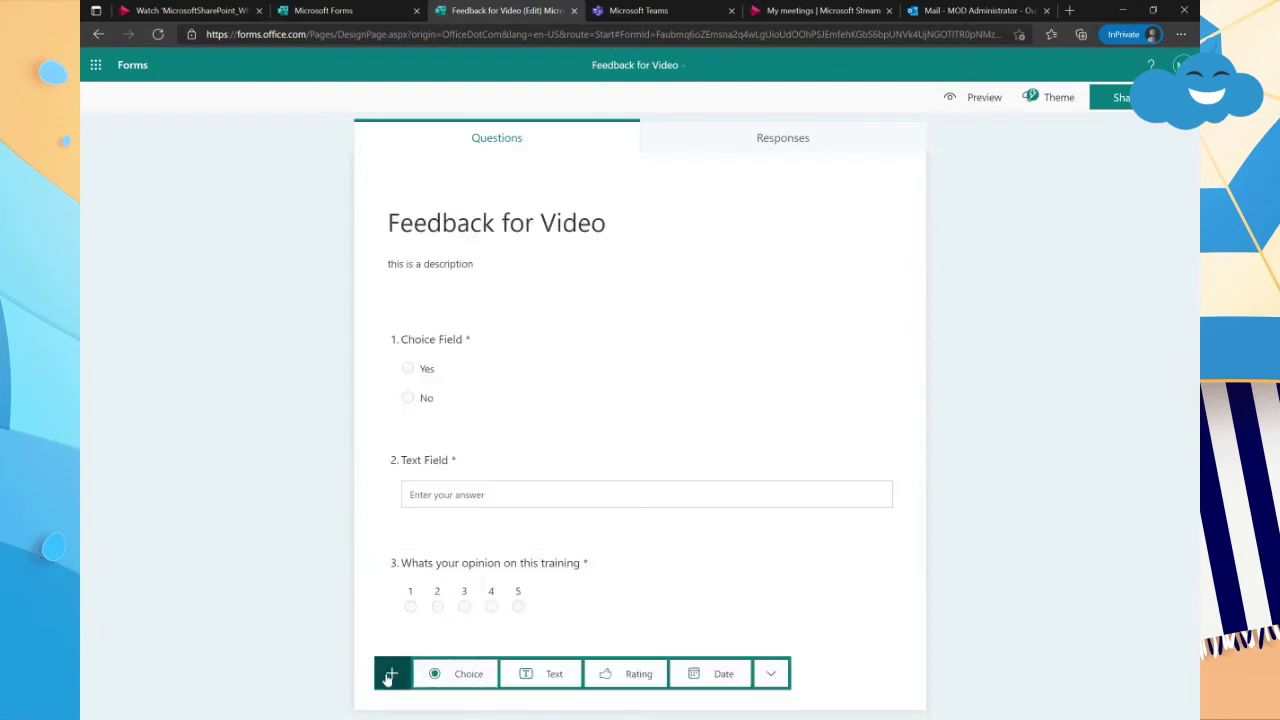
click(1131, 572)
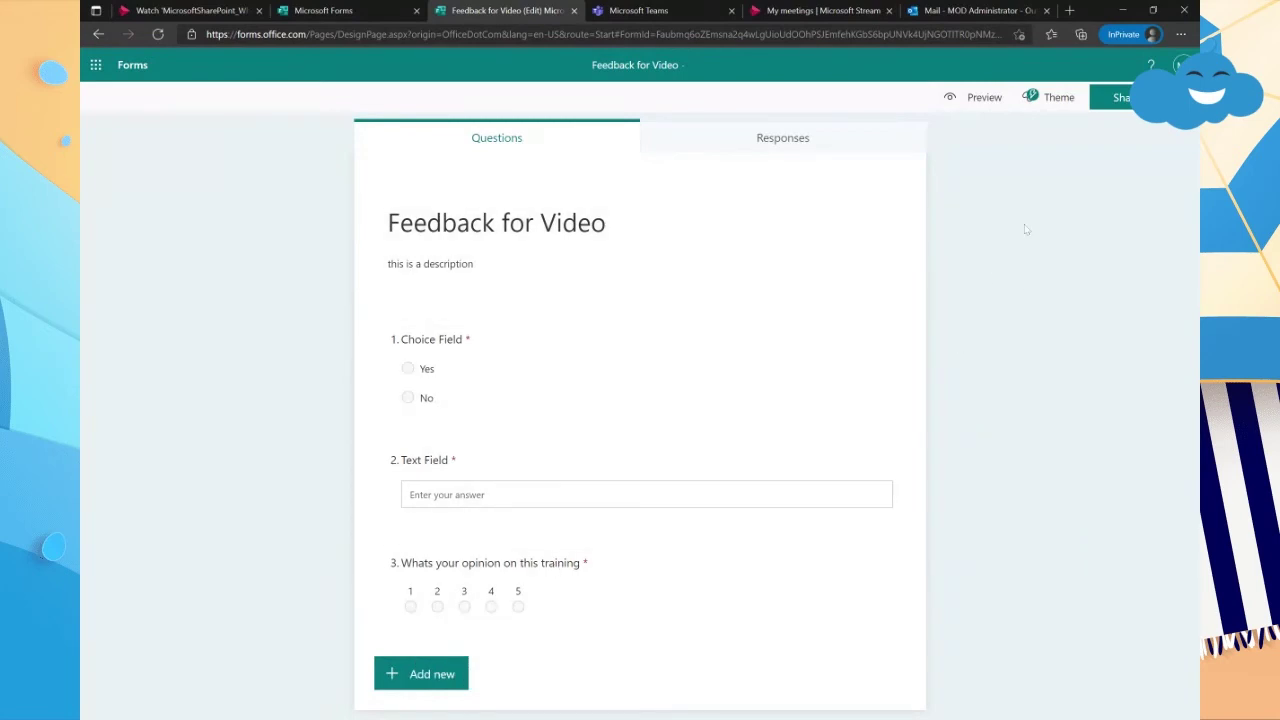
- Limit Feedback for Video responses to people in the organization and copy its response link
click(1183, 97)
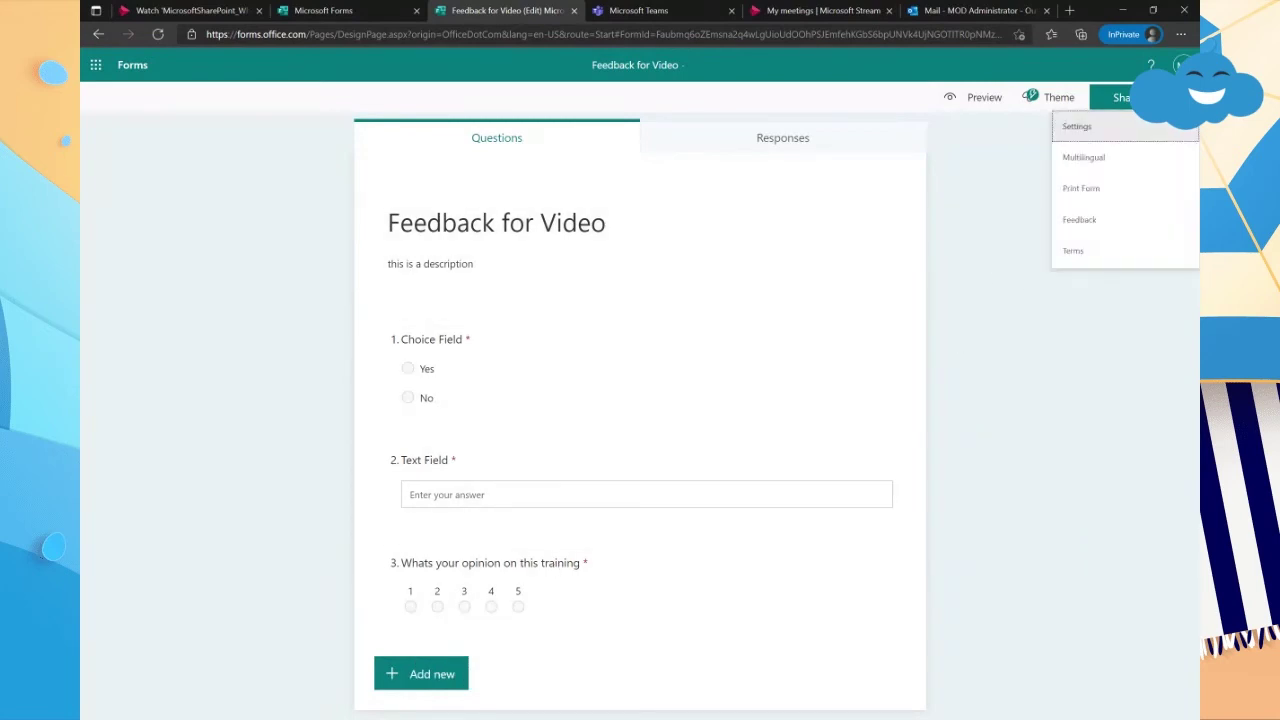
click(988, 186)
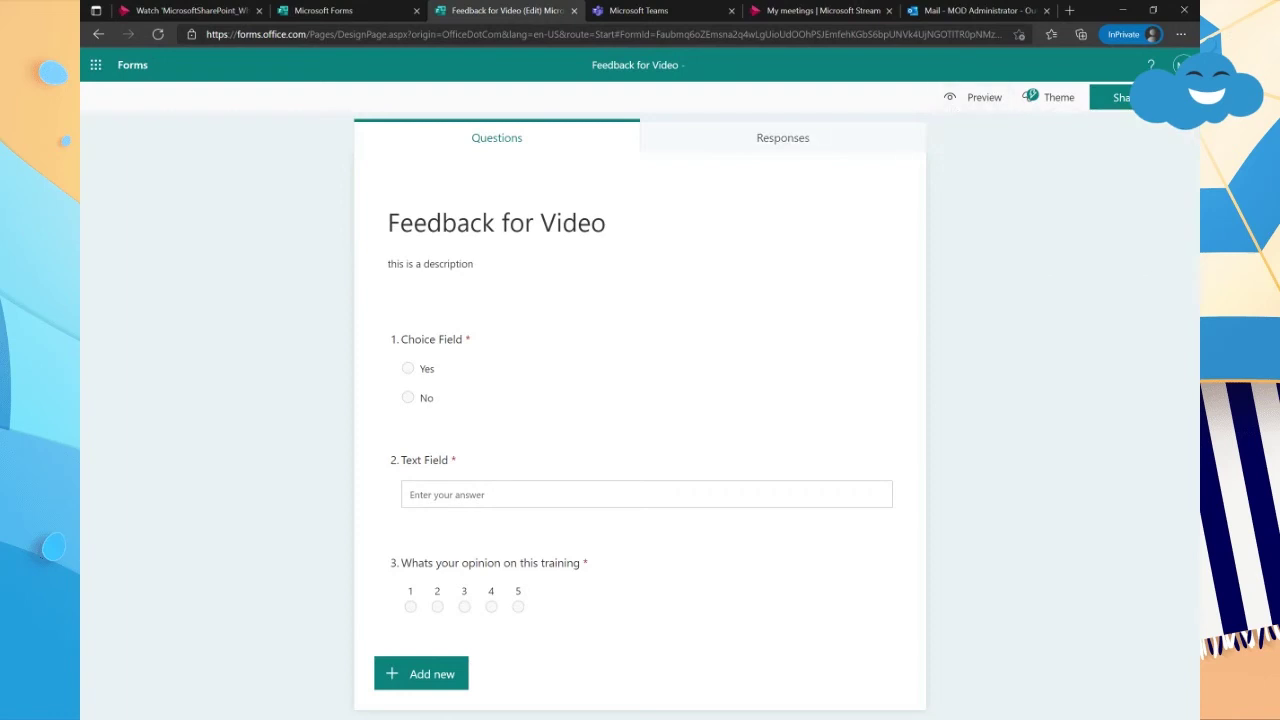
click(1120, 97)
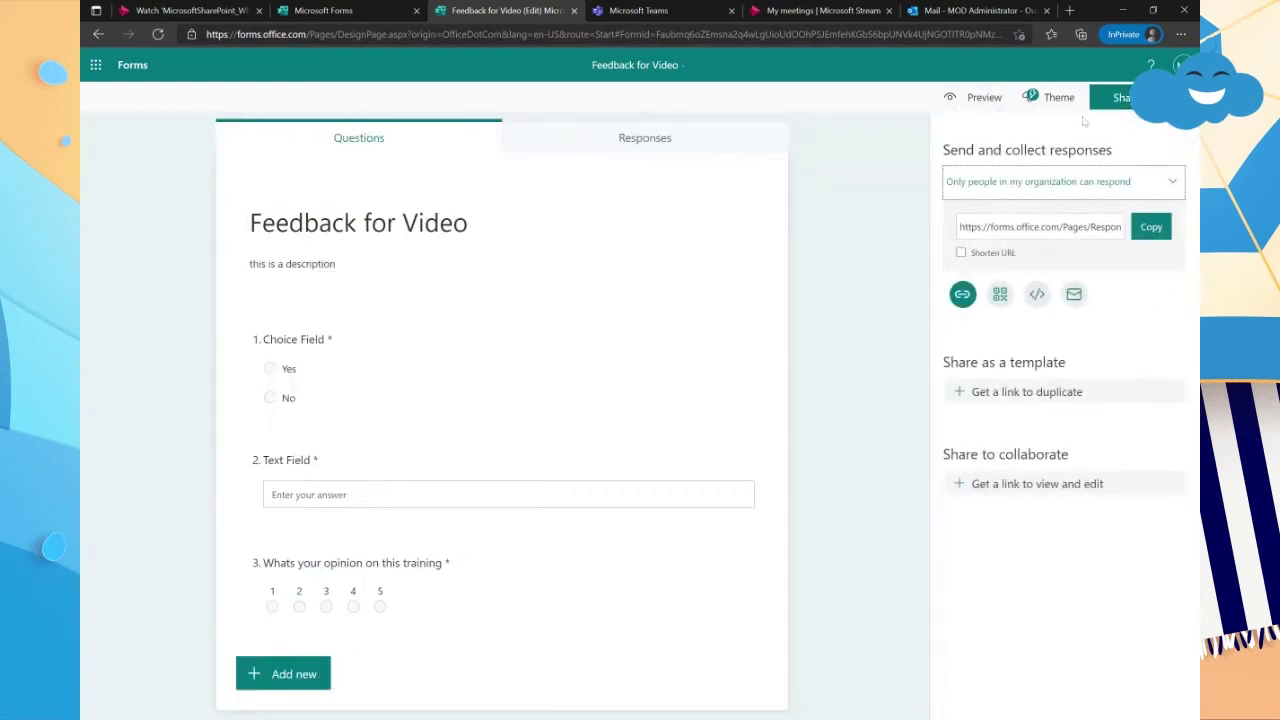
click(1127, 190)
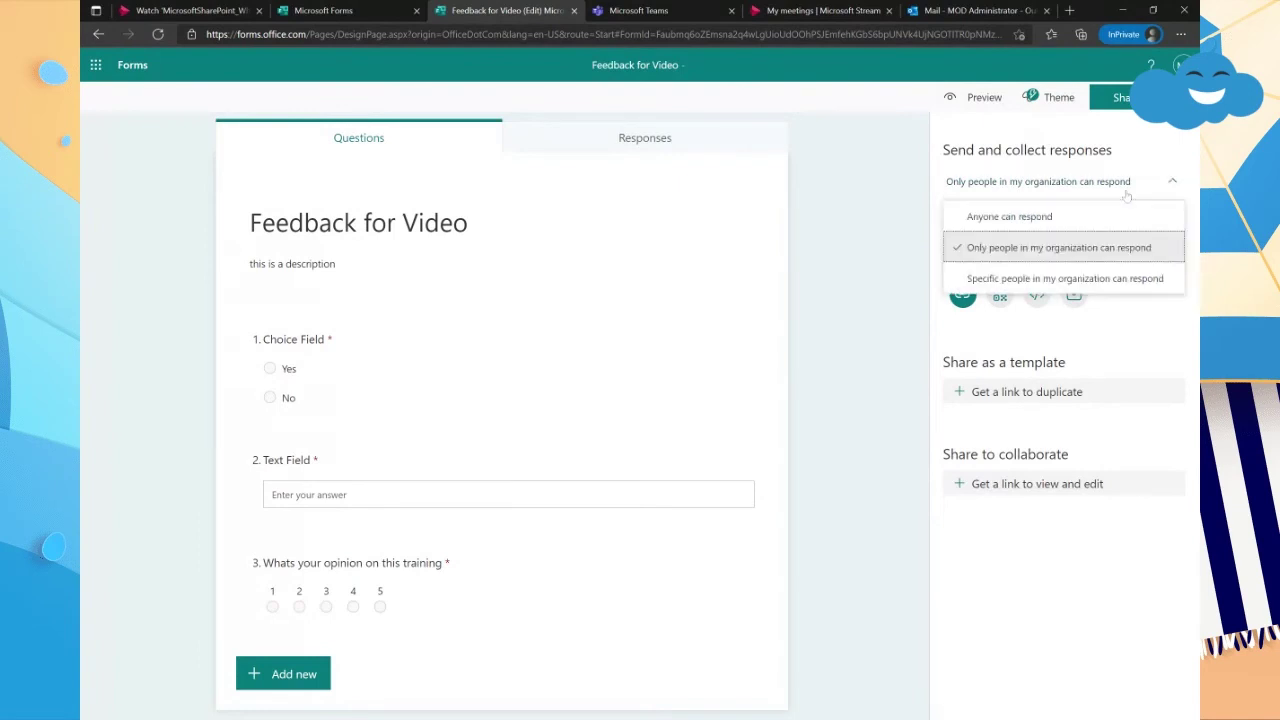
click(1028, 219)
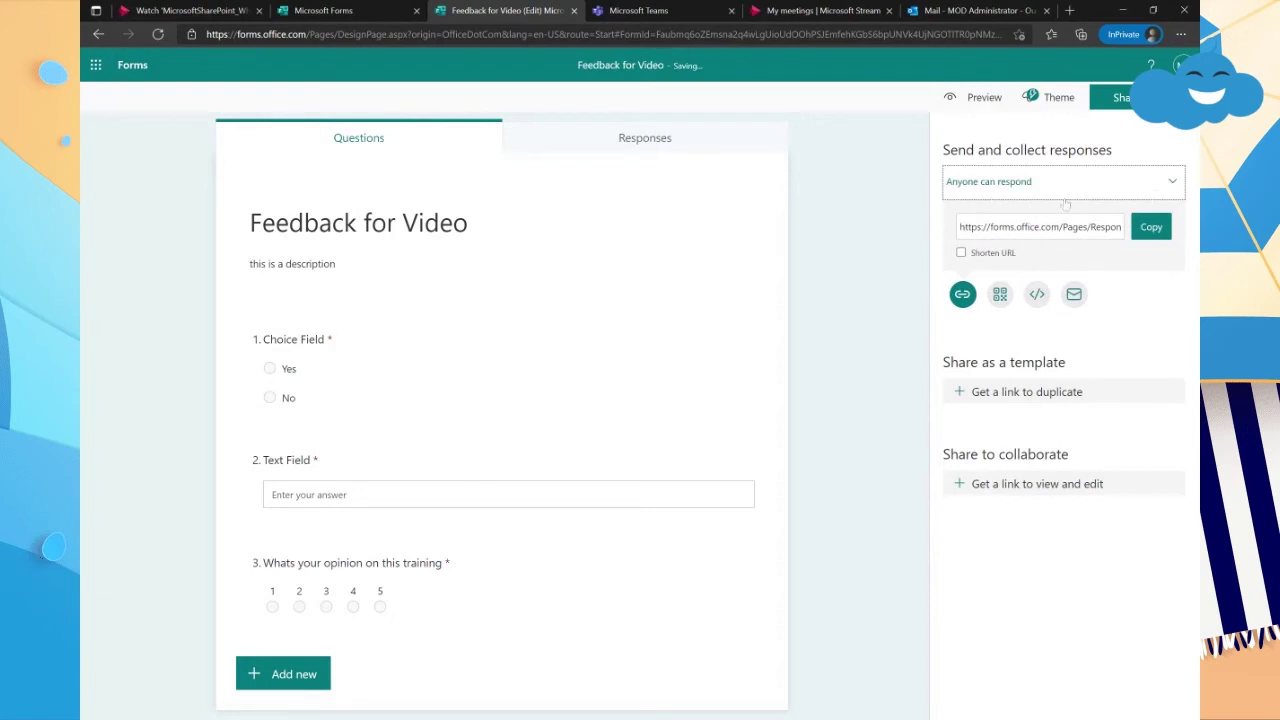
click(1099, 184)
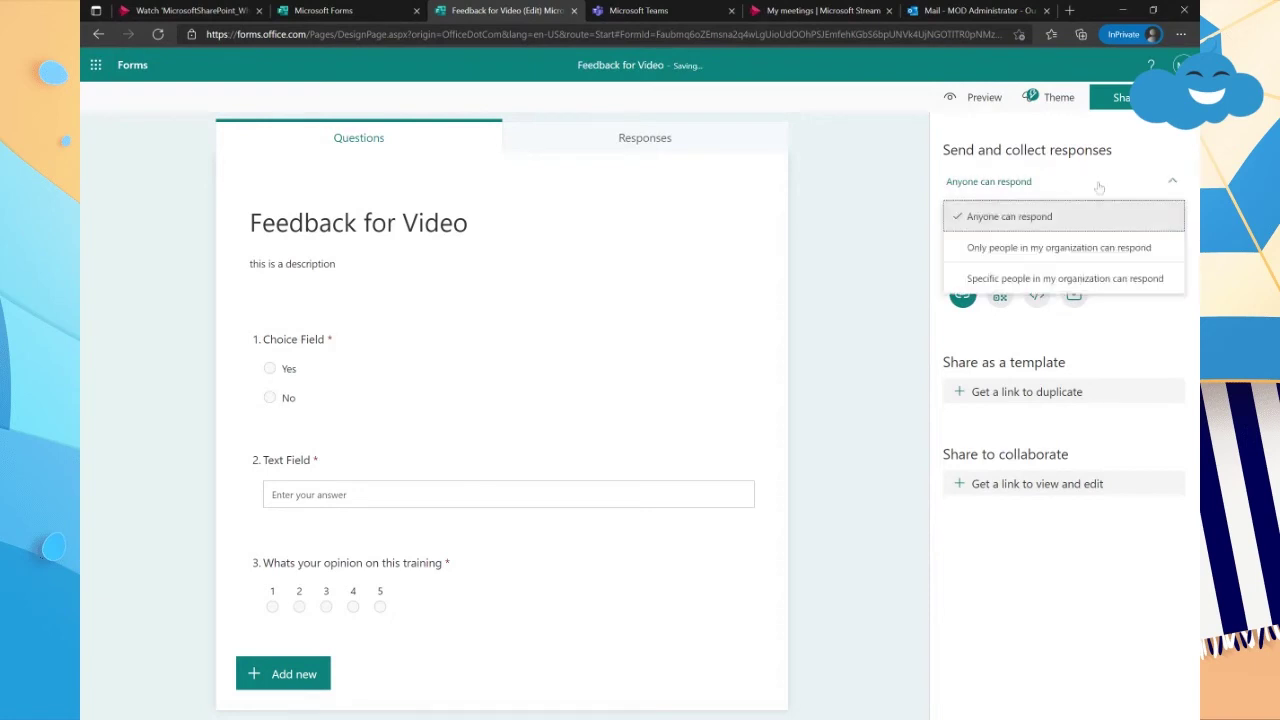
click(1027, 247)
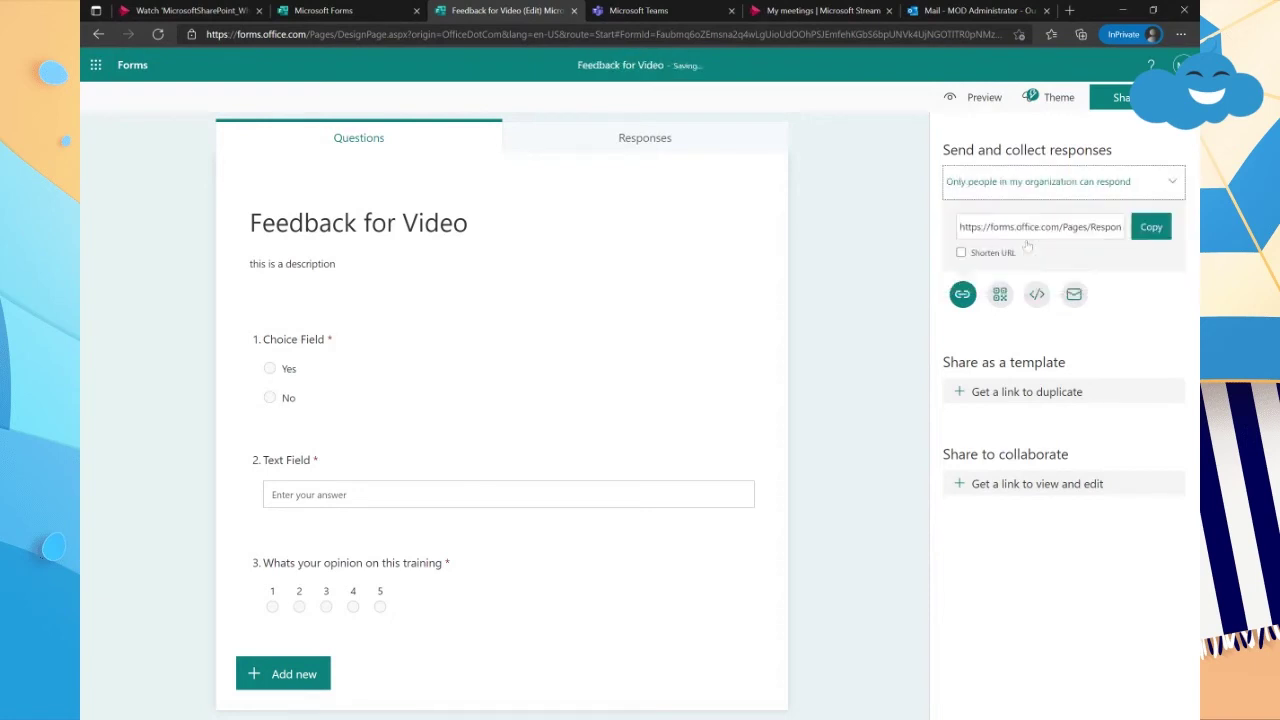
click(1151, 227)
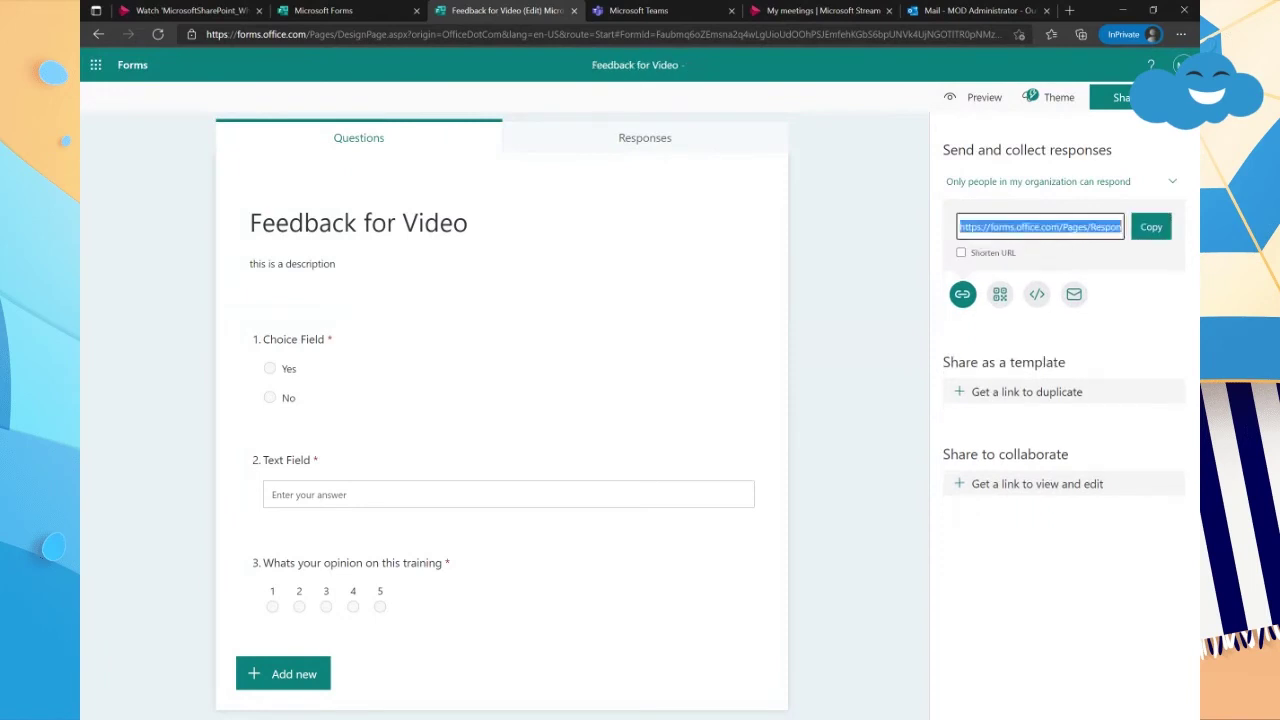
click(1151, 227)
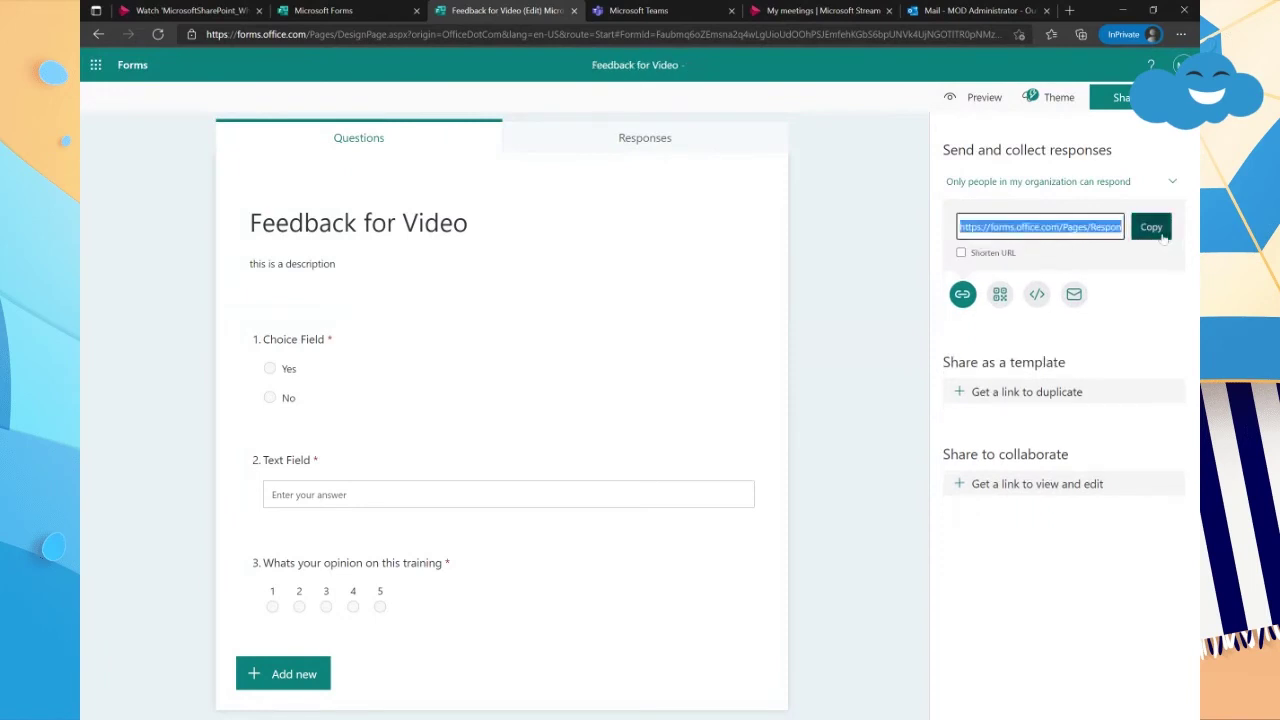
click(830, 10)
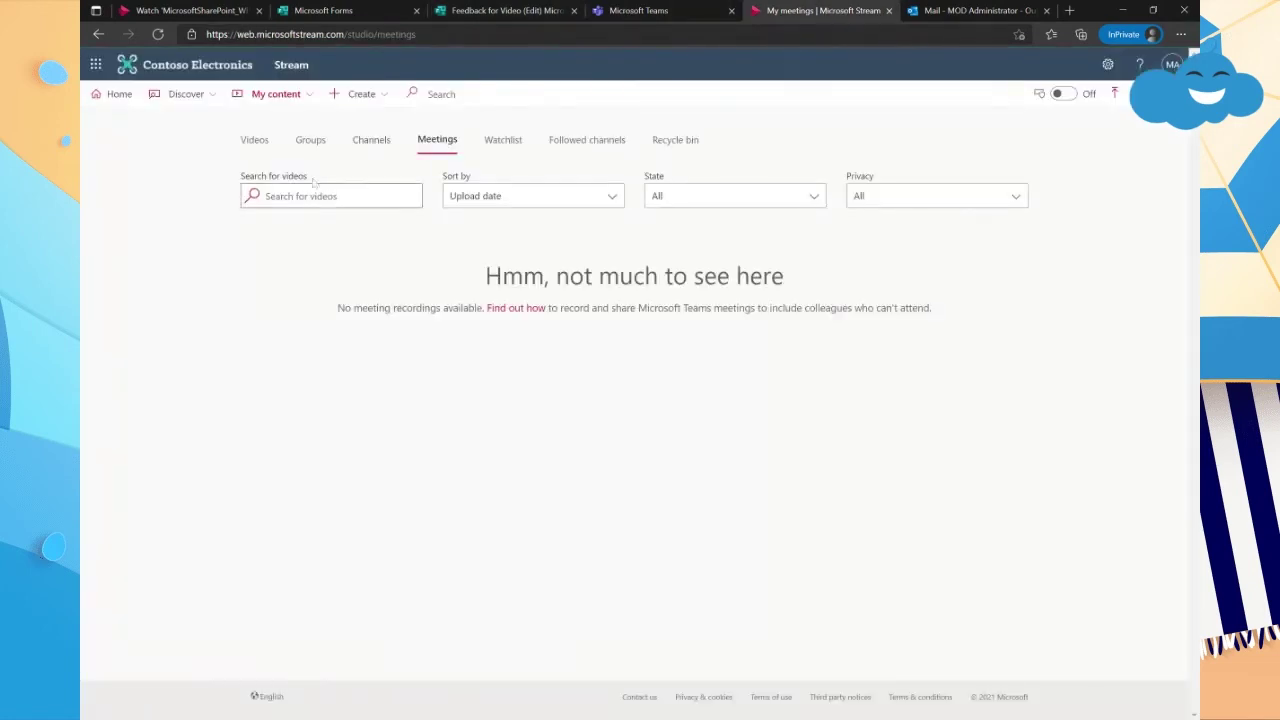
- Copy the form's shortened response link from the Forms Share panel
click(888, 10)
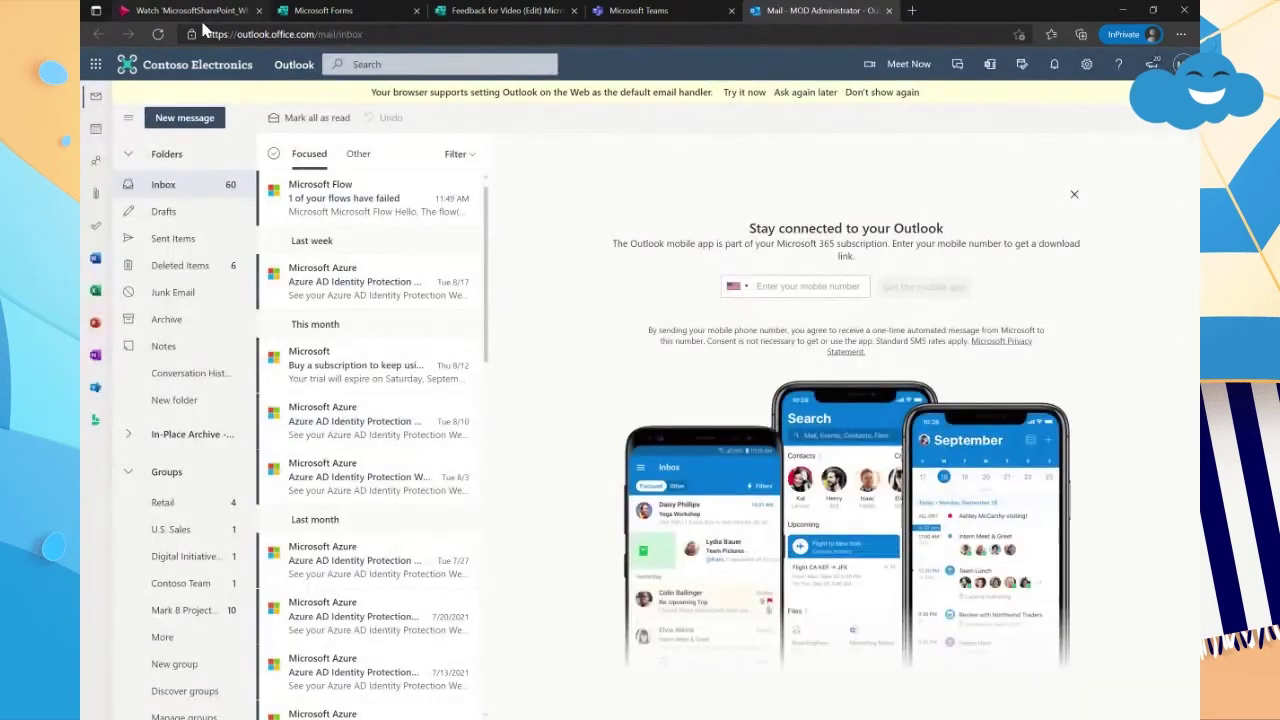
click(195, 14)
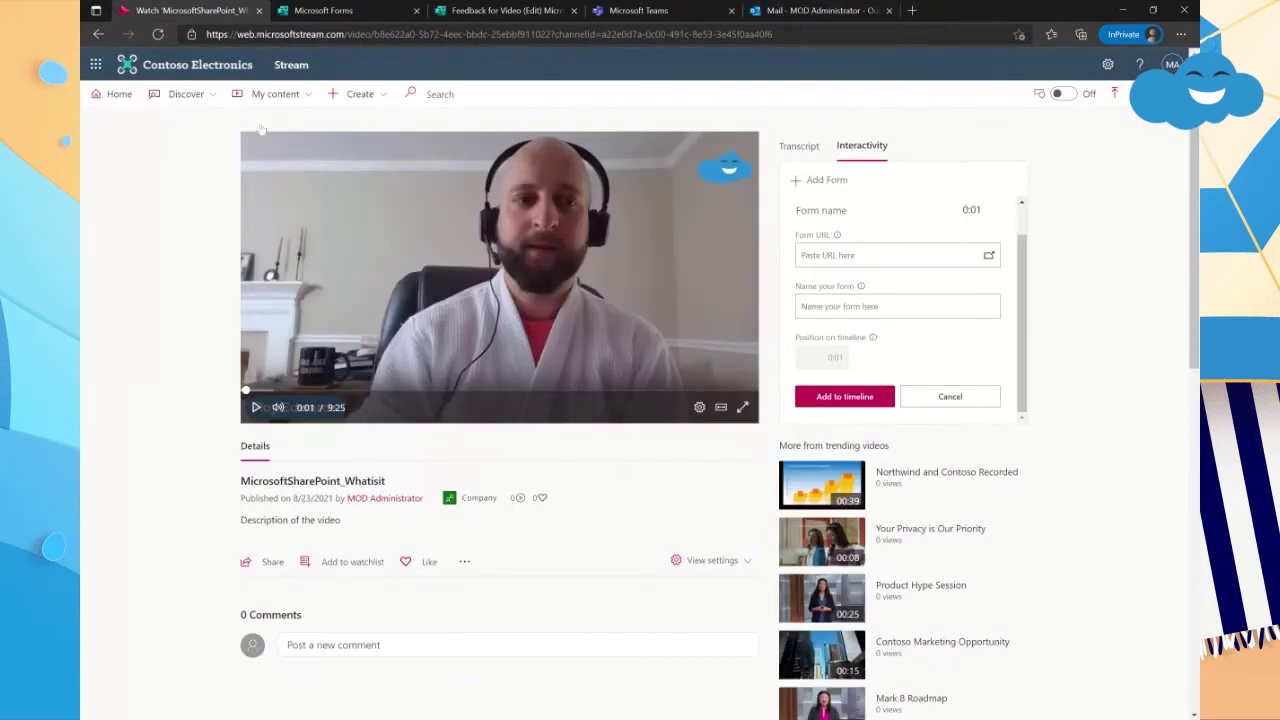
click(890, 257)
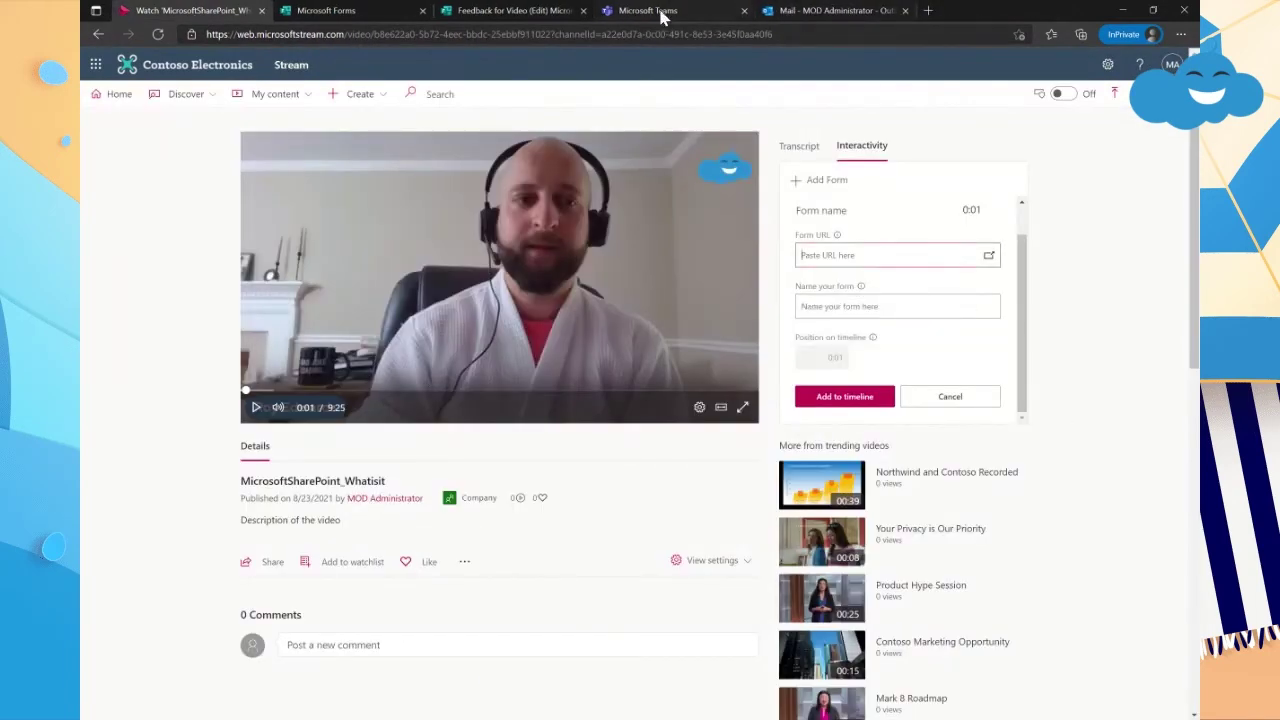
click(512, 11)
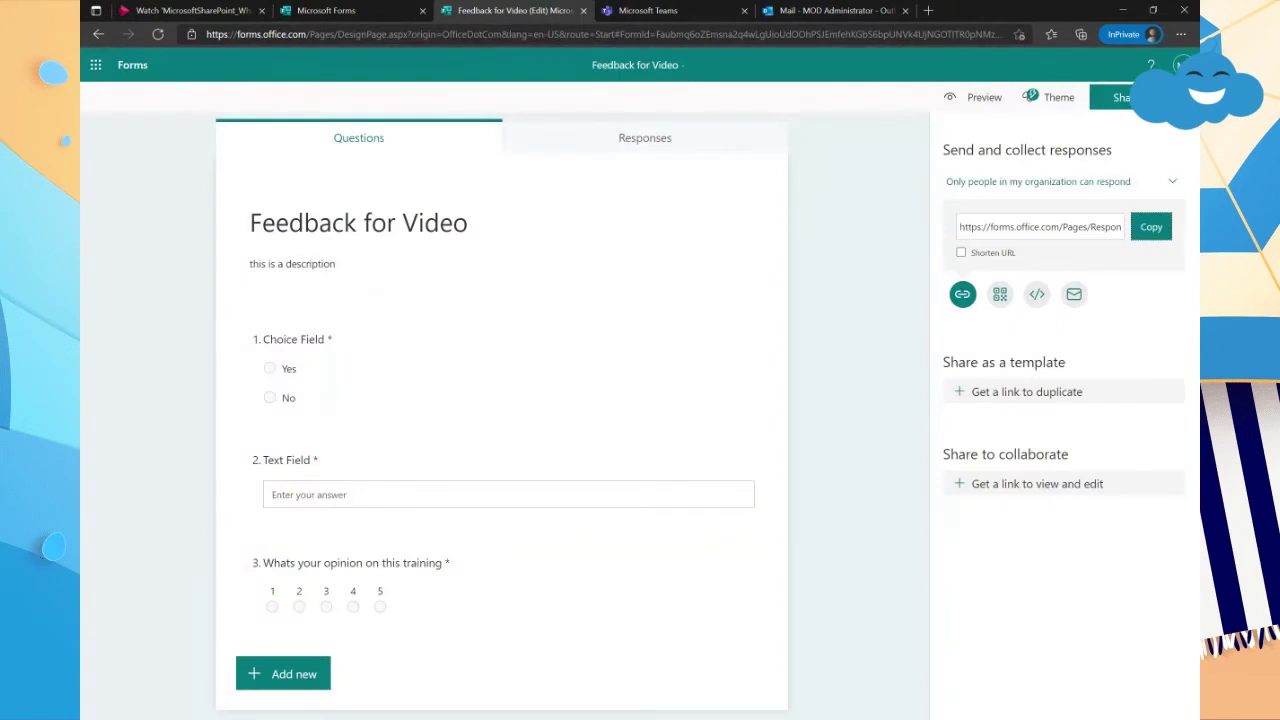
click(1151, 227)
click(961, 254)
click(1151, 227)
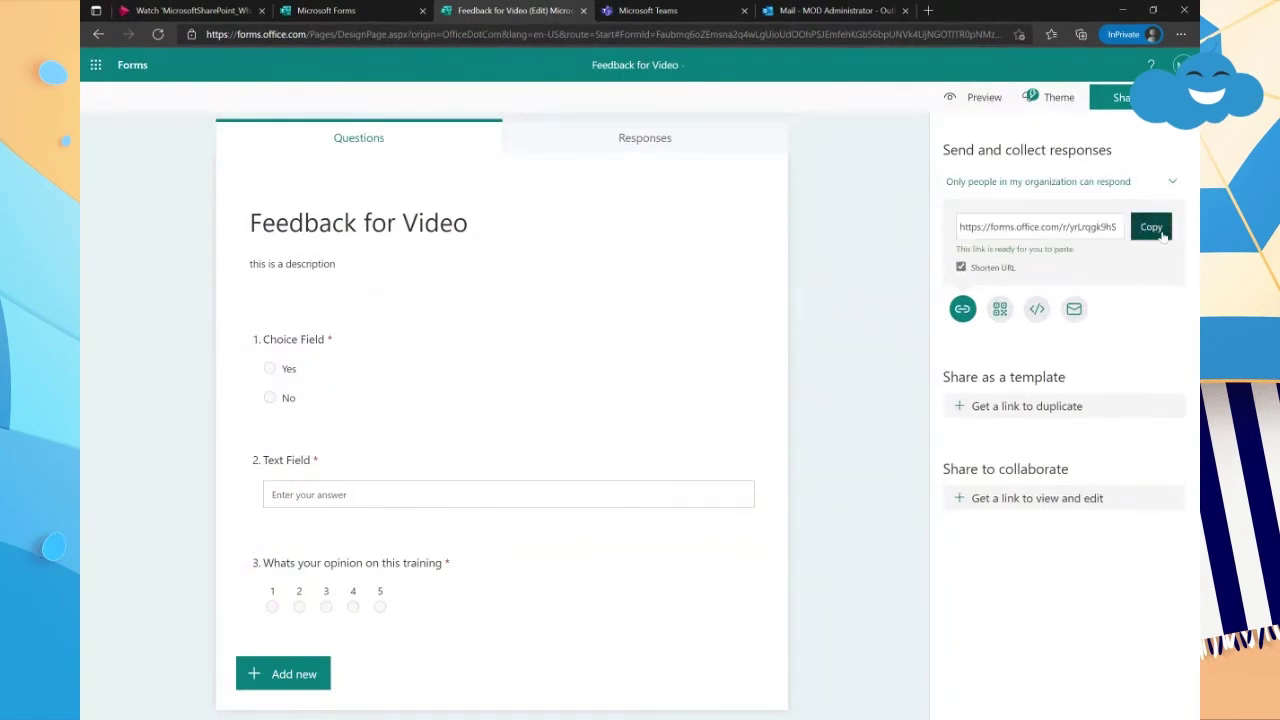
- Paste the short link into Stream's Form URL field and name the form 'Video Feedback Form'
click(190, 10)
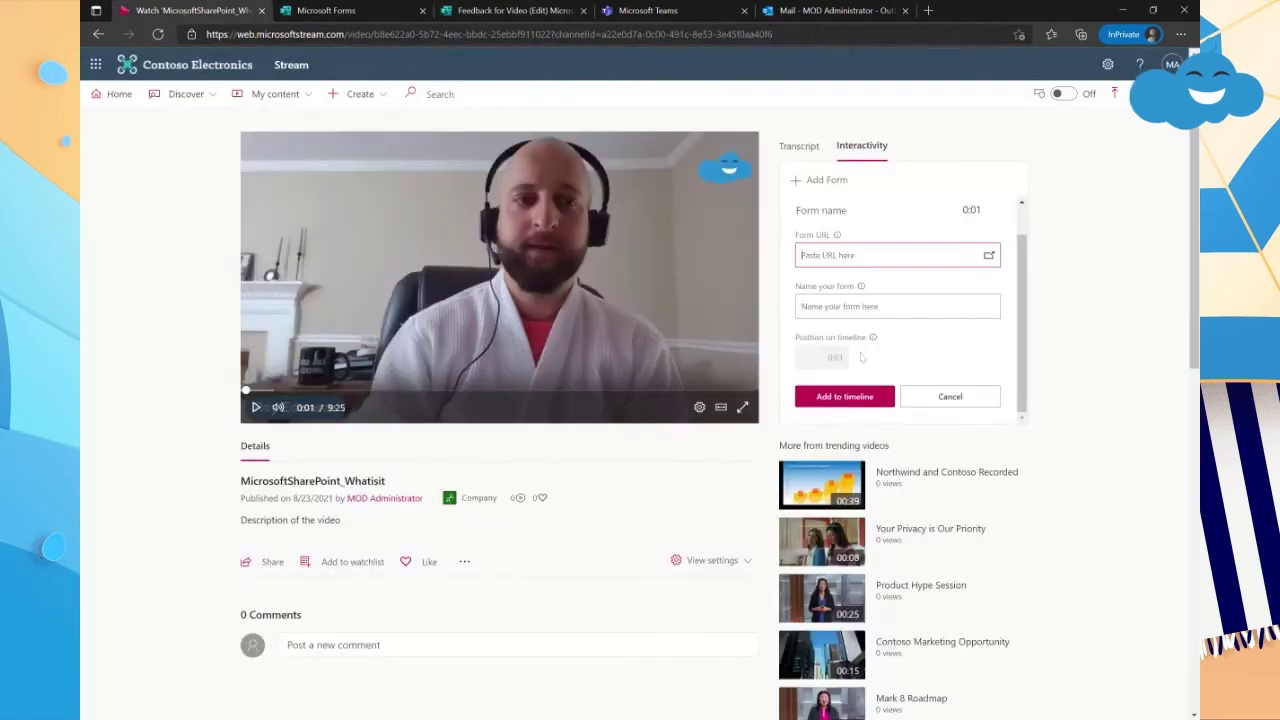
key(ctrl+v)
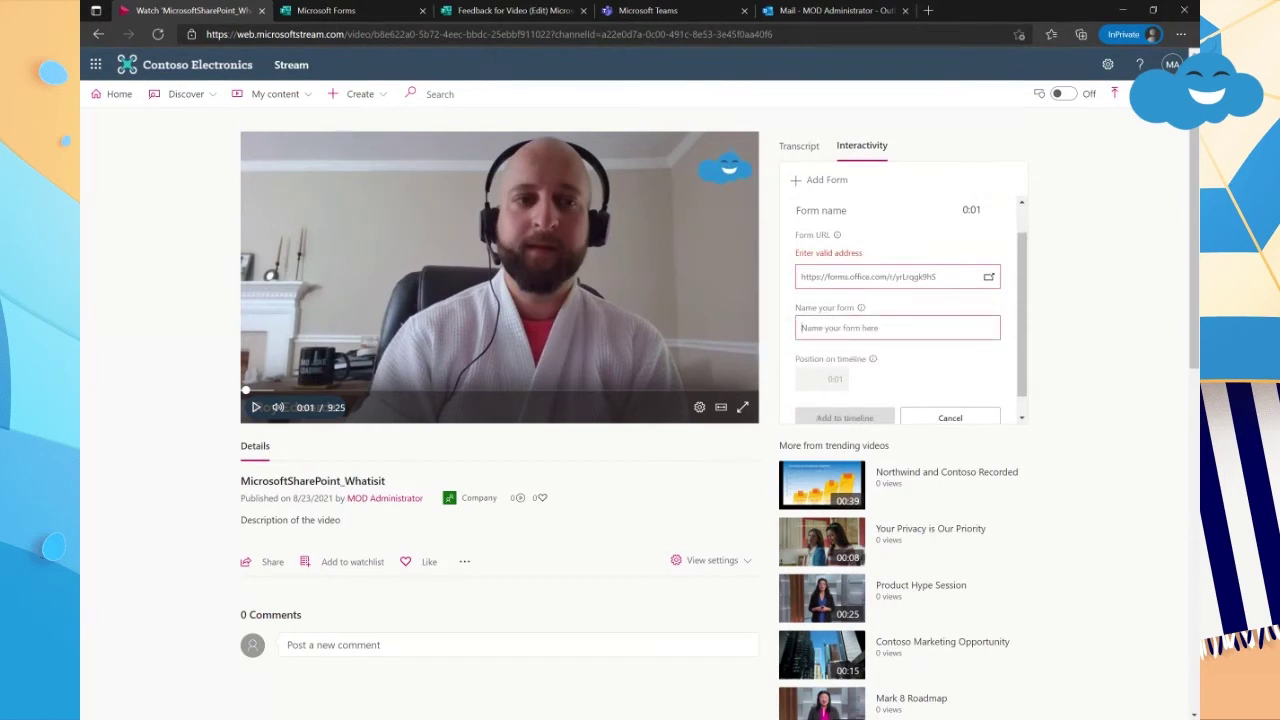
text(Video Feedback Form)
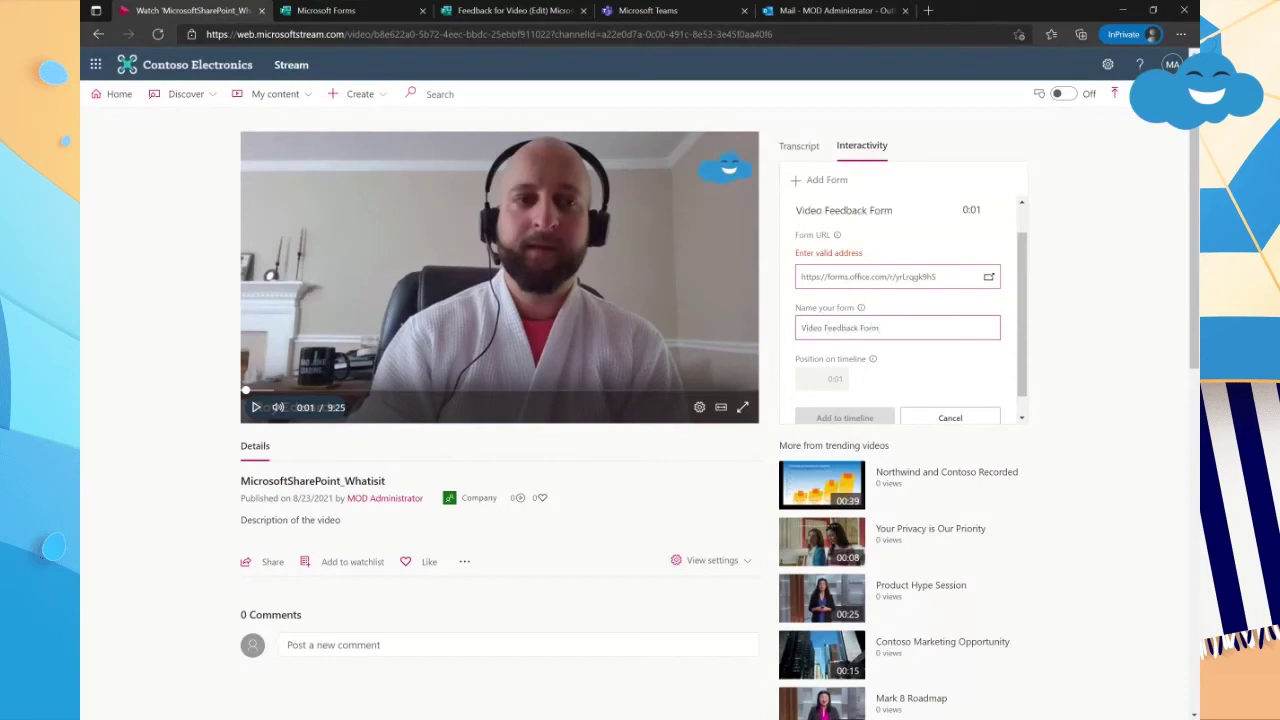
key(Tab)
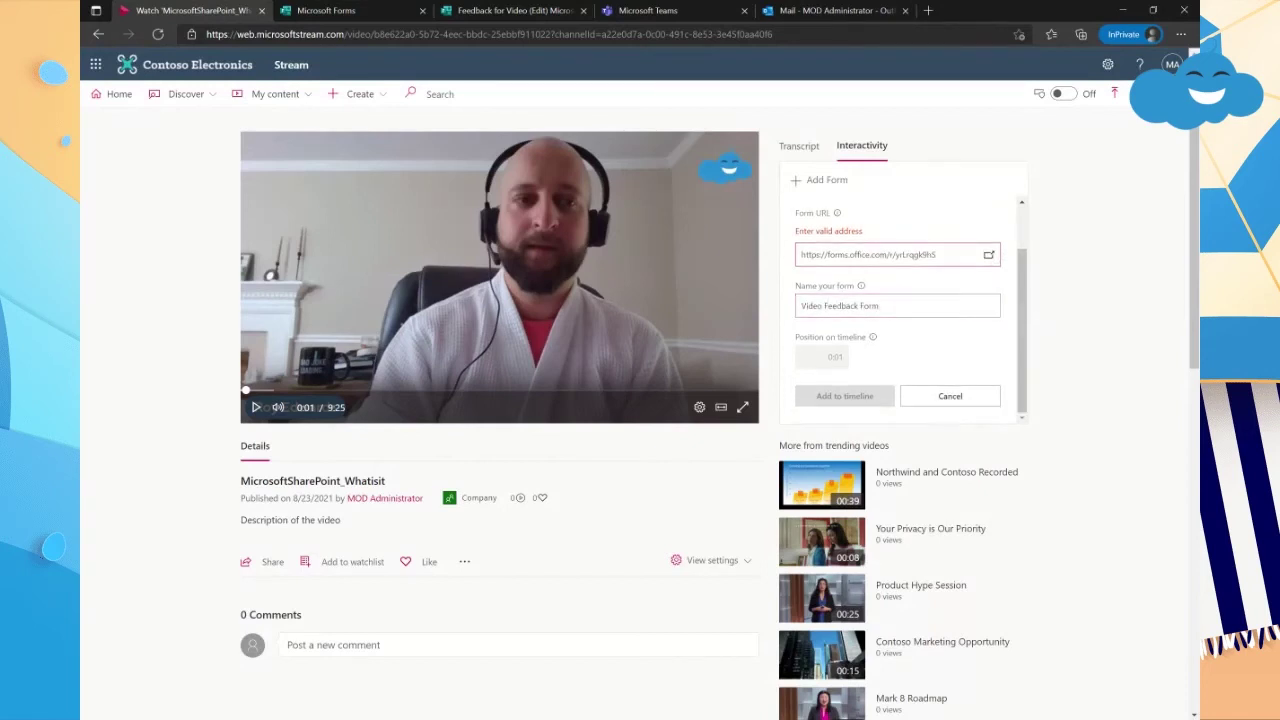
mouse_move(830, 396)
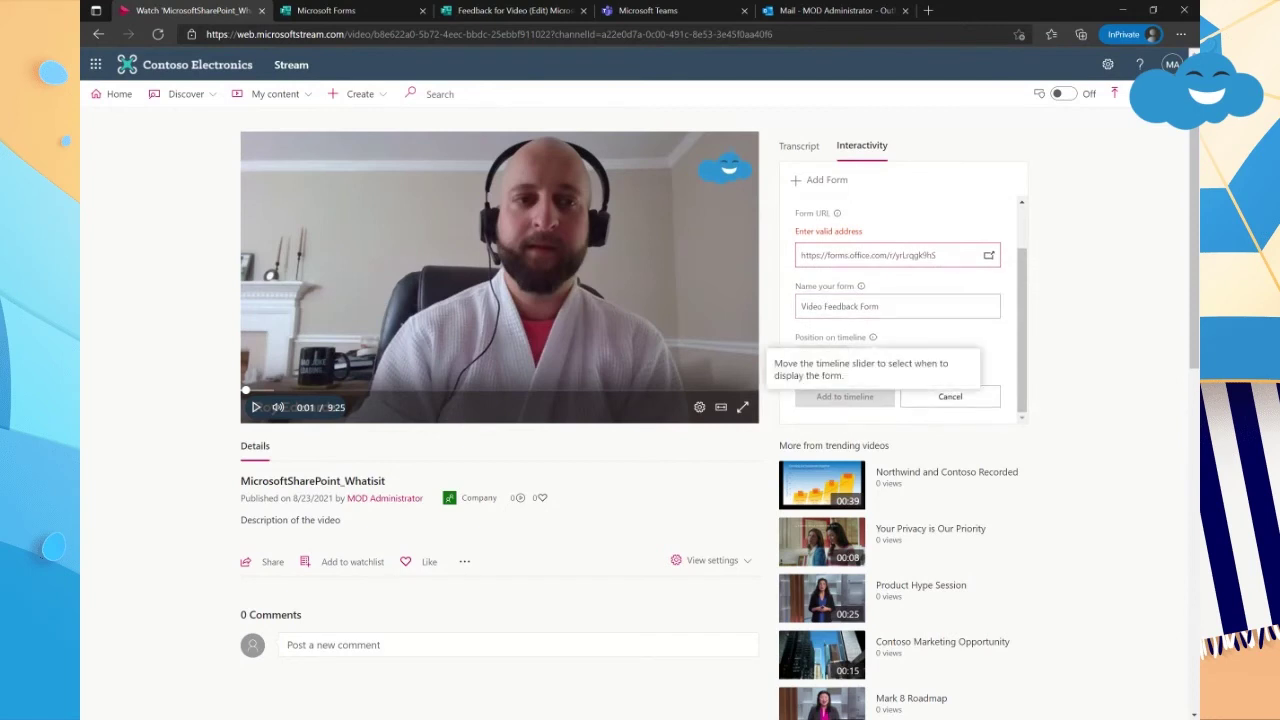
- Replace the rejected short link with the full-length Forms response link
click(514, 10)
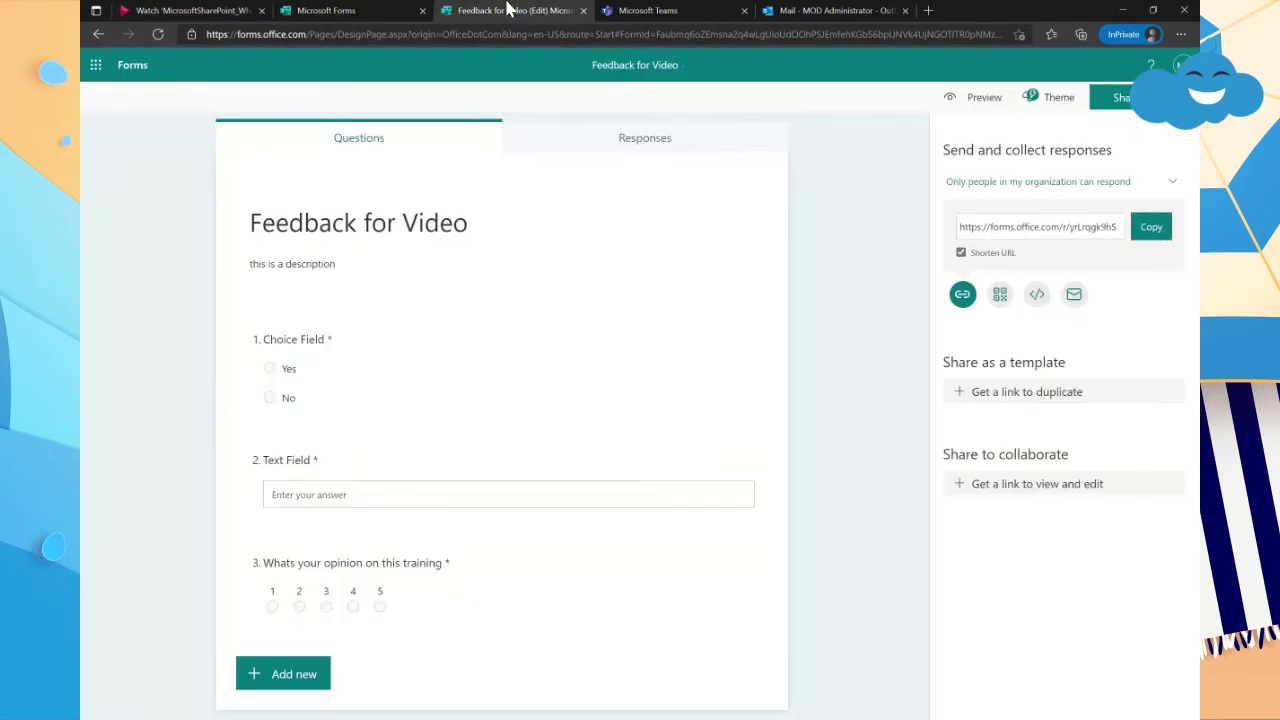
click(961, 254)
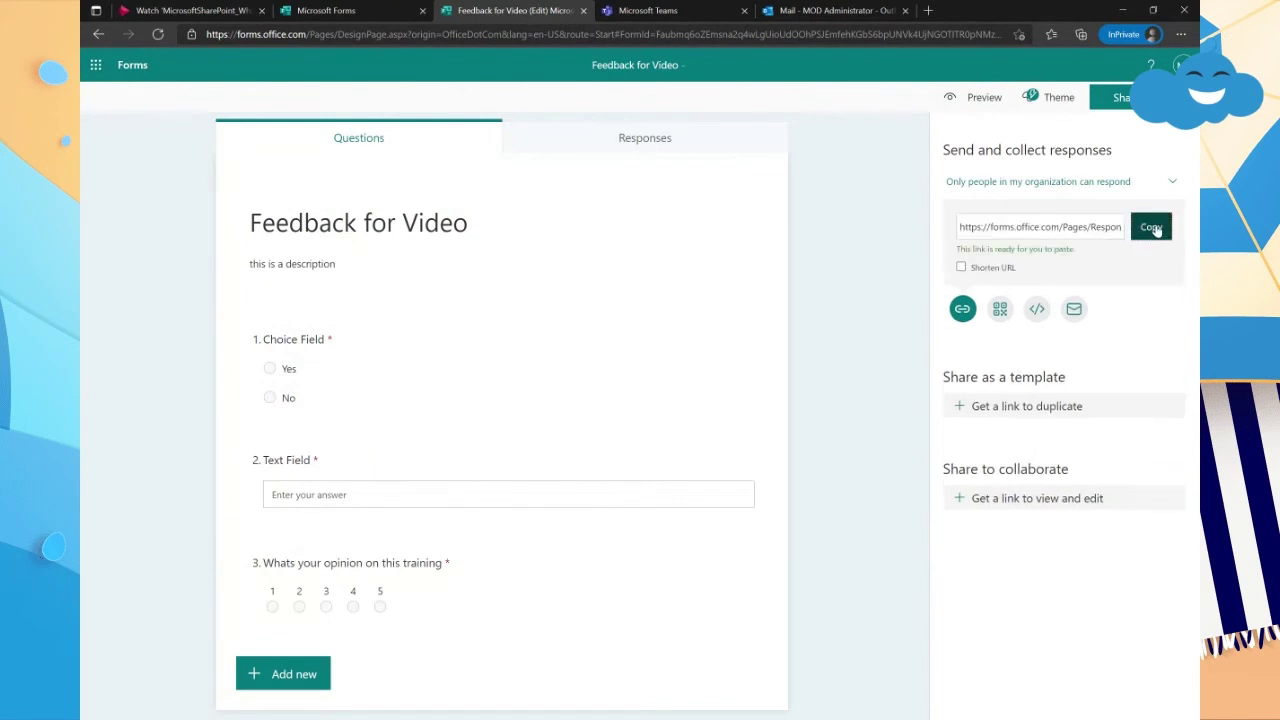
key(ctrl+1)
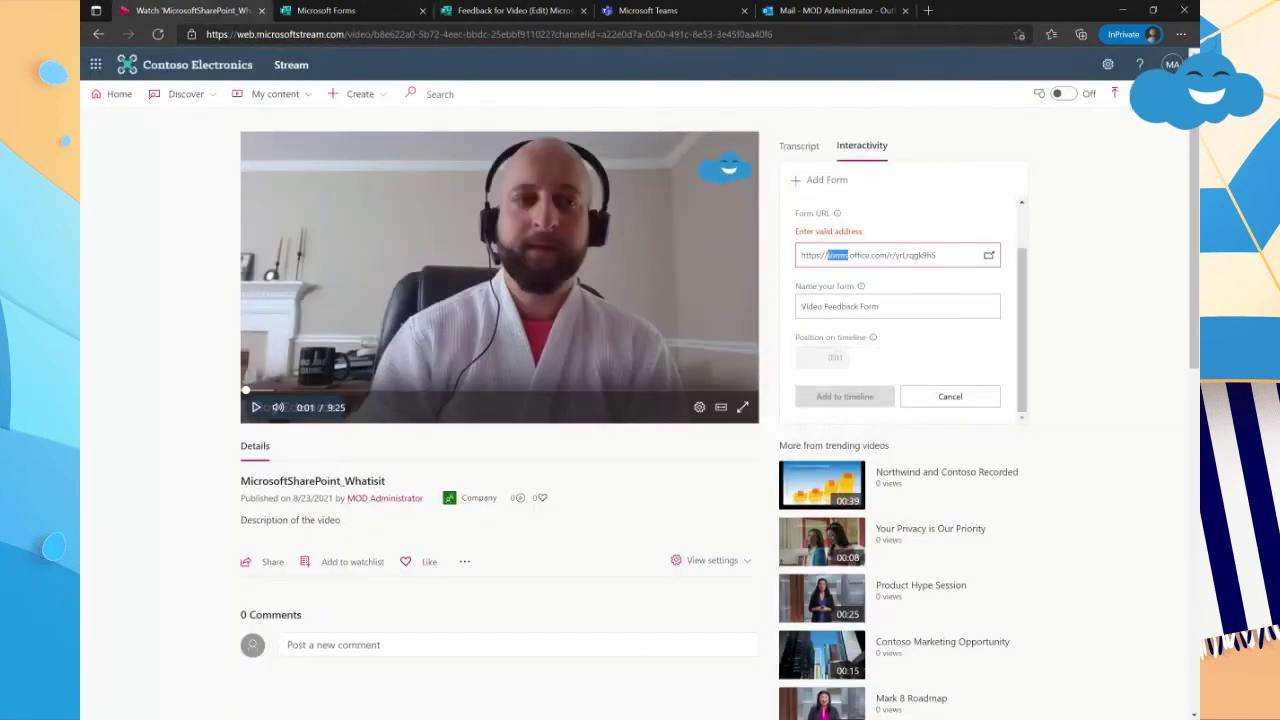
key(ctrl+a)
key(ctrl+v)
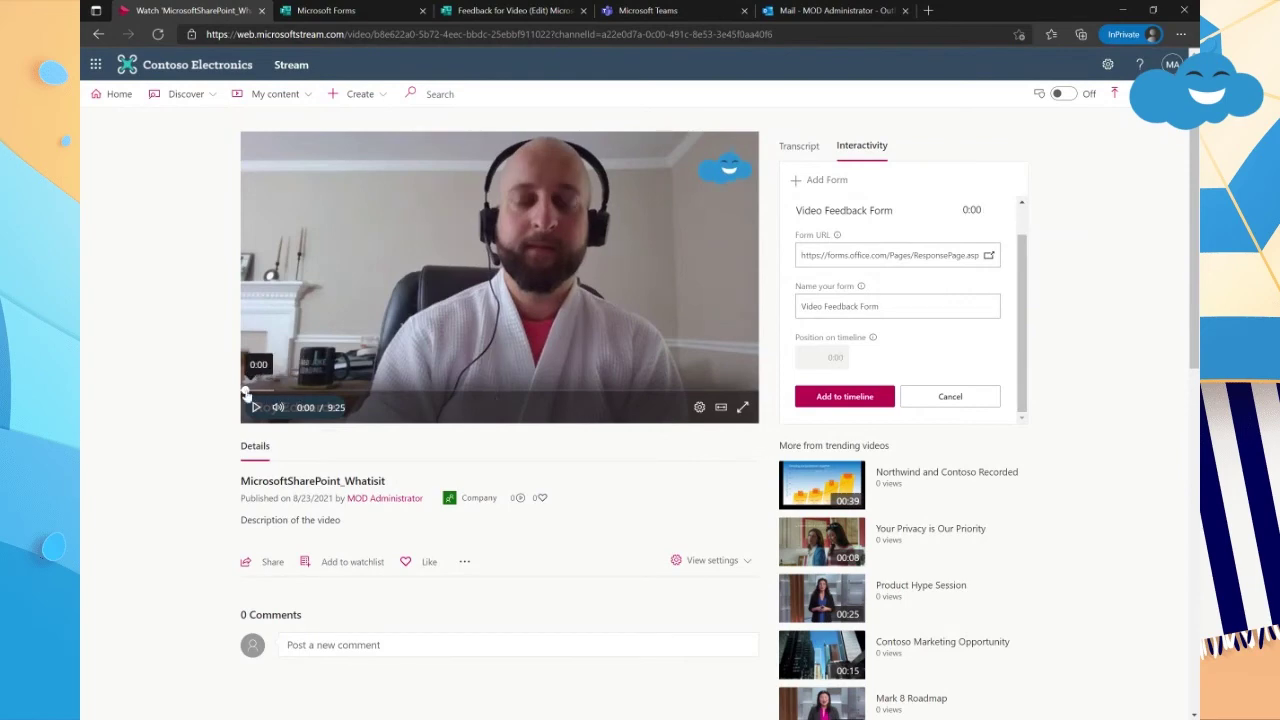
- Set the form's display time to 9:19 and add it to the timeline
click(261, 393)
click(429, 393)
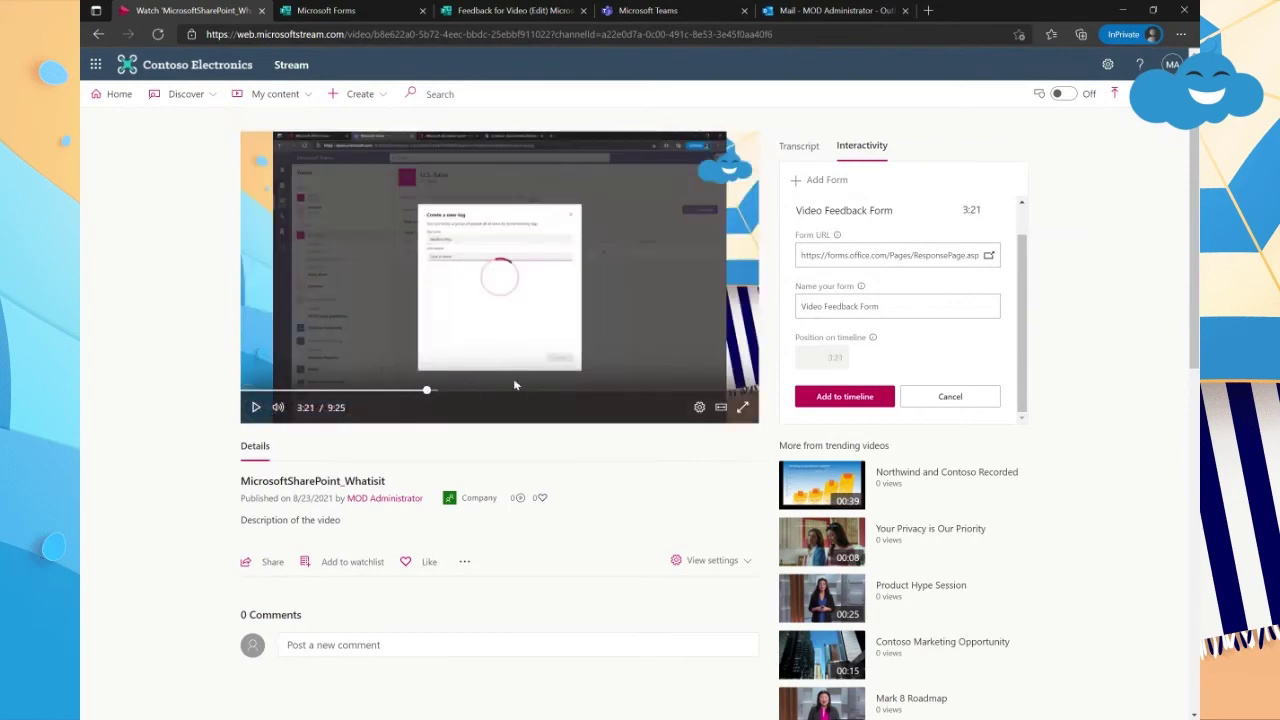
click(537, 392)
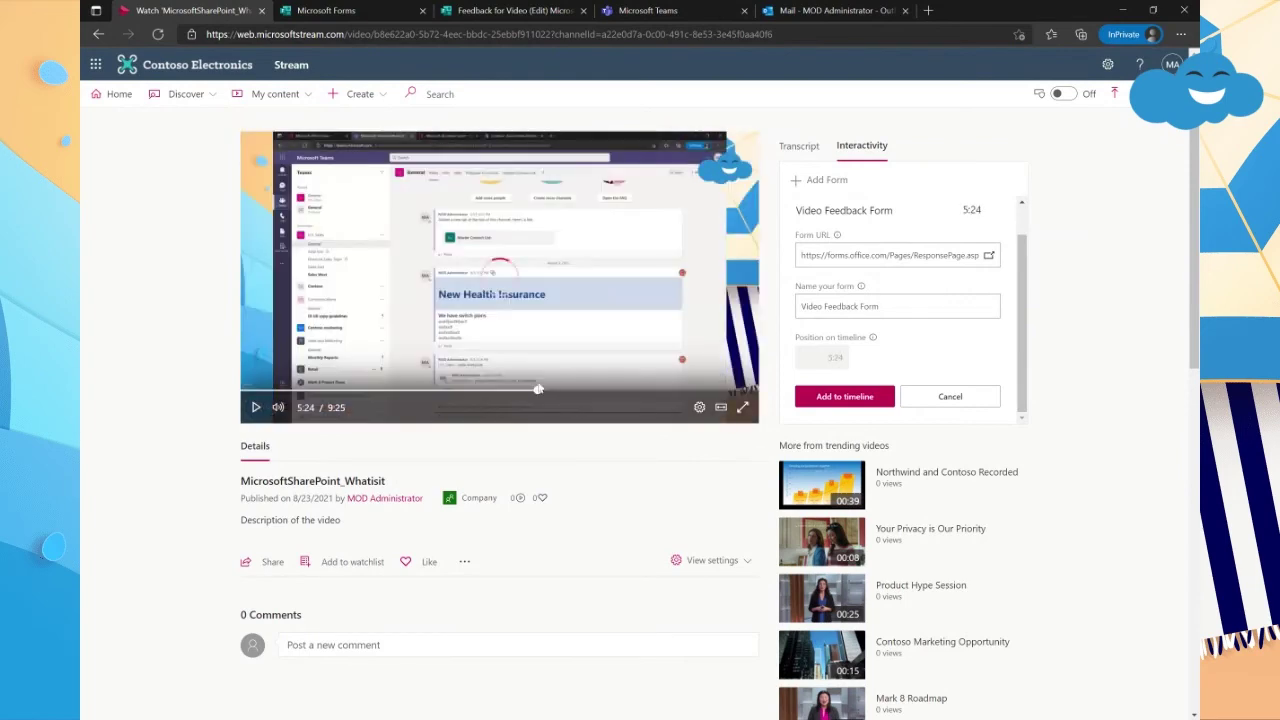
click(700, 394)
click(746, 394)
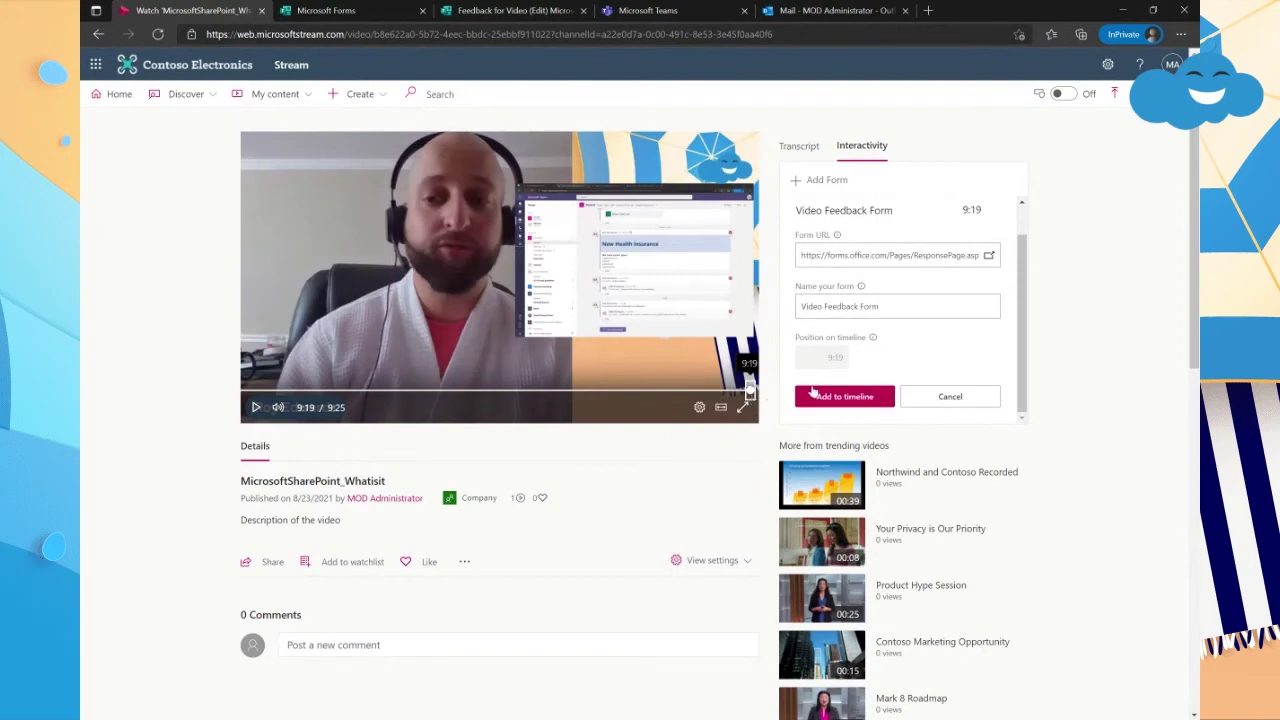
click(845, 397)
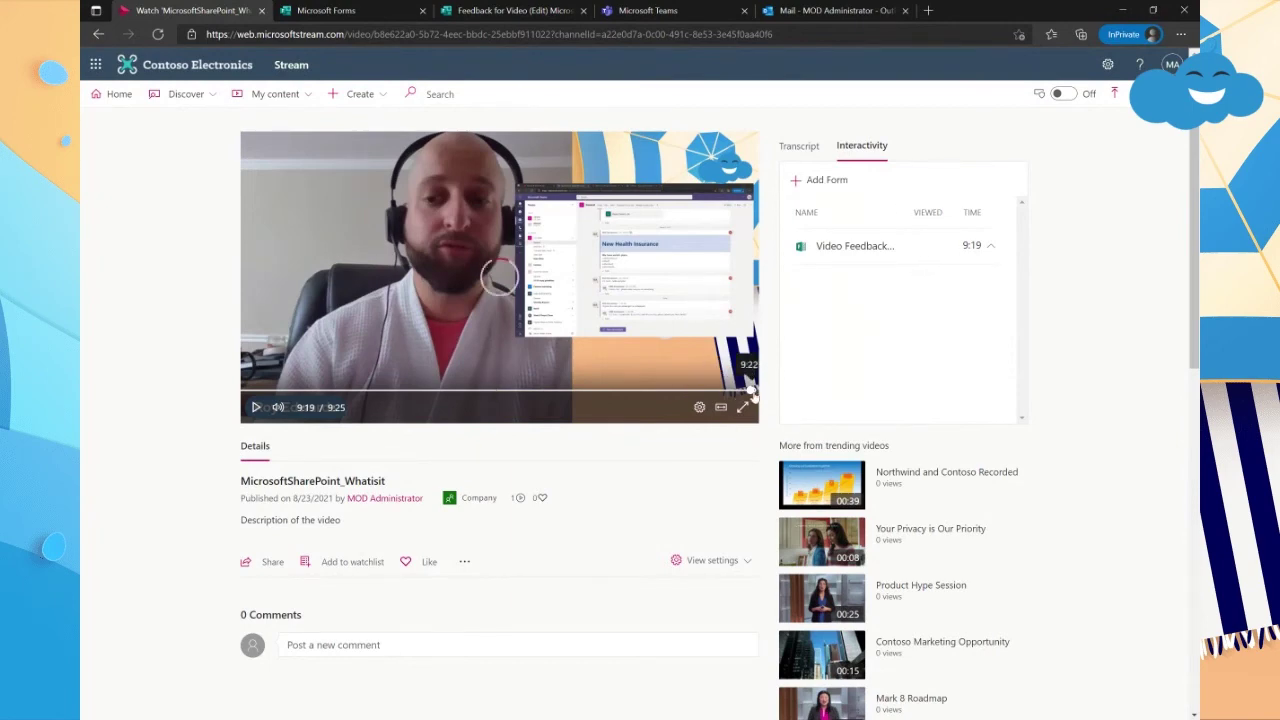
- Seek to 9:16 and play the video to test that the form appears
click(752, 392)
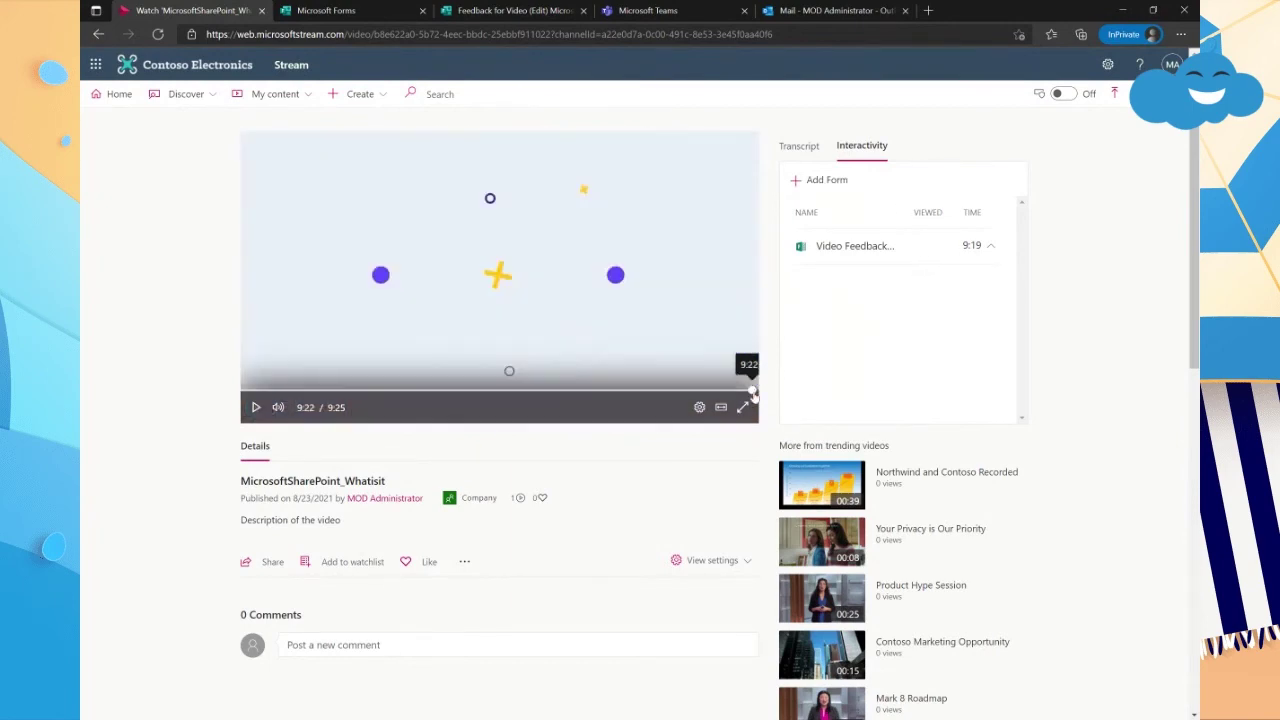
click(749, 389)
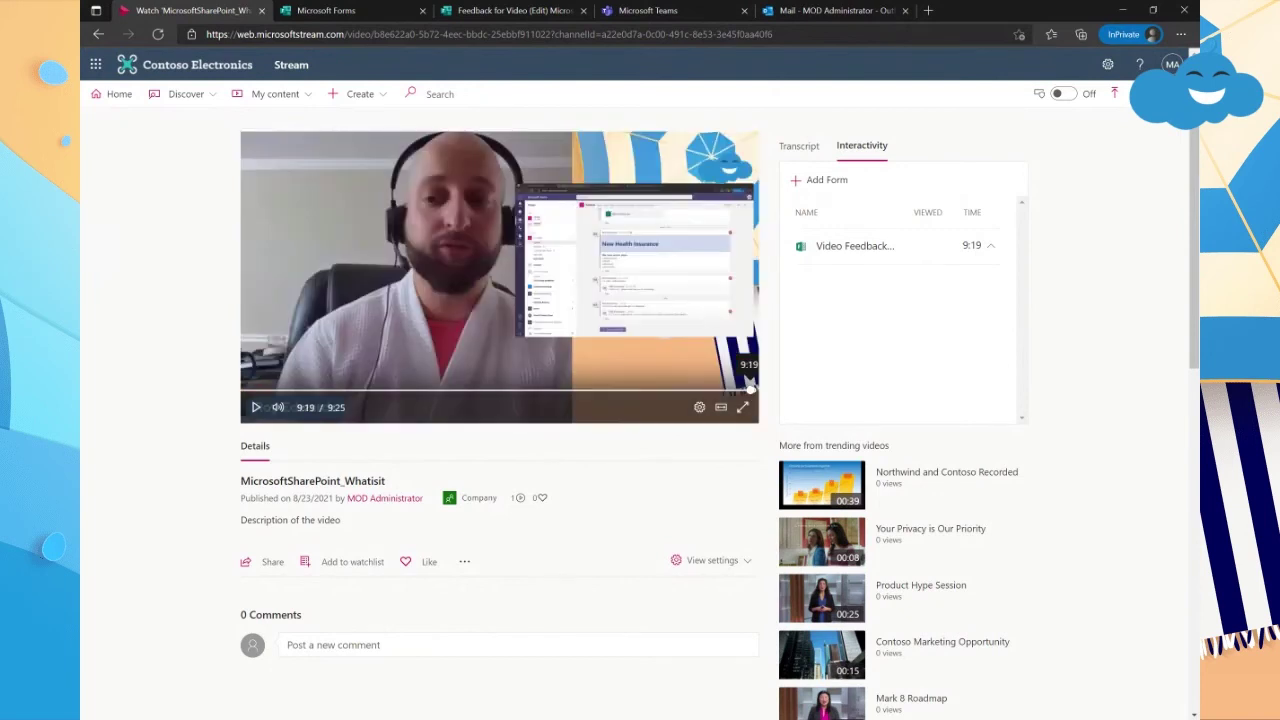
click(746, 390)
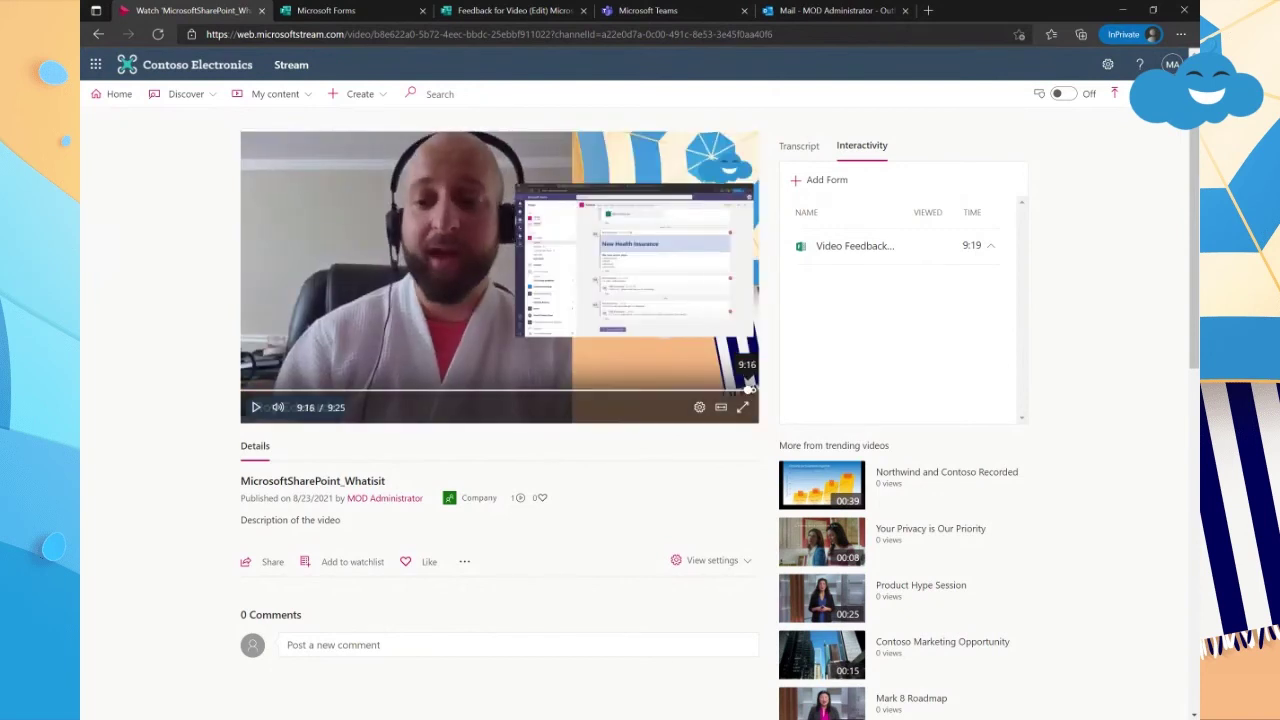
click(256, 407)
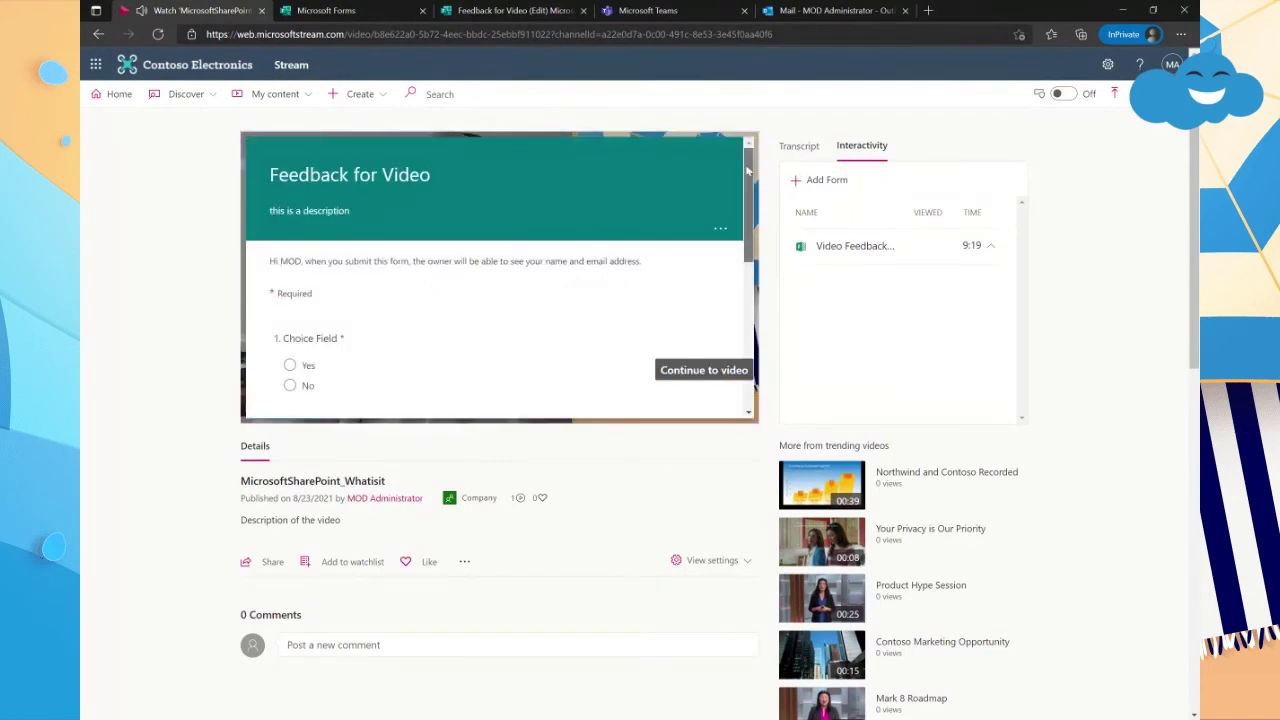
- Answer Yes, enter 'test' in Text Field, rate 5, submit, and continue to the video
drag(750, 160, 751, 400)
scroll(322, 273, up, 5)
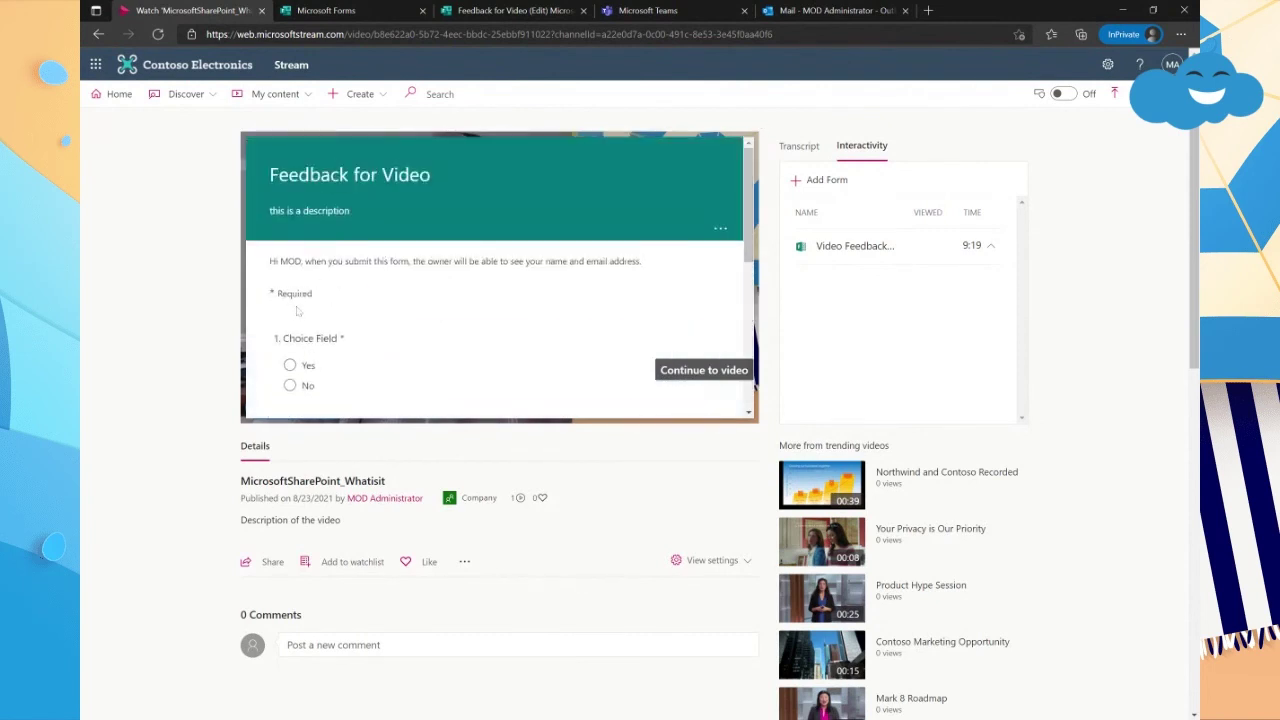
click(290, 366)
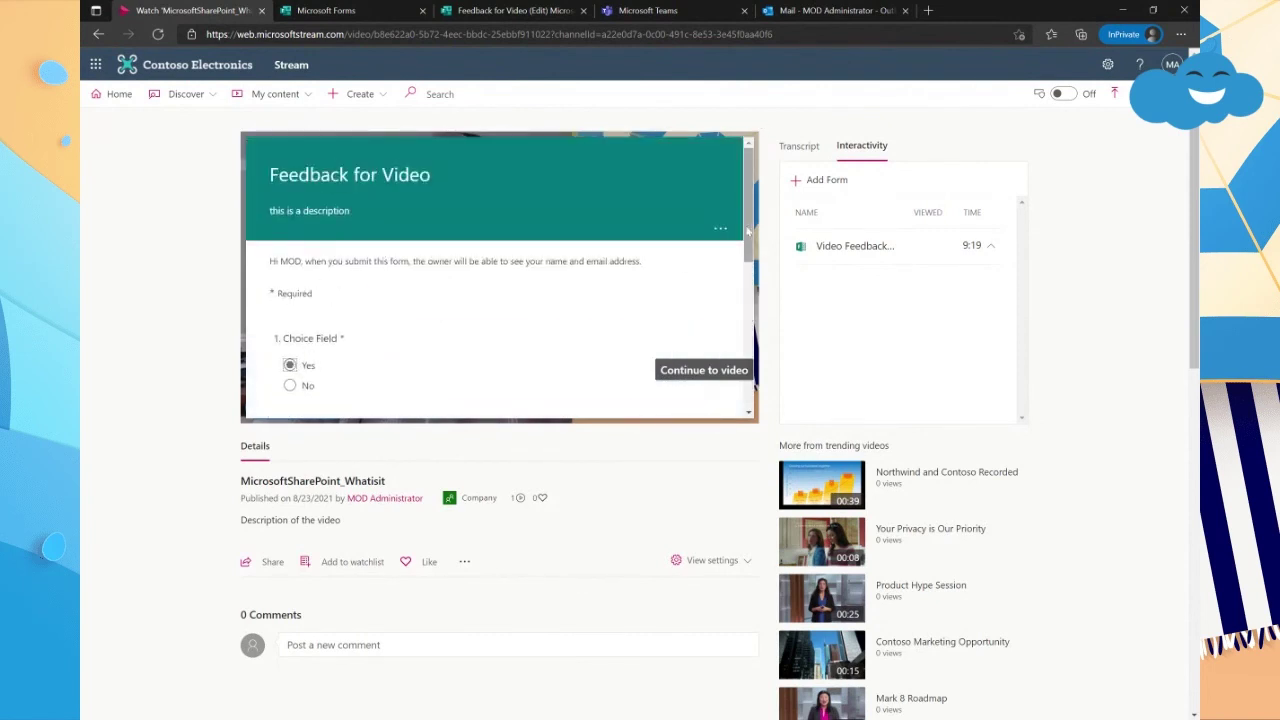
drag(745, 229, 753, 325)
click(352, 242)
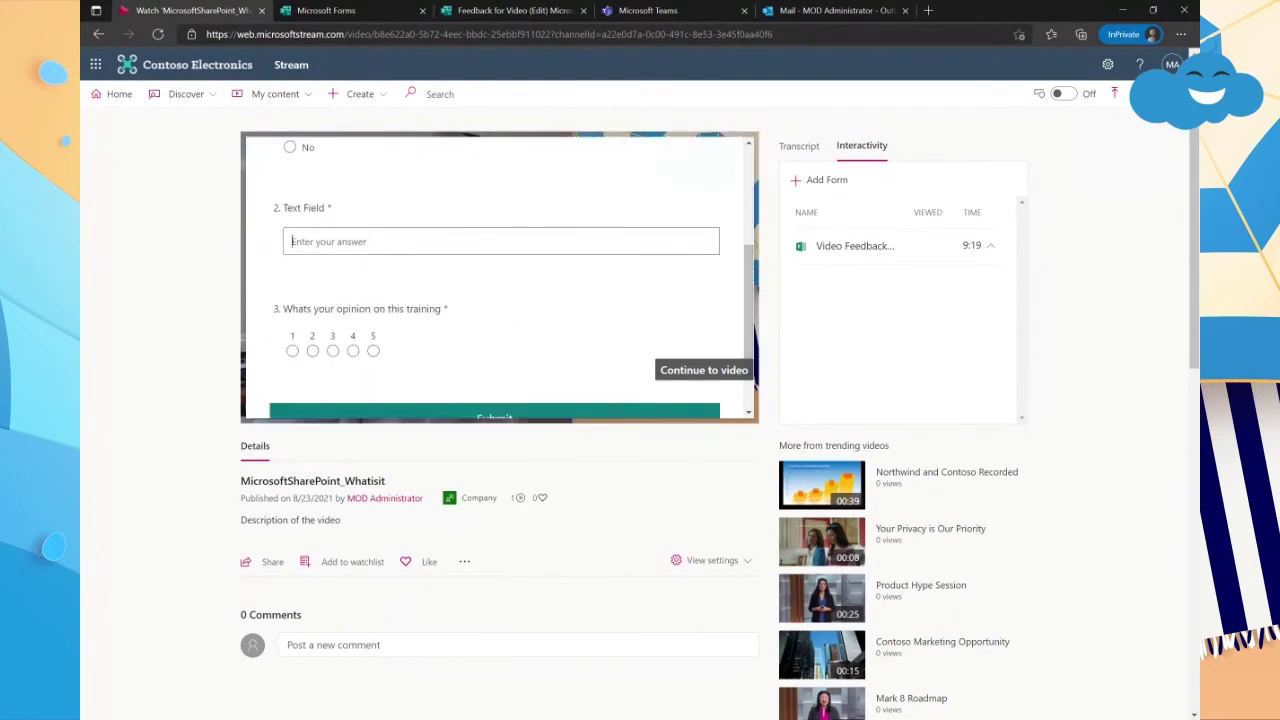
text(test)
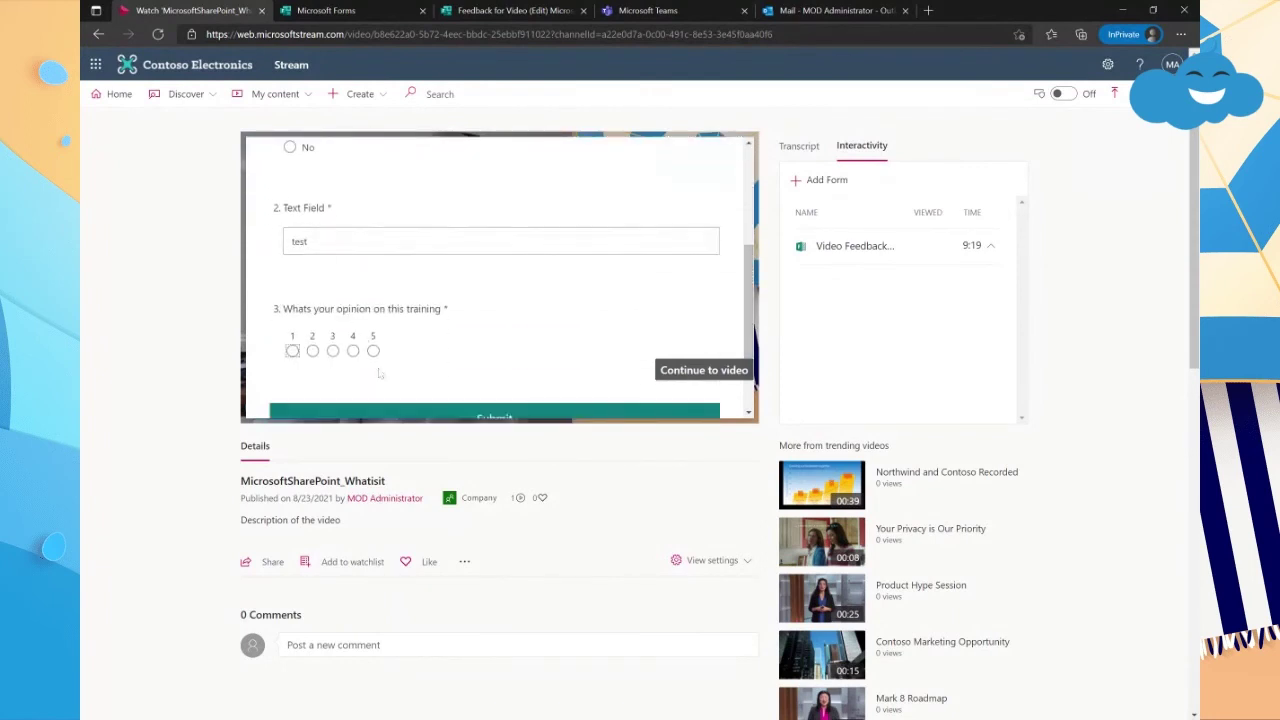
click(373, 351)
scroll(745, 265, down, 2)
click(521, 304)
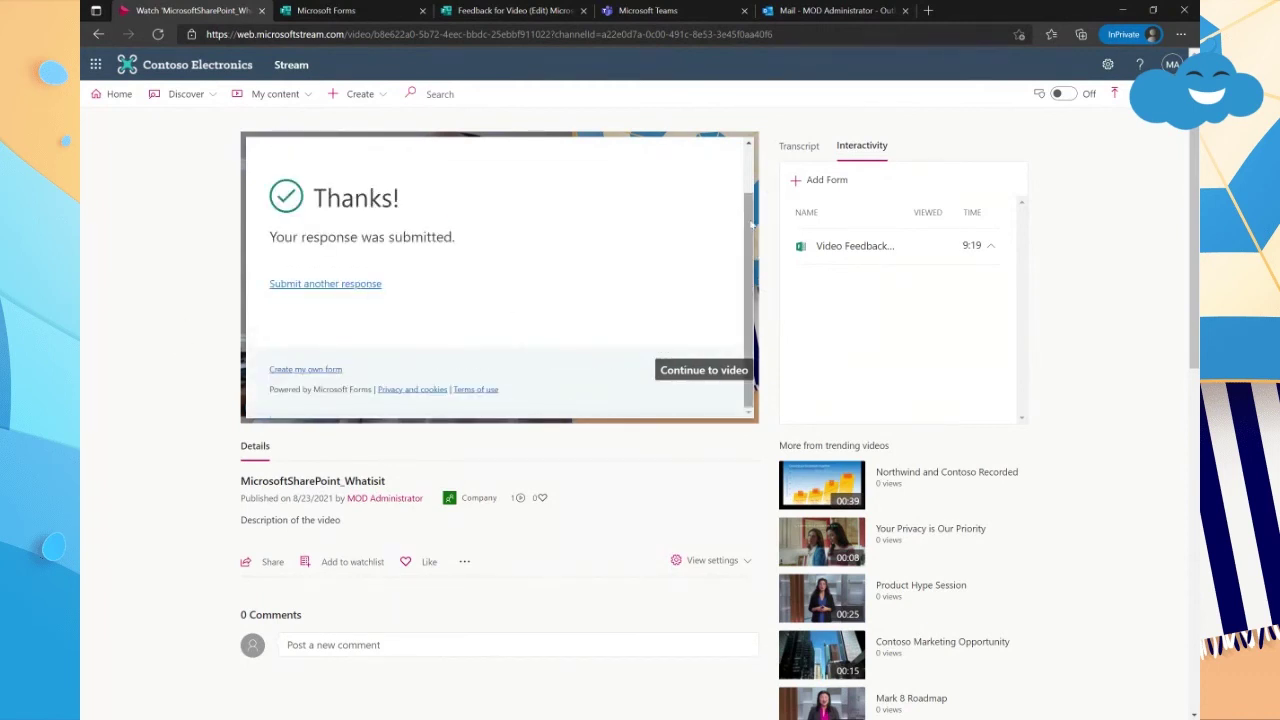
click(688, 370)
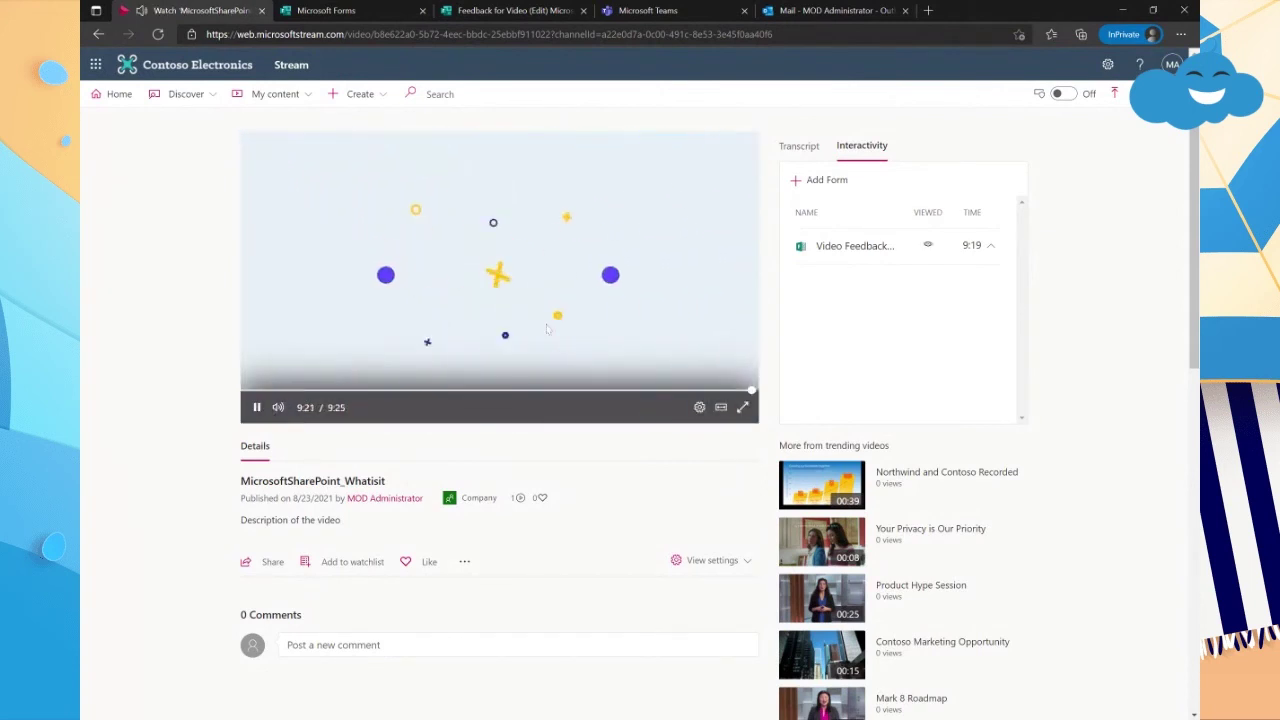
- Pause the video near its end and switch to the Feedback for Video (Edit) tab
click(257, 409)
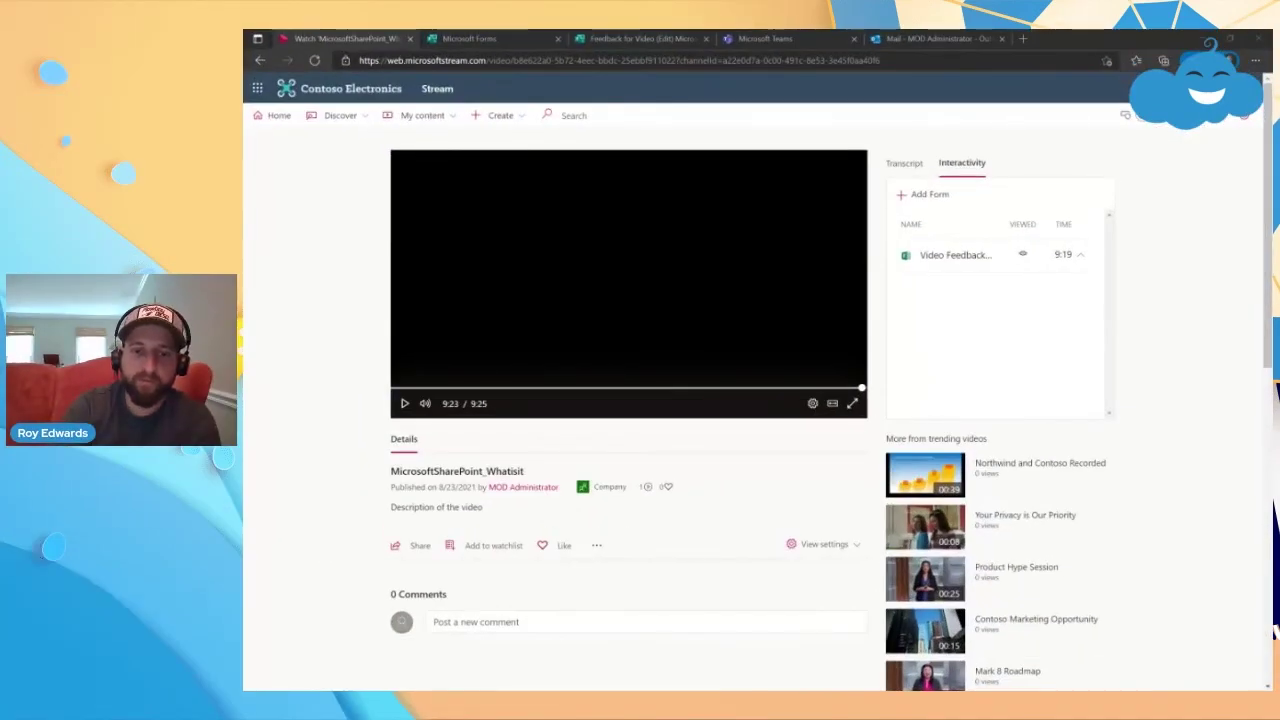
click(637, 39)
- Open the Responses tab and scroll through the summary of the single test response
click(743, 162)
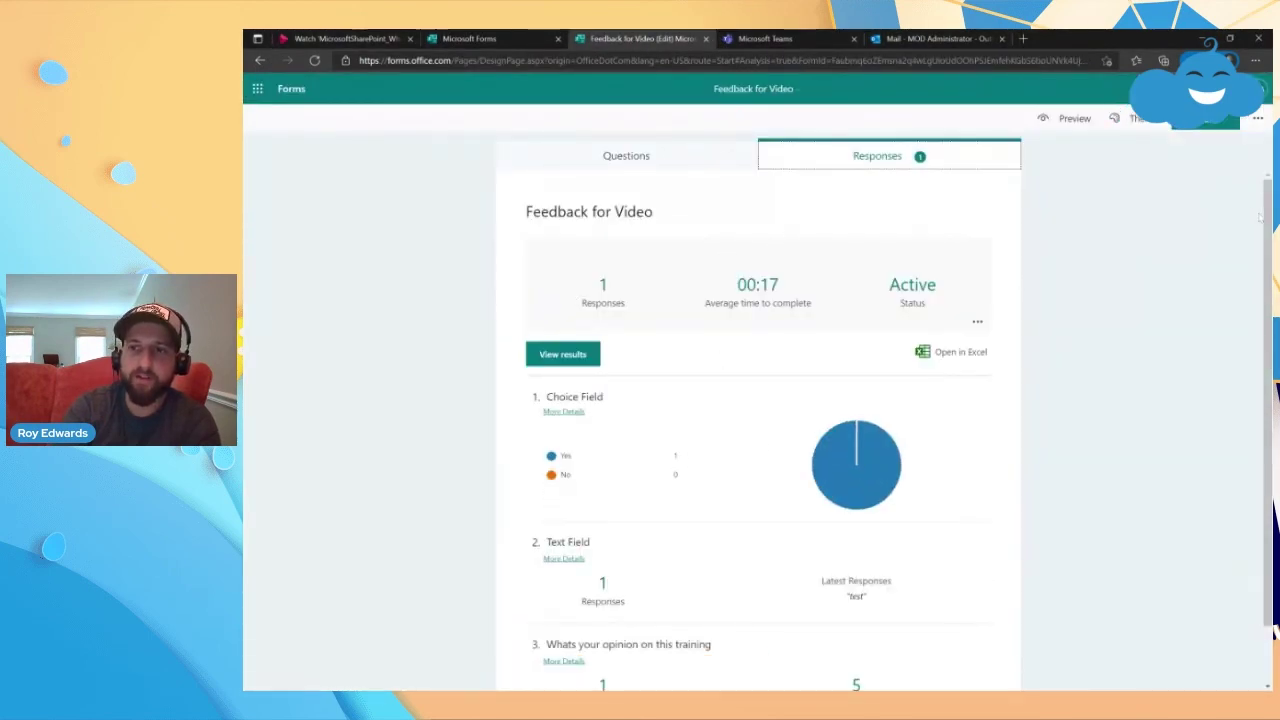
scroll(927, 427, down, 1)
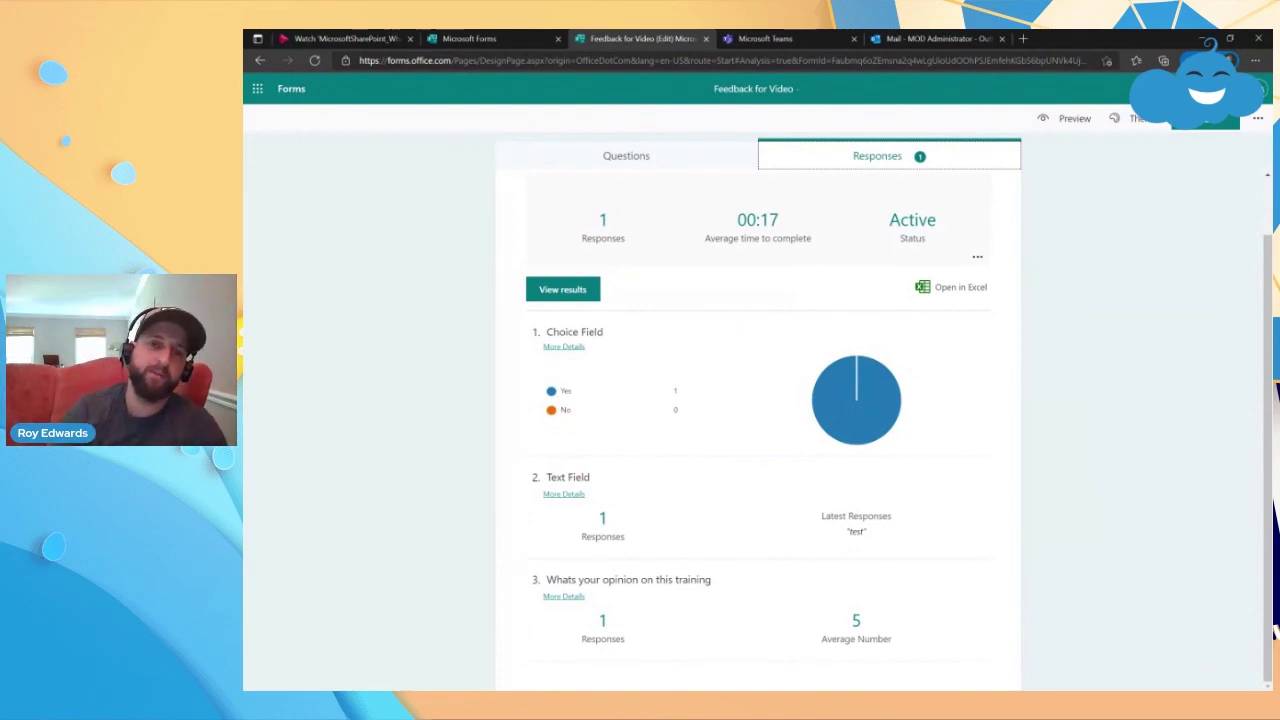
- Leave the form's questions, return to the Stream video with its 9:19 form, and minimize the browser
click(612, 158)
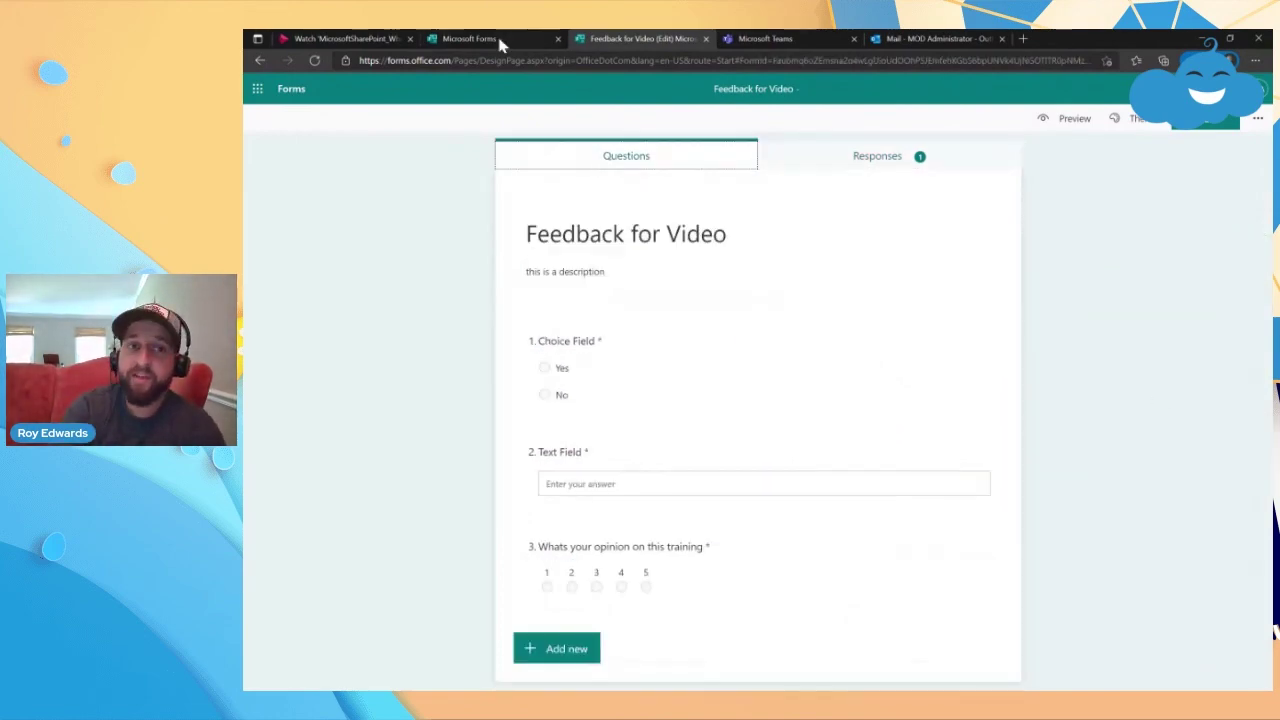
click(345, 39)
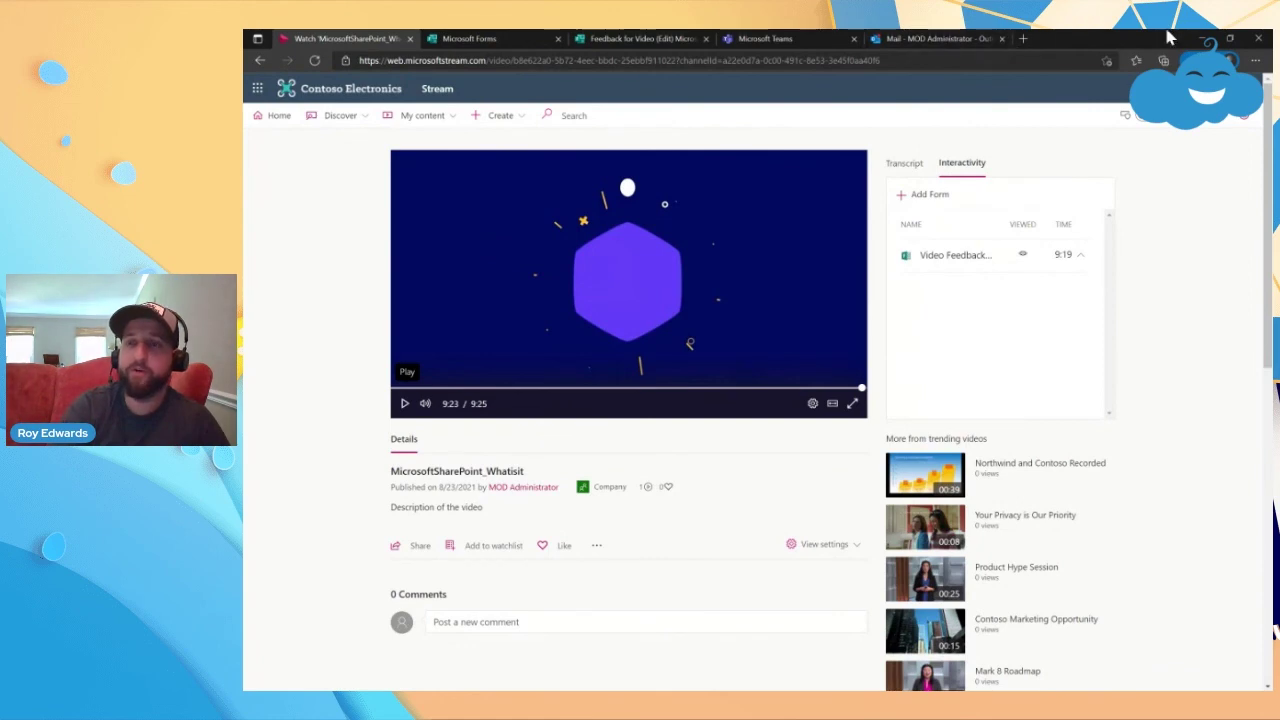
click(1197, 41)
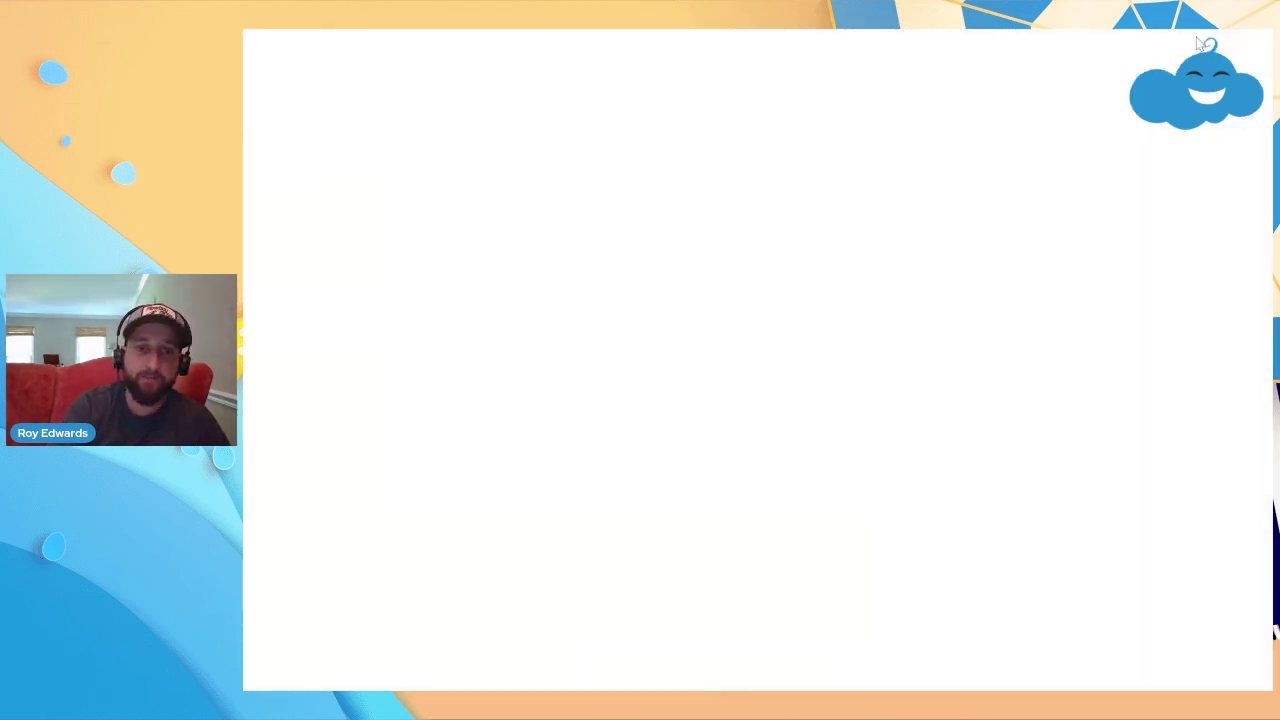